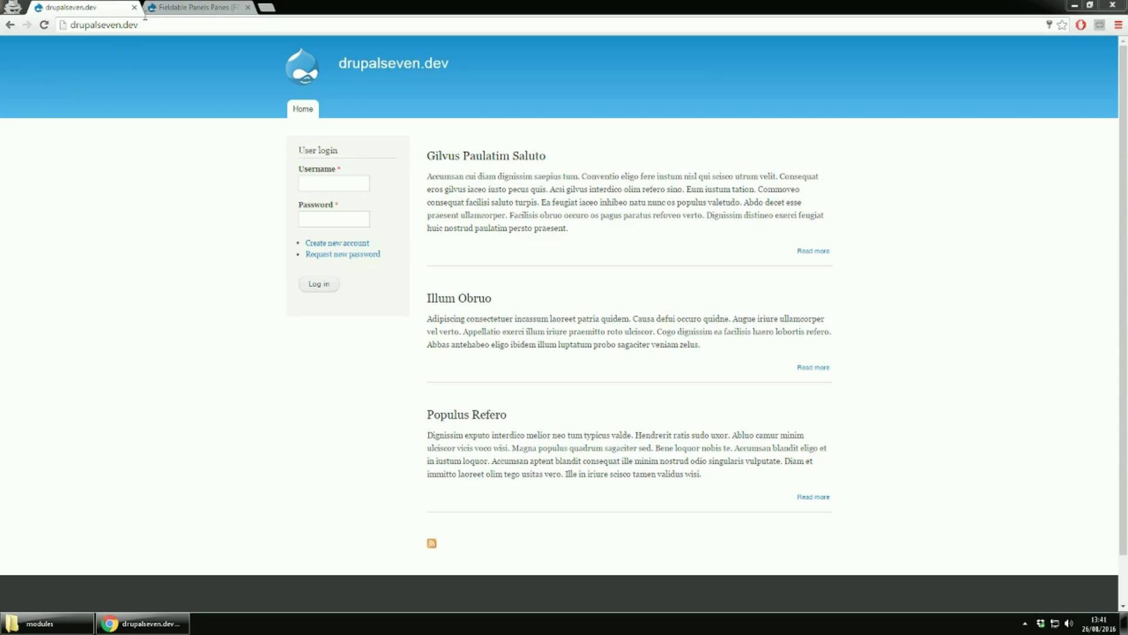
Switch to the Fieldable Panels Panes project page on drupal.org
{"action": "left_click", "coordinate": [165, 7]}
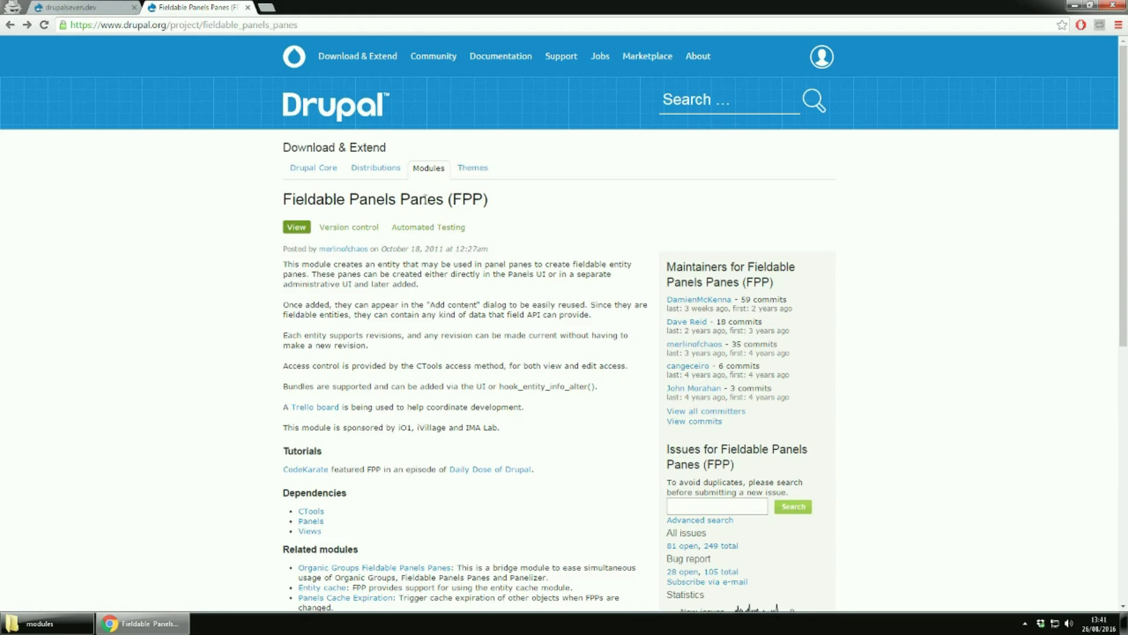
On drupalseven.dev, log in with the administrator username and password, then go to Modules
{"action": "left_click", "coordinate": [103, 8]}
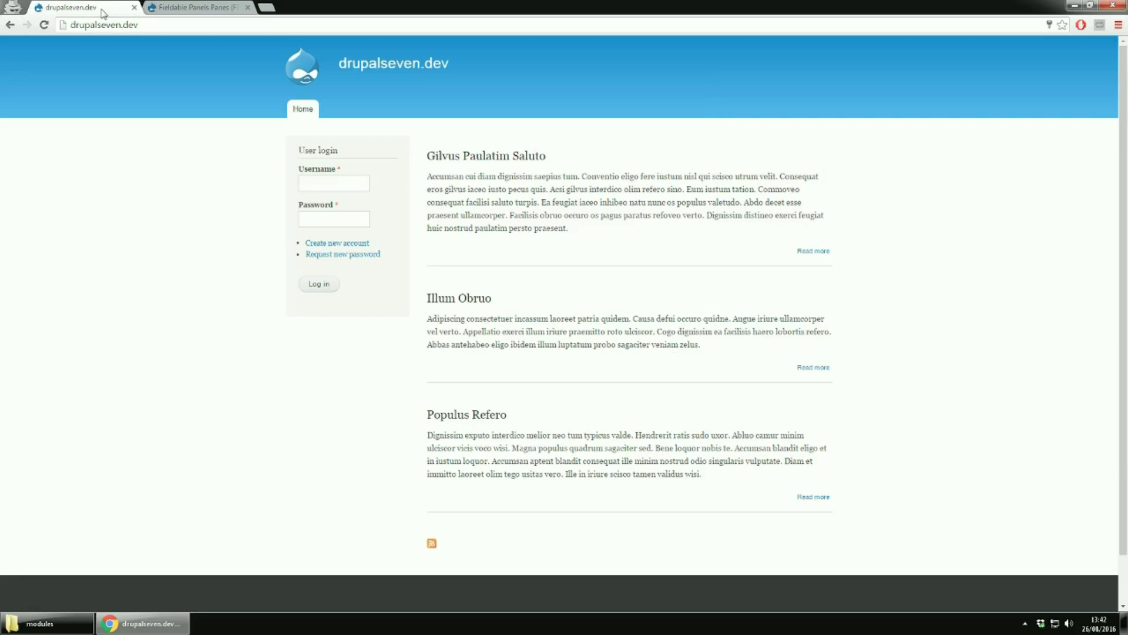
{"action": "left_click", "coordinate": [356, 185]}
{"action": "type", "text": "admin2"}
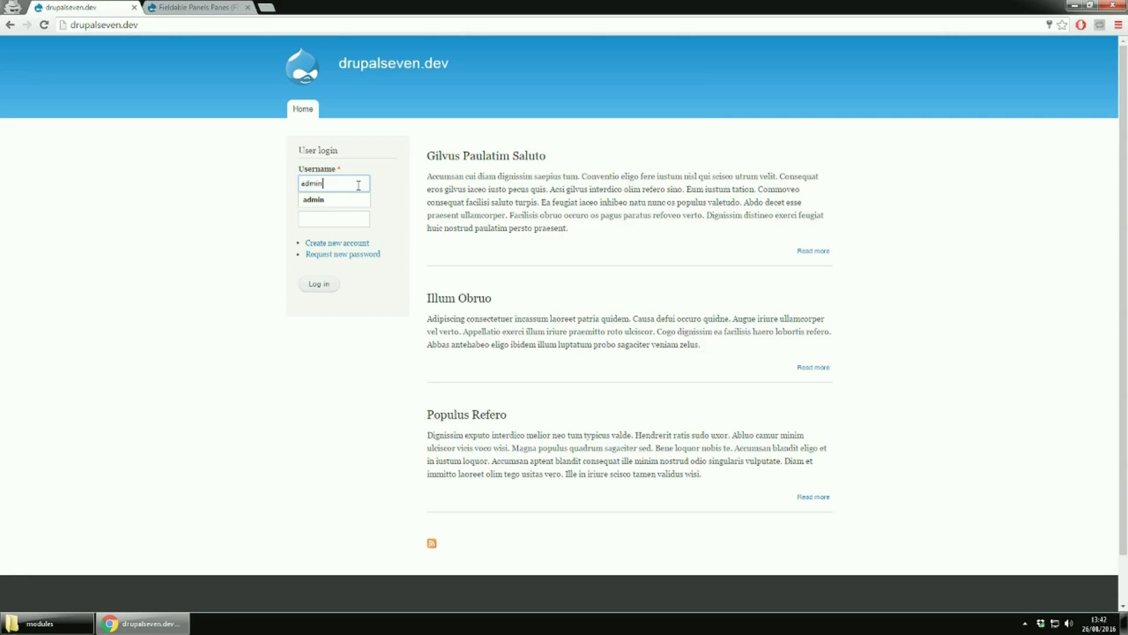
{"action": "key", "text": "Tab"}
{"action": "type", "text": "admin2"}
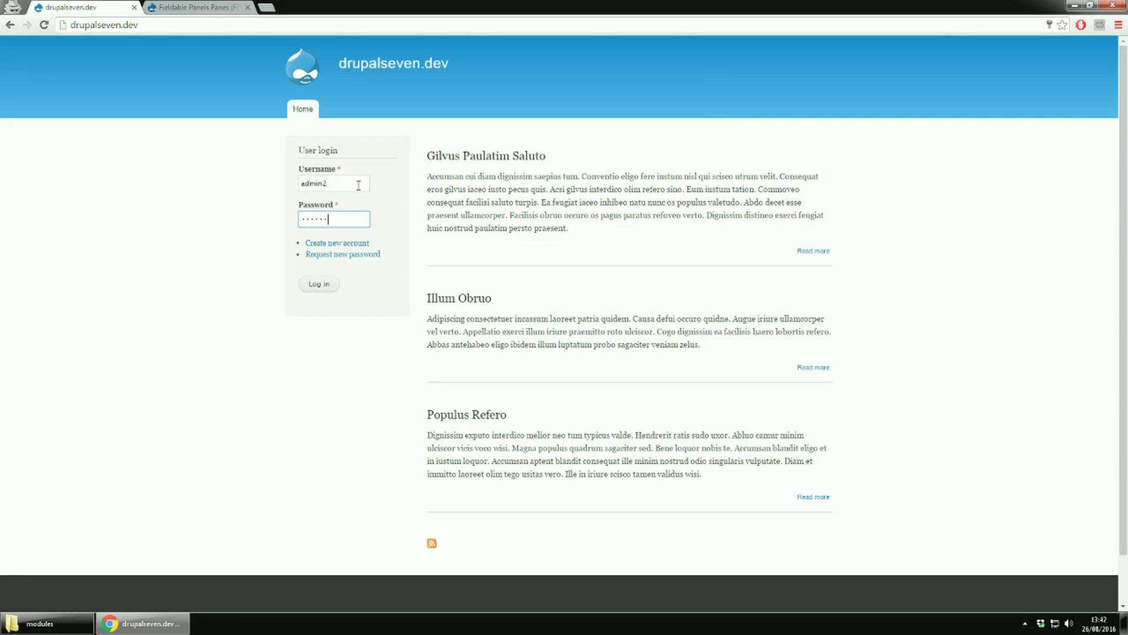
{"action": "left_click", "coordinate": [319, 286]}
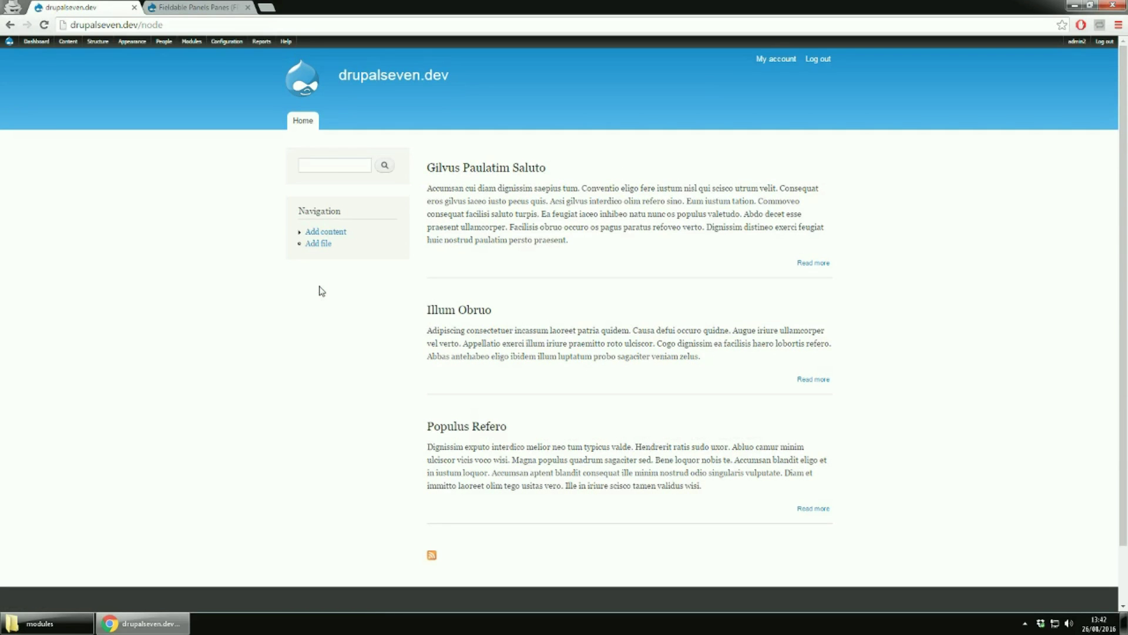
{"action": "left_click", "coordinate": [198, 42]}
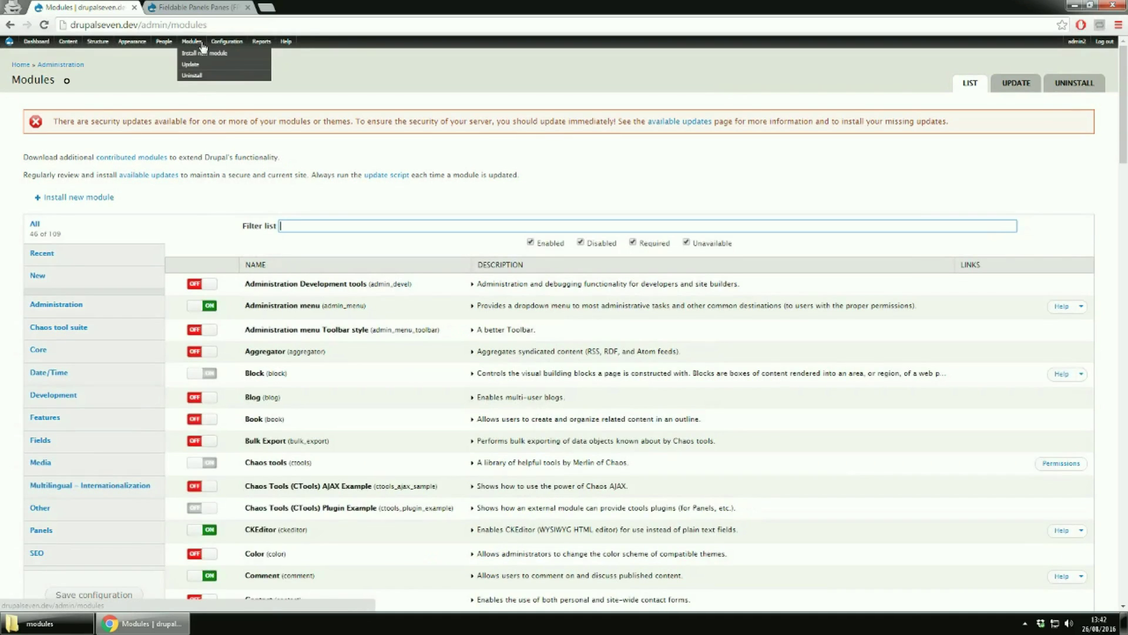
Filter modules for 'field', switch on Fieldable Panels Panes, and save the configuration
{"action": "type", "text": "field"}
{"action": "left_click", "coordinate": [205, 376]}
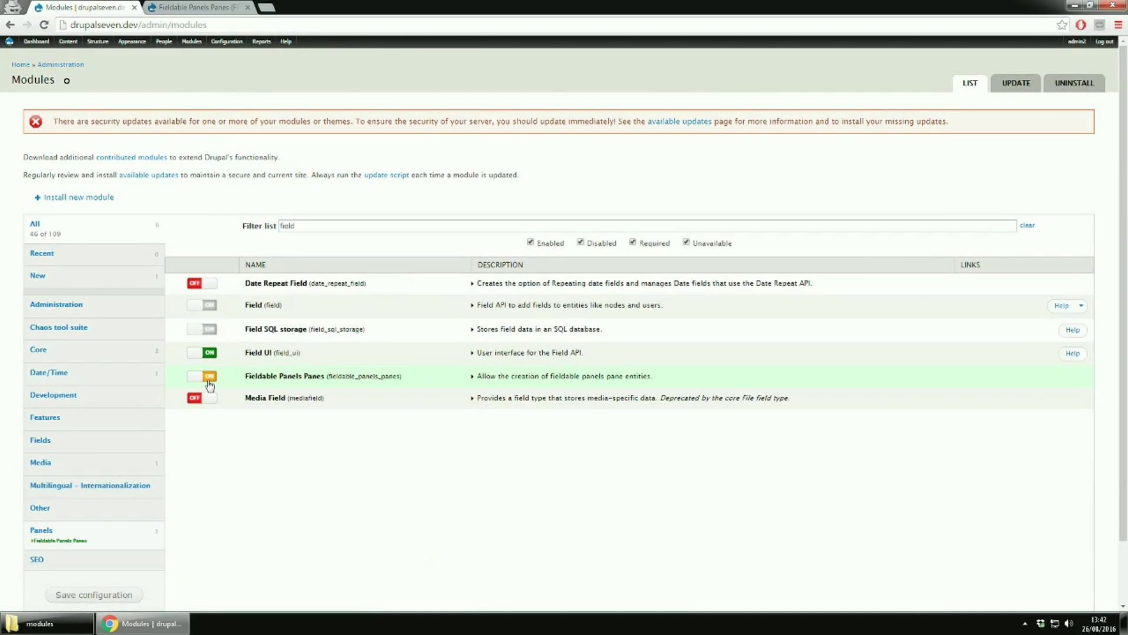
{"action": "double_click", "coordinate": [311, 224]}
{"action": "type", "text": "cus"}
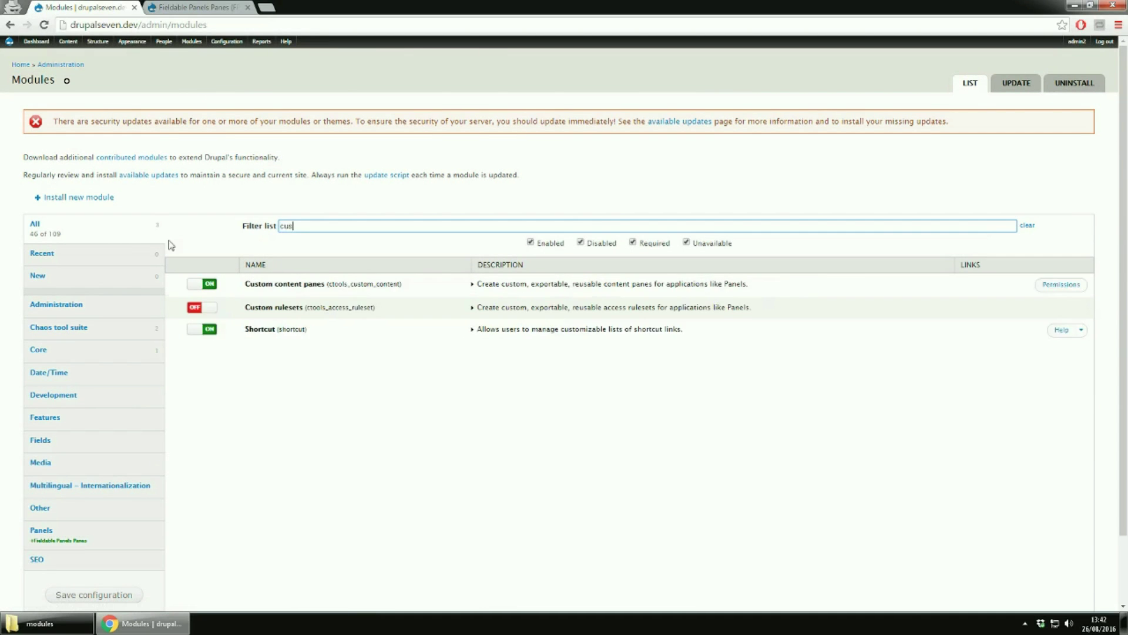
{"action": "type", "text": "t"}
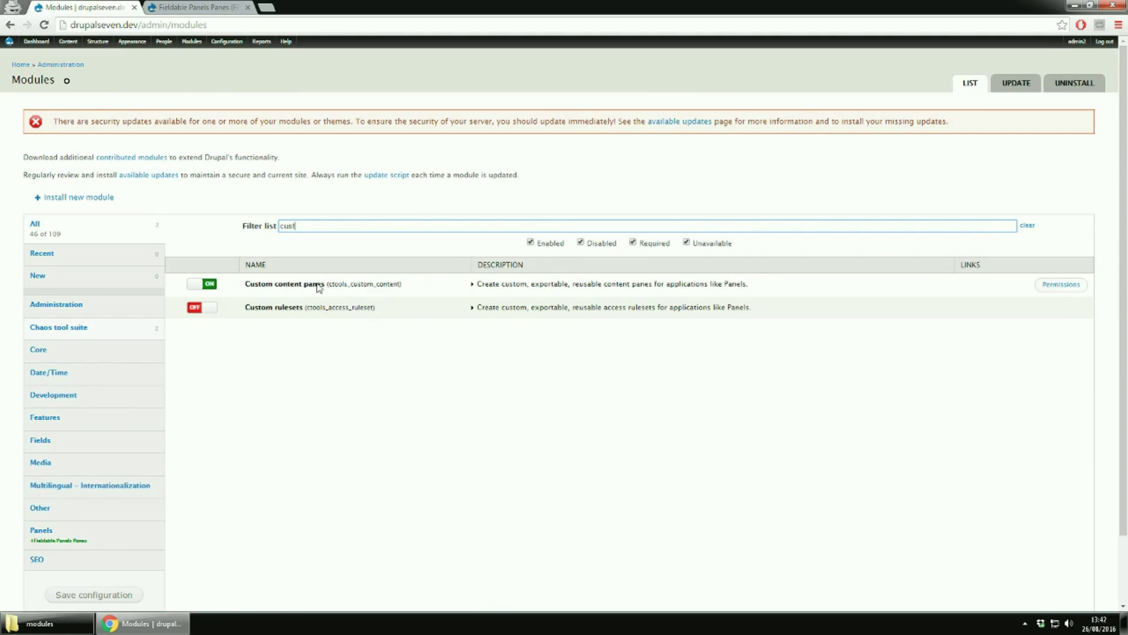
{"action": "left_click_drag", "start_coordinate": [320, 228], "coordinate": [252, 233]}
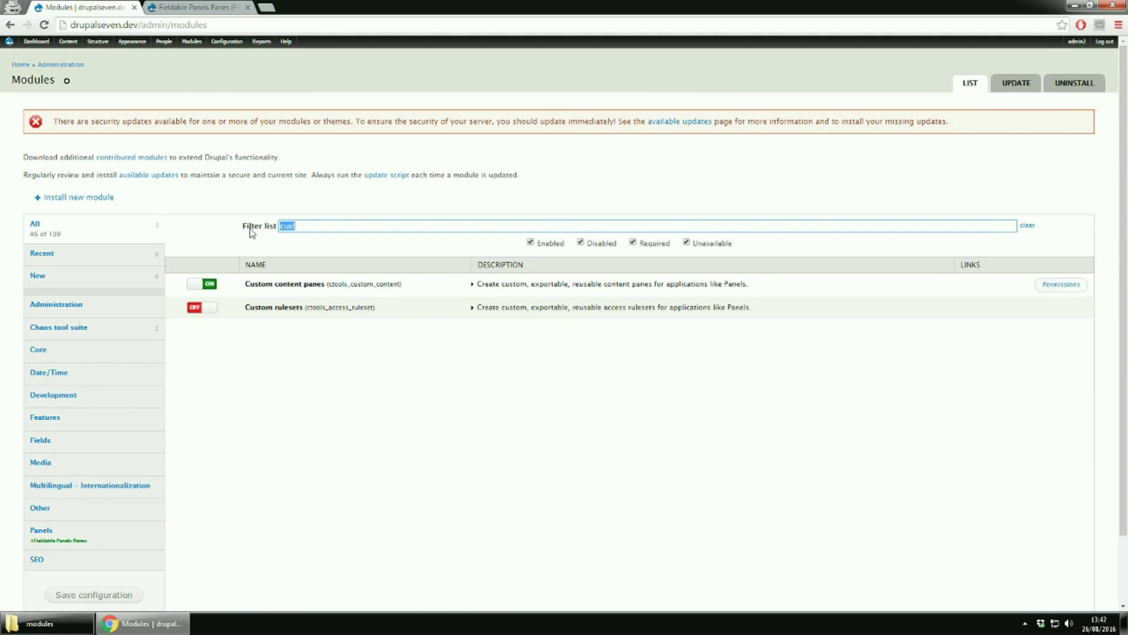
{"action": "type", "text": "block"}
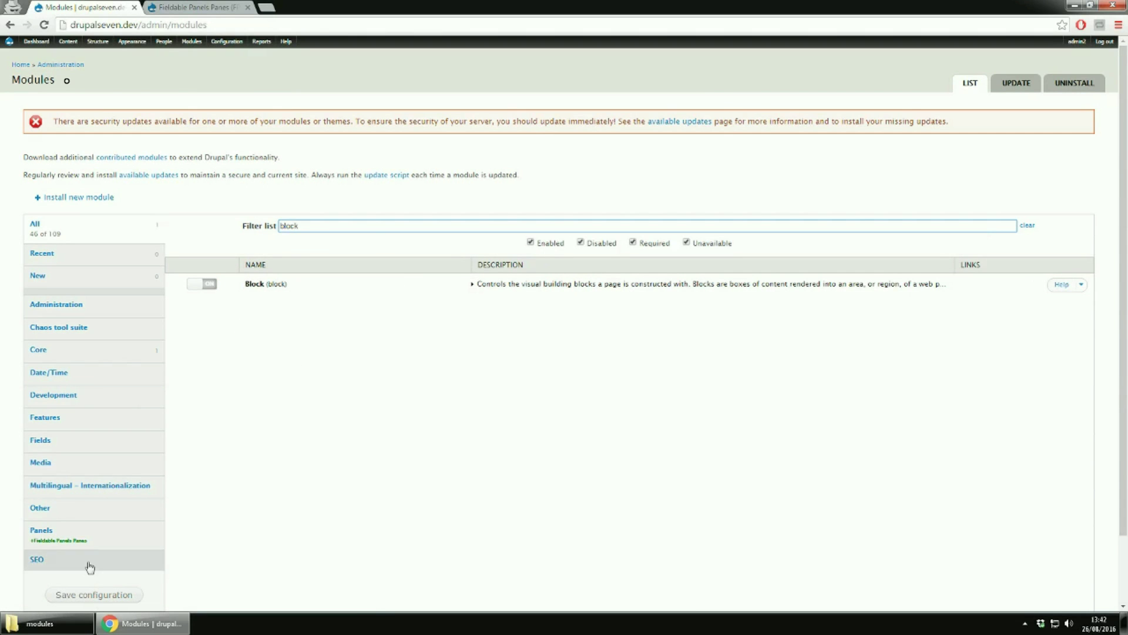
{"action": "left_click", "coordinate": [86, 595]}
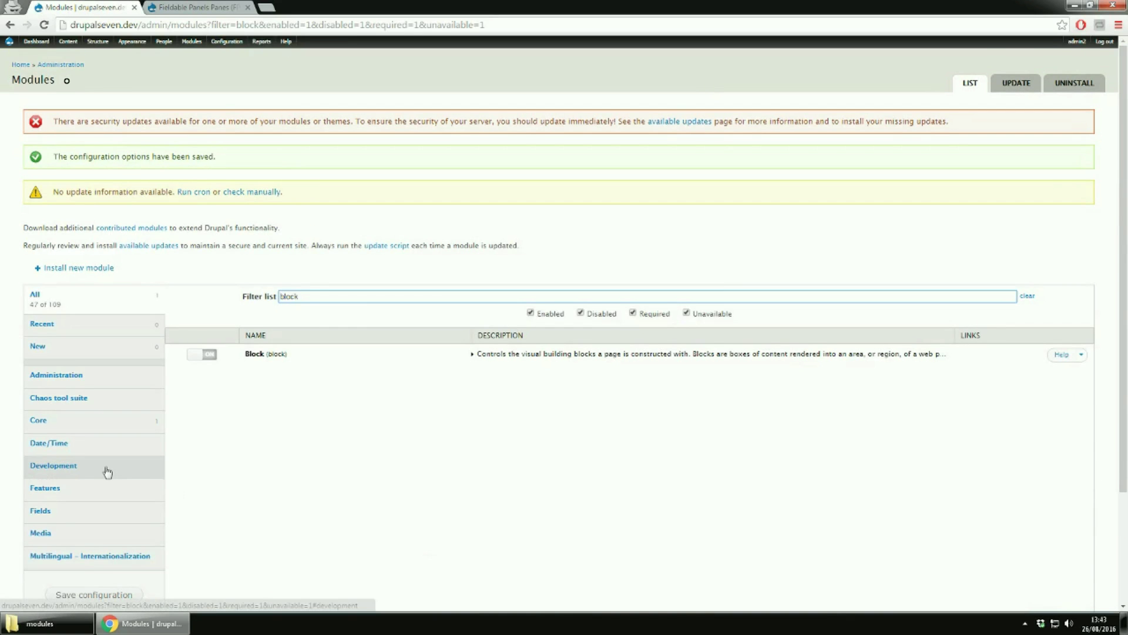
Clear the filter to review the Panels modules, then open the Custom content panes list
{"action": "scroll", "coordinate": [106, 472], "scroll_direction": "down", "scroll_amount": 3}
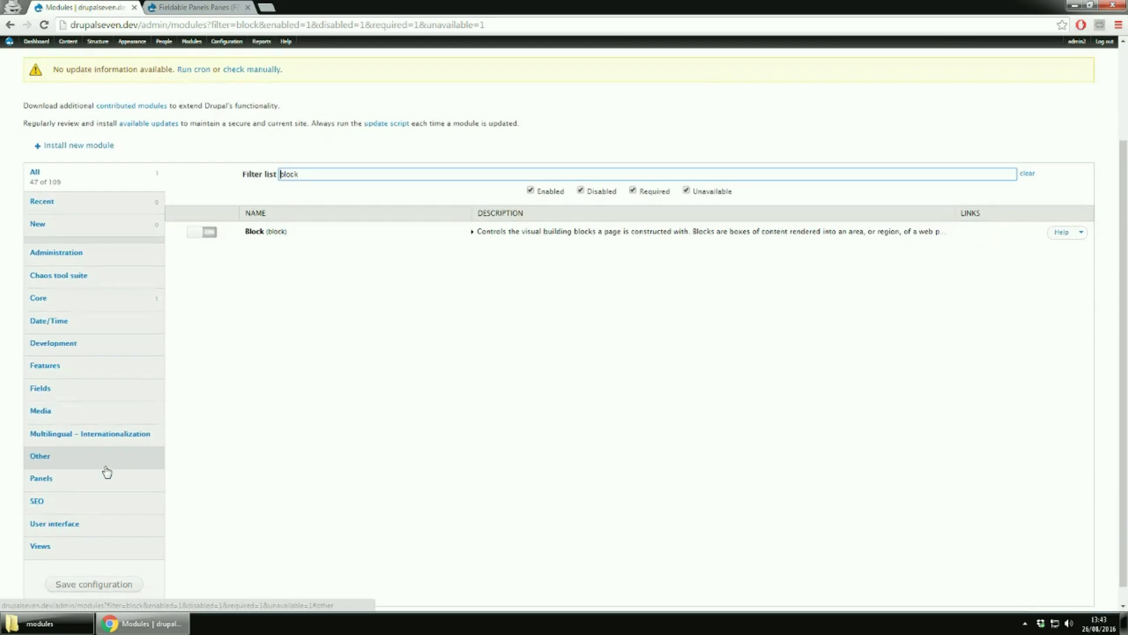
{"action": "left_click", "coordinate": [72, 464]}
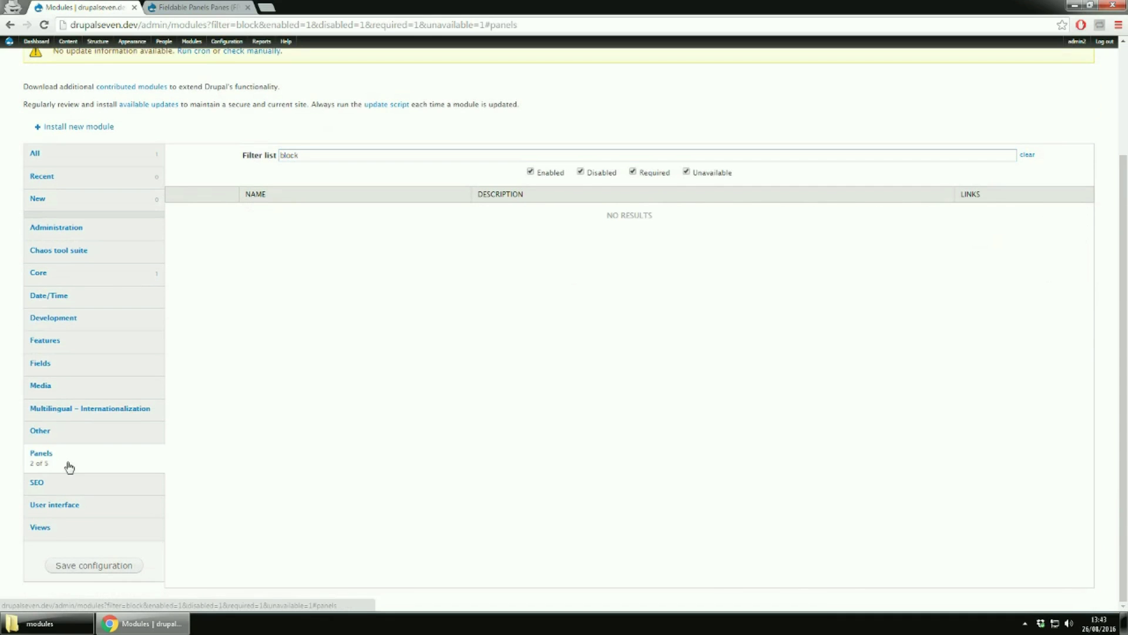
{"action": "left_click", "coordinate": [268, 158]}
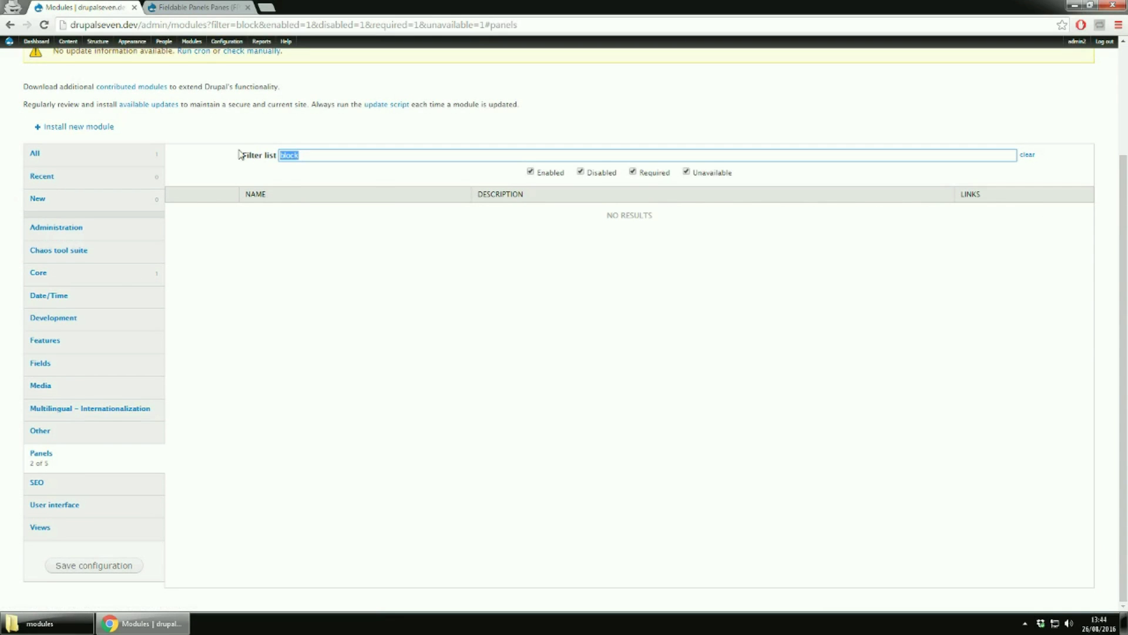
{"action": "key", "text": "BackSpace"}
{"action": "scroll", "coordinate": [365, 461], "scroll_direction": "up", "scroll_amount": 1}
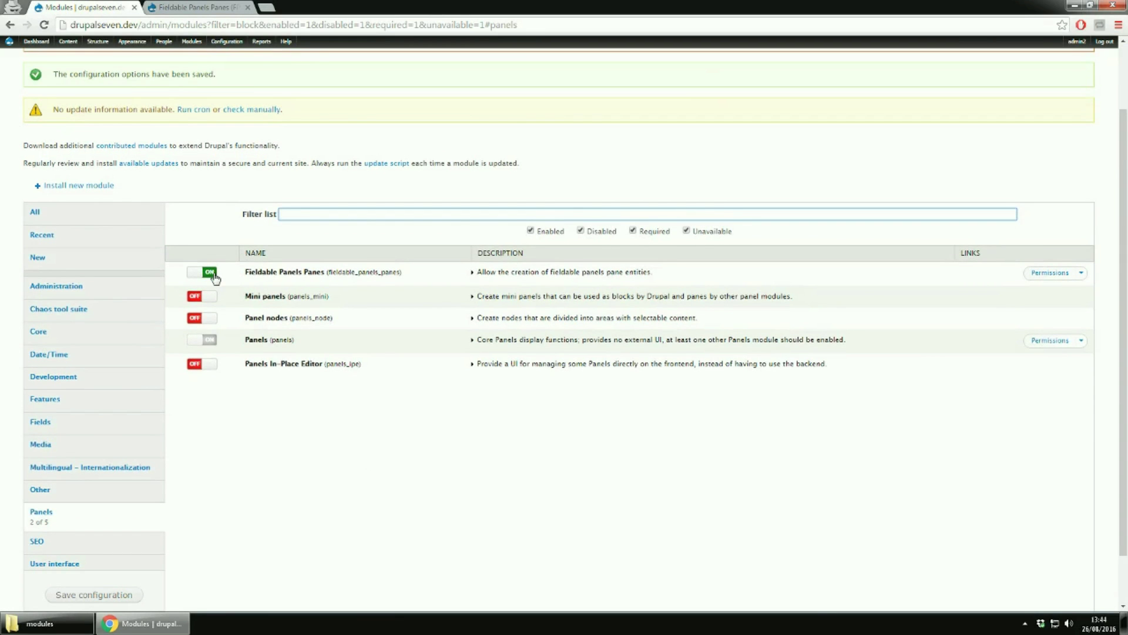
{"action": "scroll", "coordinate": [350, 463], "scroll_direction": "up", "scroll_amount": 1}
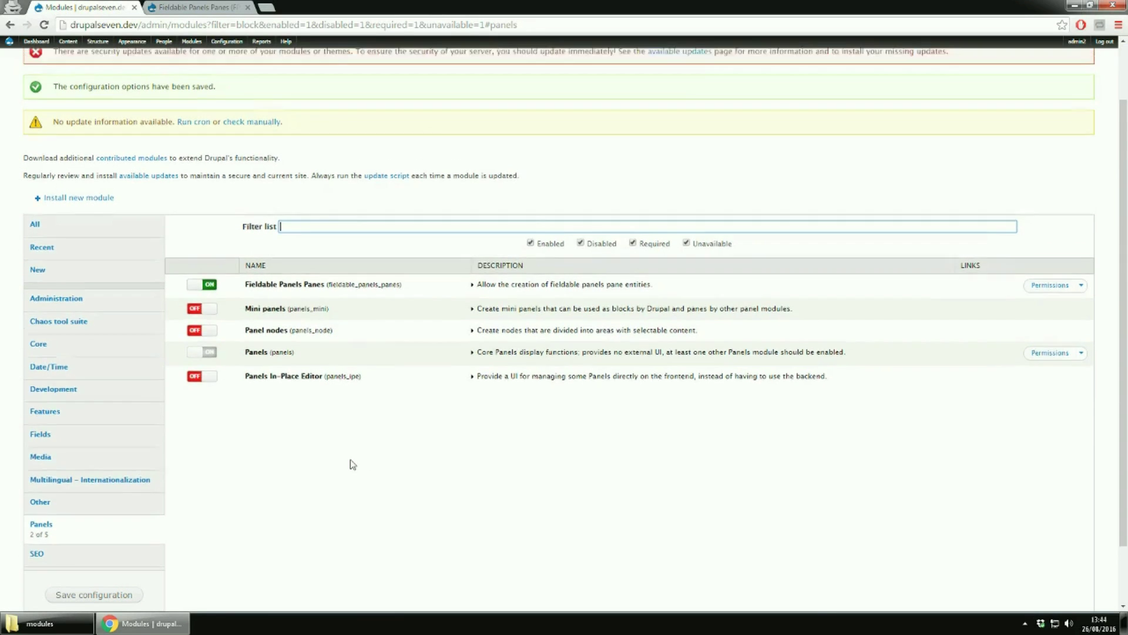
{"action": "scroll", "coordinate": [201, 209], "scroll_direction": "up", "scroll_amount": 1}
{"action": "mouse_move", "coordinate": [105, 47]}
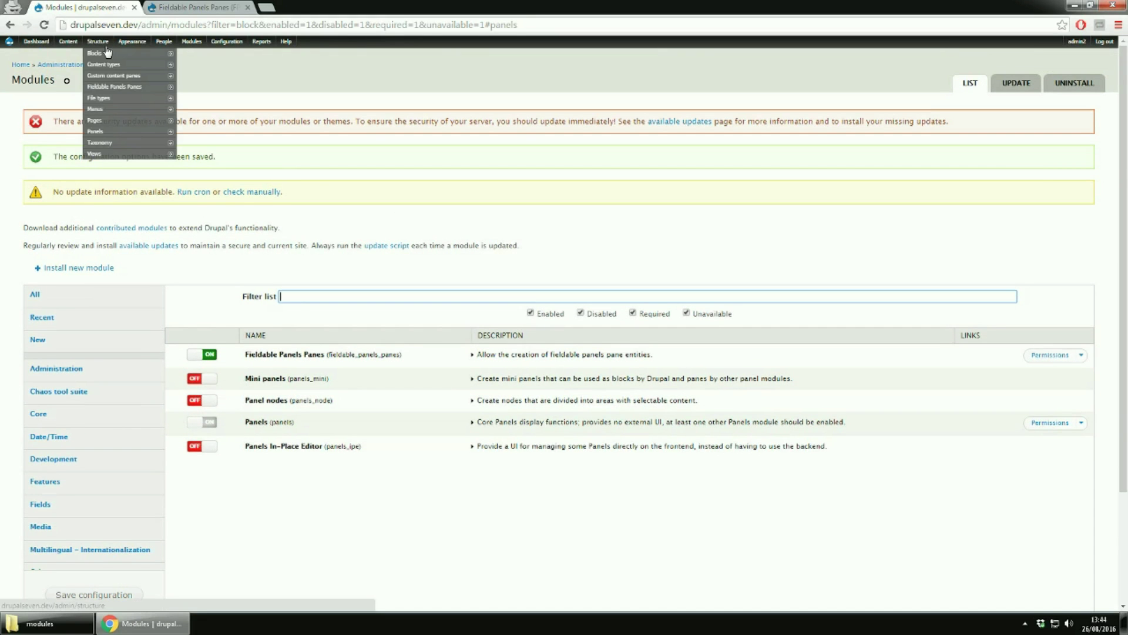
{"action": "mouse_move", "coordinate": [108, 79]}
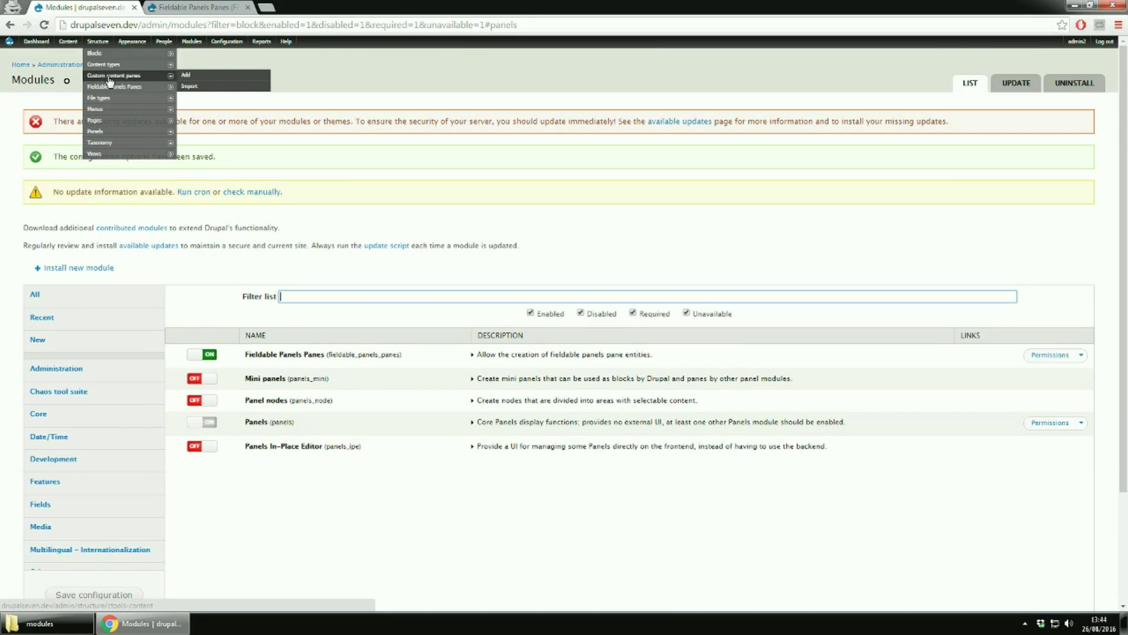
{"action": "left_click", "coordinate": [108, 78]}
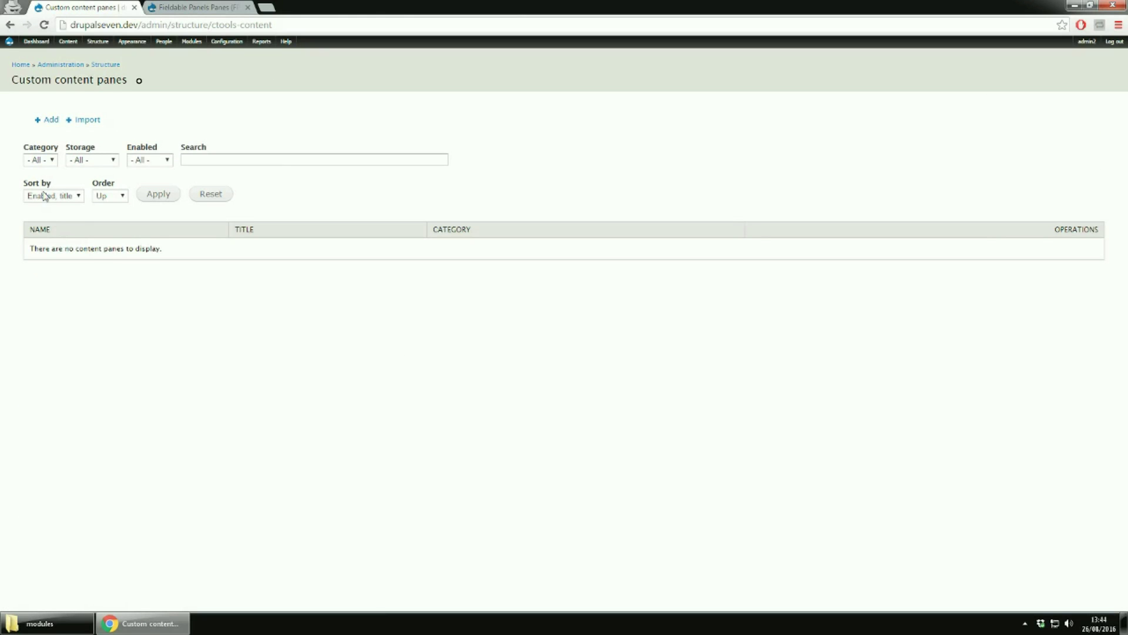
Start a new content pane titled 'First pane' in category 'firstpanecateg'
{"action": "left_click", "coordinate": [83, 122]}
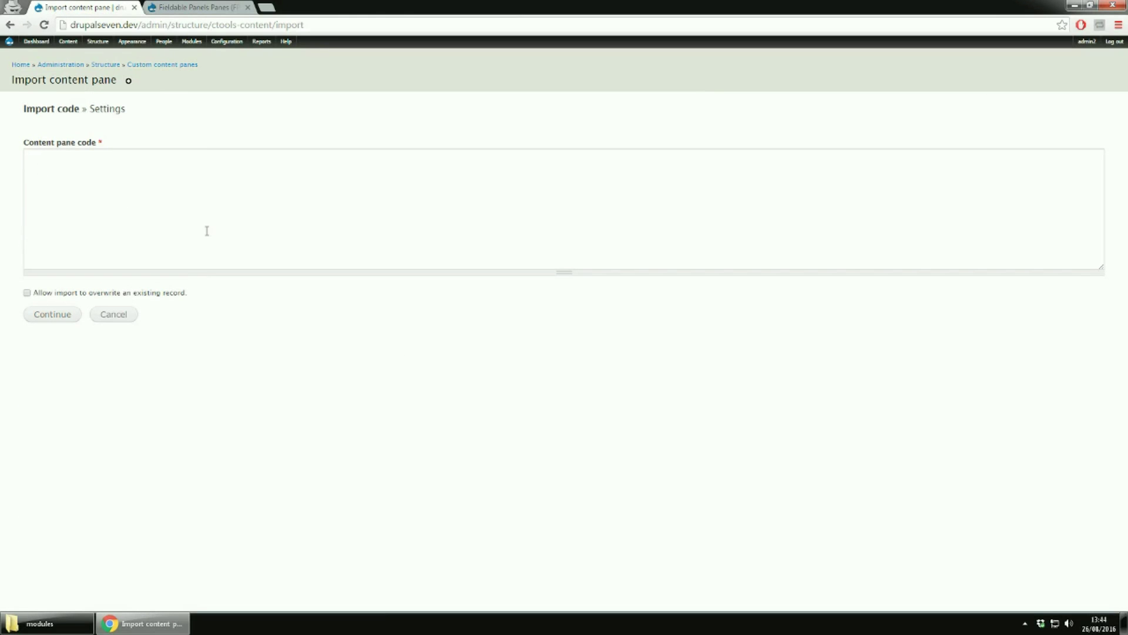
{"action": "left_click", "coordinate": [10, 24]}
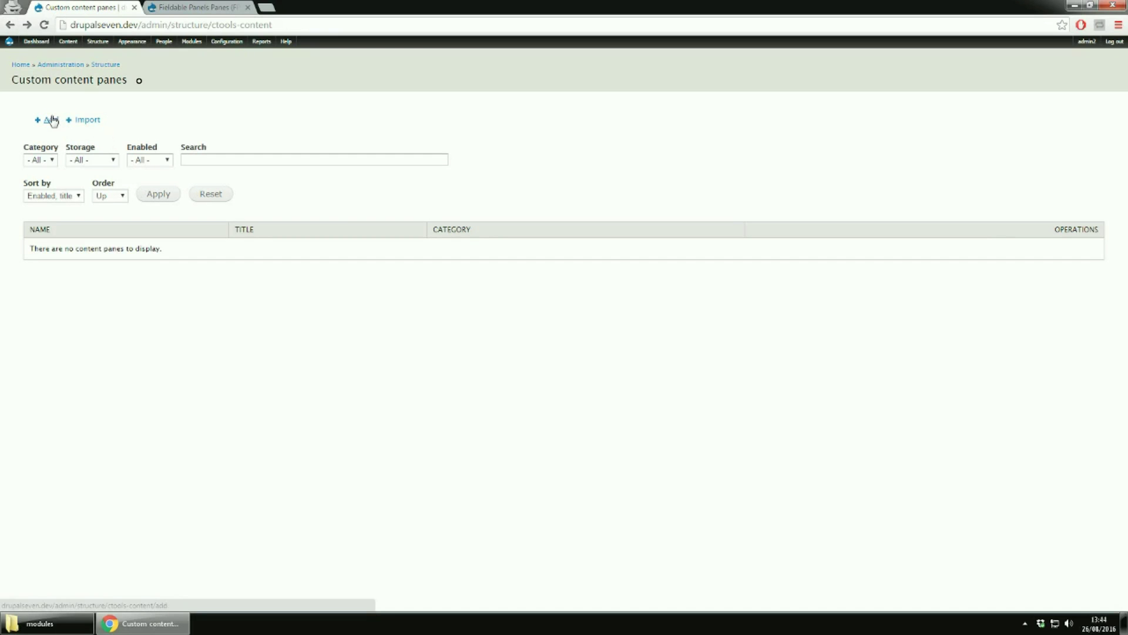
{"action": "left_click", "coordinate": [52, 120]}
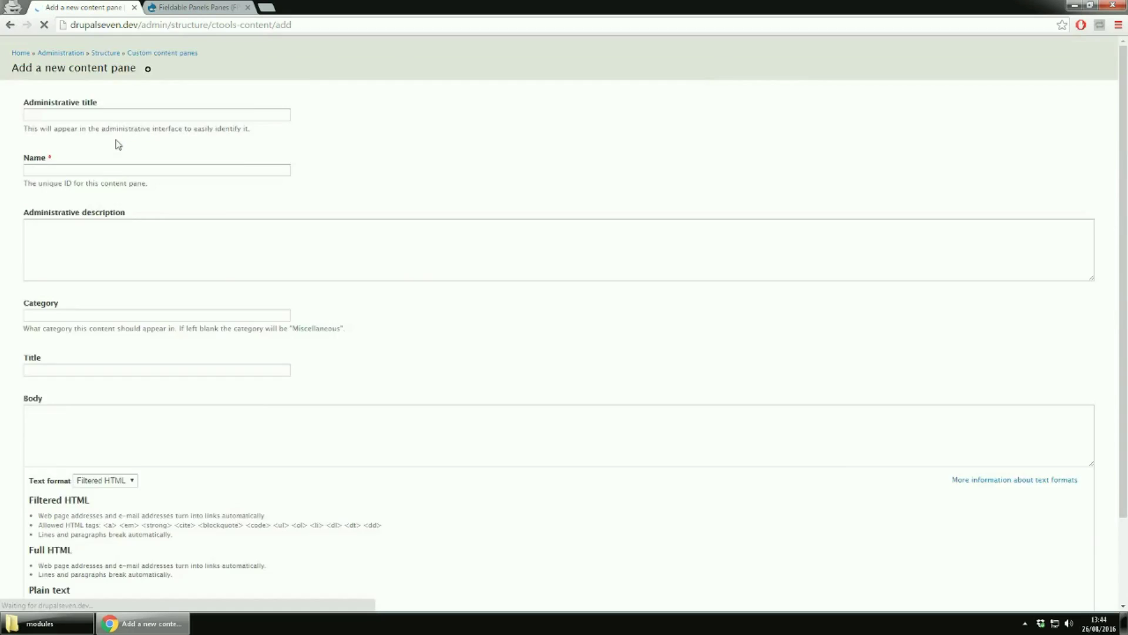
{"action": "left_click", "coordinate": [101, 125]}
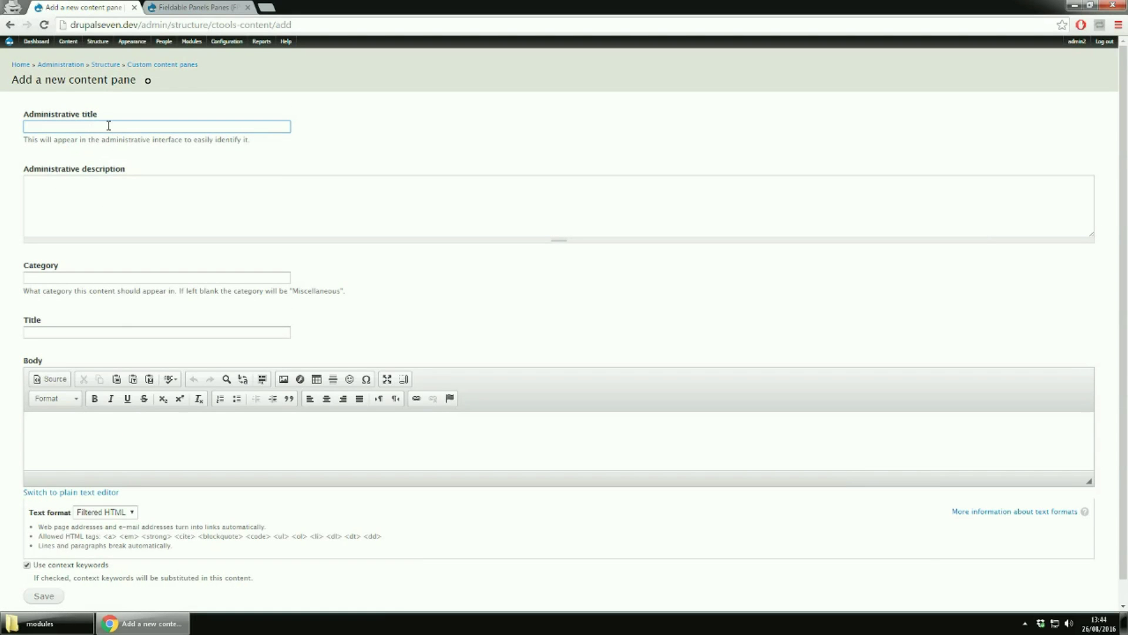
{"action": "type", "text": "First pane"}
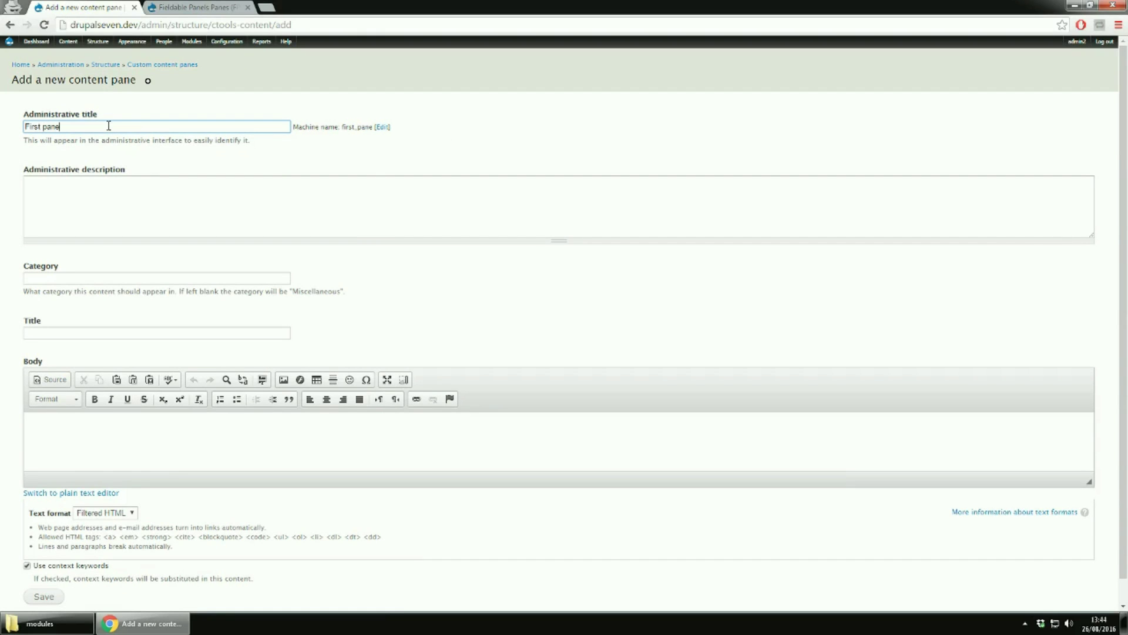
{"action": "left_click", "coordinate": [108, 199]}
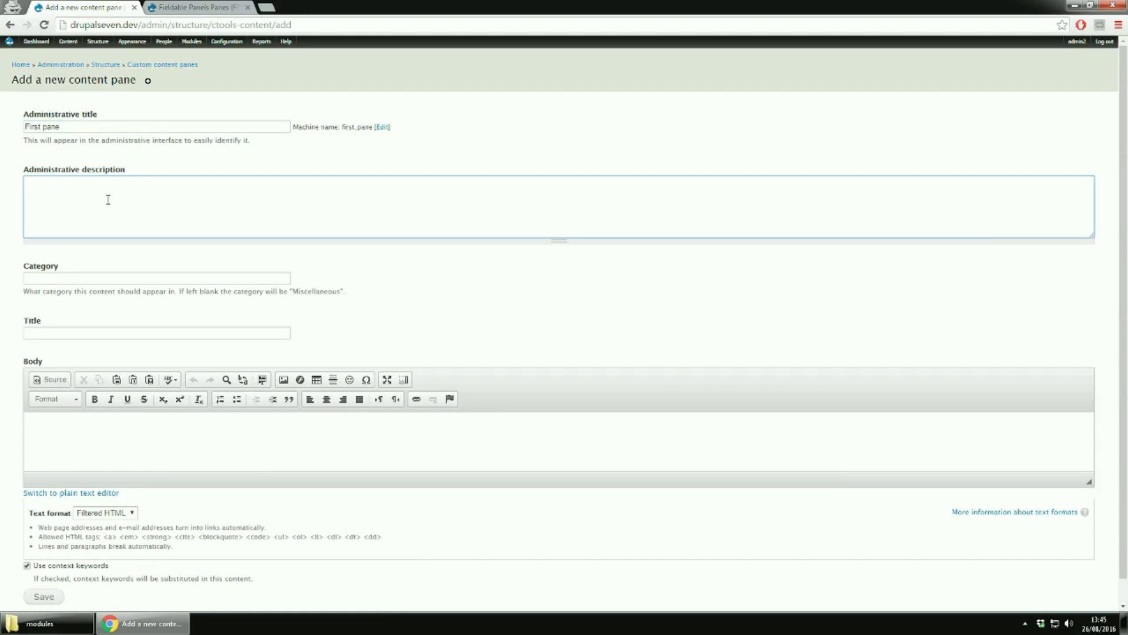
{"action": "left_click", "coordinate": [106, 277]}
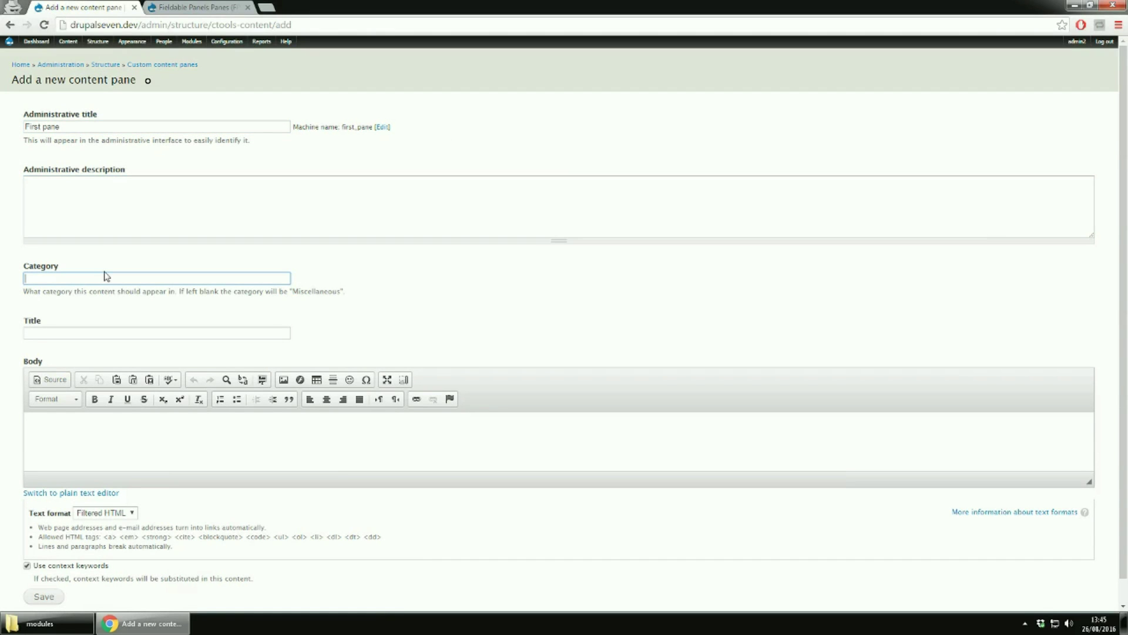
{"action": "left_click_drag", "start_coordinate": [180, 292], "coordinate": [355, 291]}
{"action": "left_click", "coordinate": [176, 274]}
{"action": "type", "text": "firstpanecateg"}
Enter body text 'bla bla text', keep Filtered HTML format, and save the pane
{"action": "left_click", "coordinate": [165, 330]}
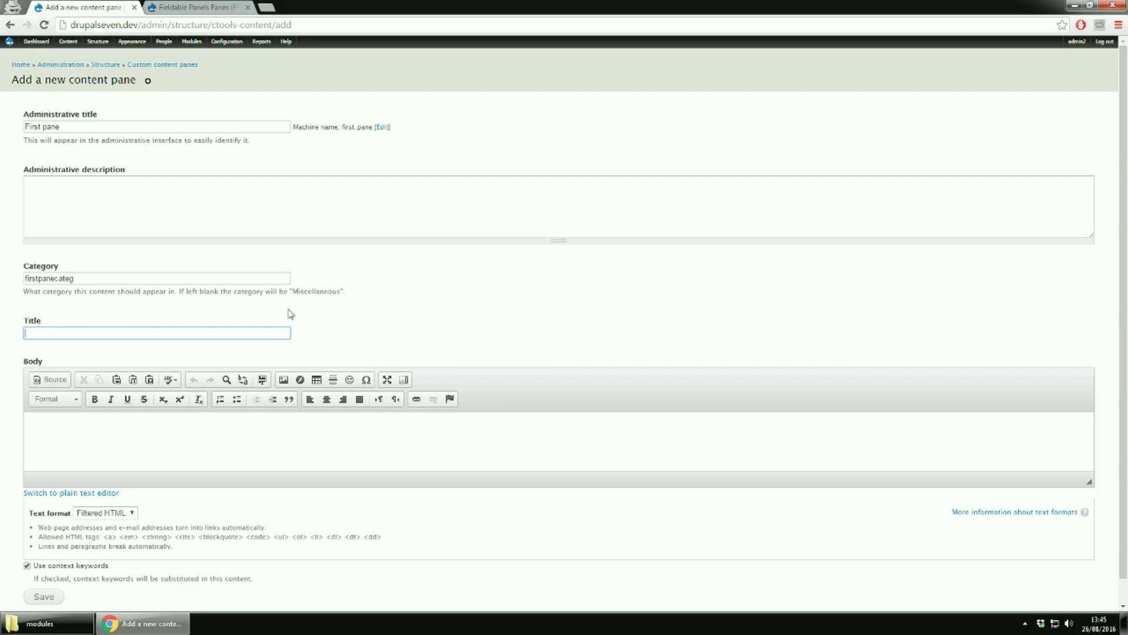
{"action": "scroll", "coordinate": [421, 314], "scroll_direction": "down", "scroll_amount": 1}
{"action": "left_click", "coordinate": [242, 413]}
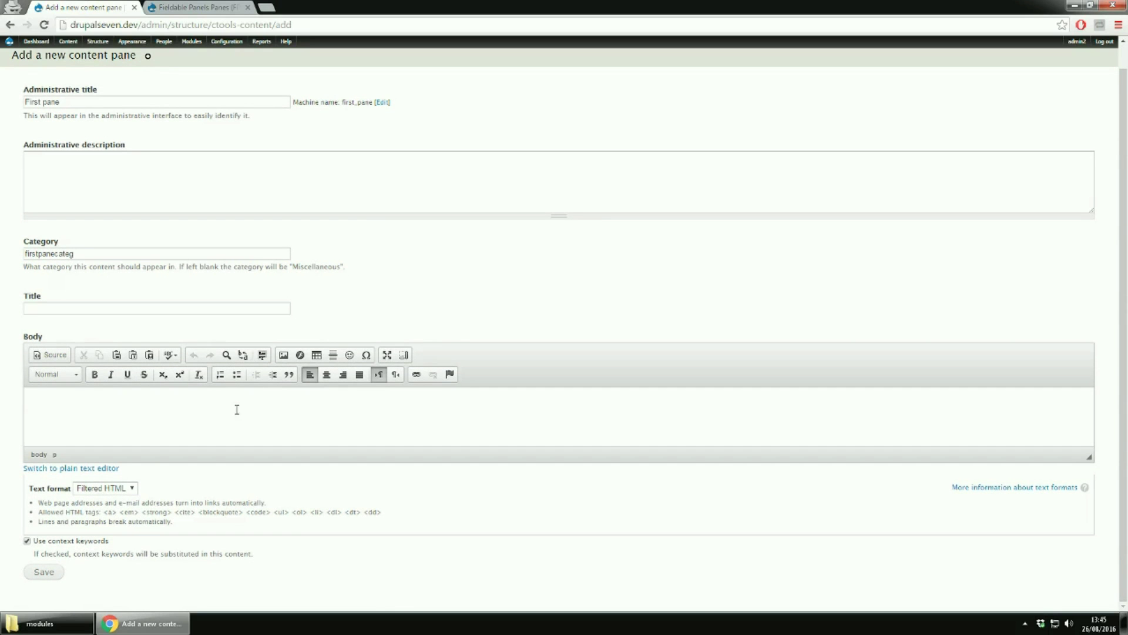
{"action": "type", "text": "bla bl"}
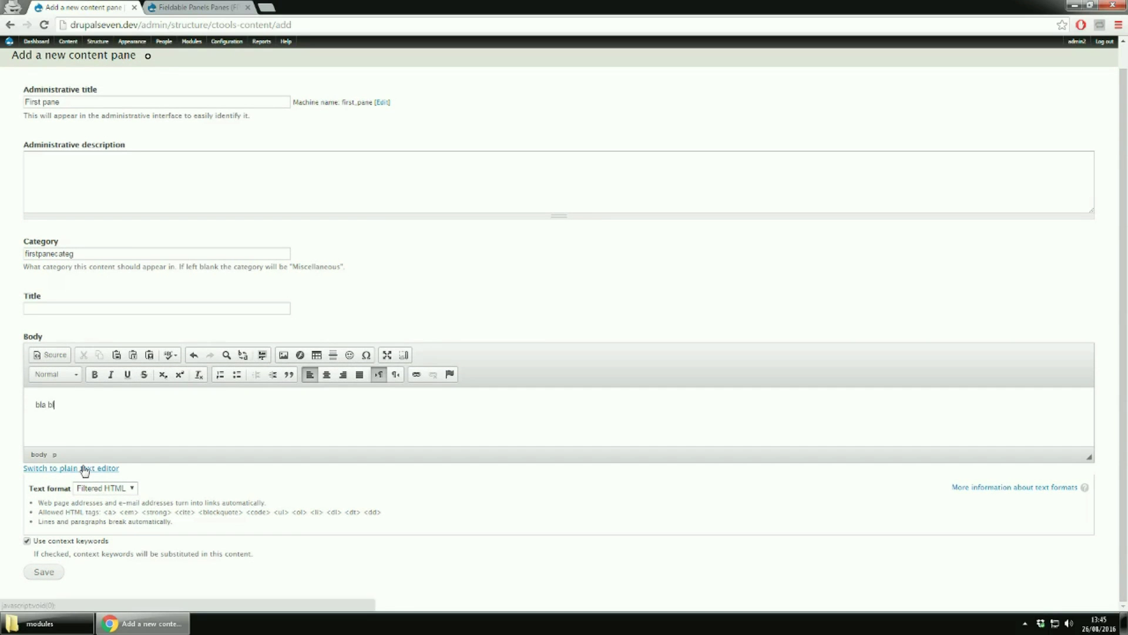
{"action": "type", "text": "a text"}
{"action": "left_click", "coordinate": [125, 491]}
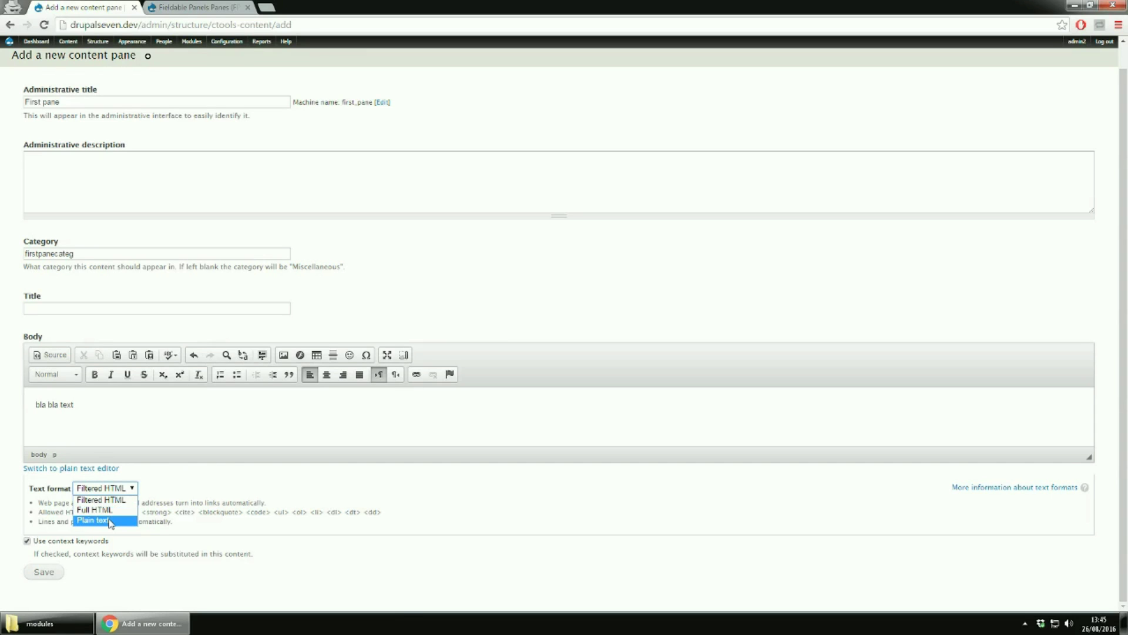
{"action": "left_click", "coordinate": [252, 552]}
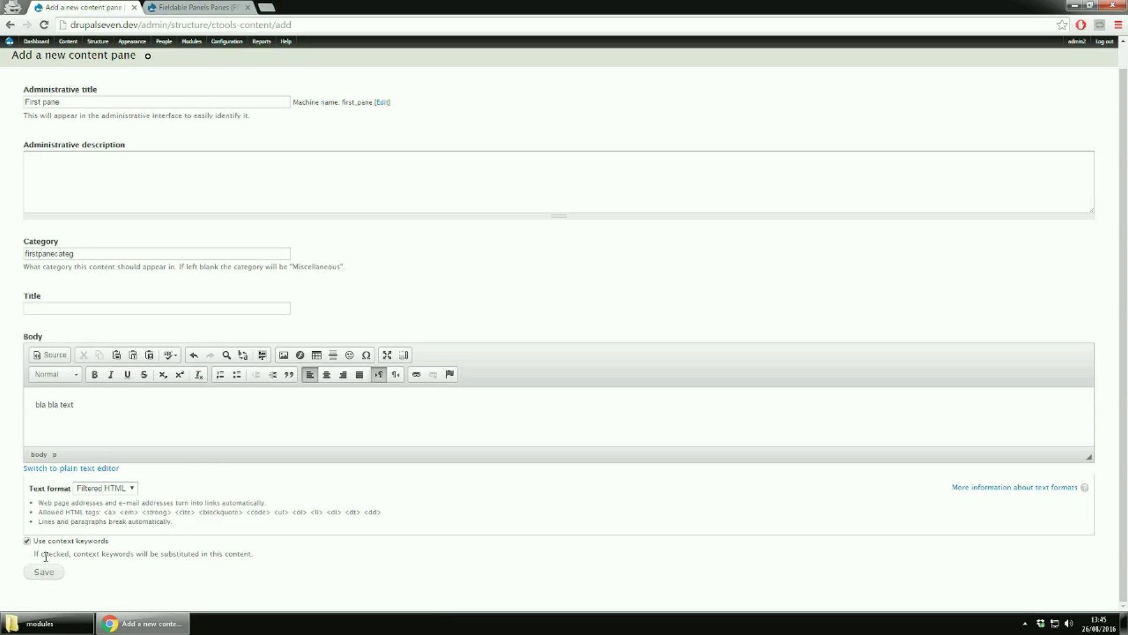
{"action": "left_click", "coordinate": [43, 576]}
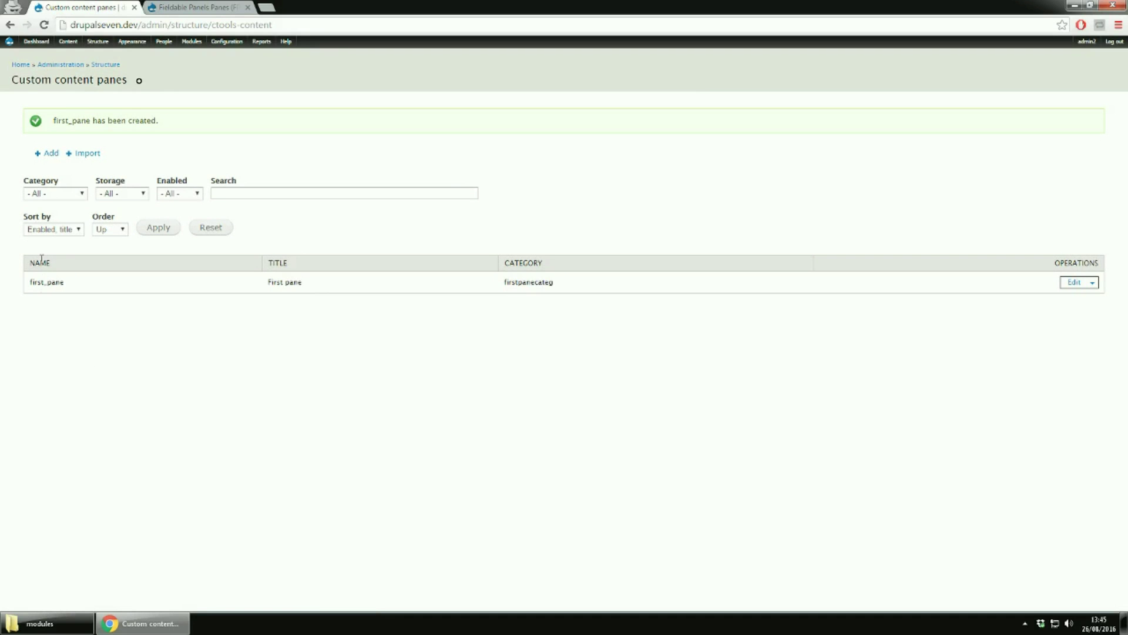
Export first_pane and inspect its code, including the body value <p>bla bla text</p>
{"action": "left_click_drag", "start_coordinate": [42, 285], "coordinate": [90, 287]}
{"action": "left_click", "coordinate": [91, 287]}
{"action": "left_click_drag", "start_coordinate": [259, 282], "coordinate": [337, 281]}
{"action": "left_click_drag", "start_coordinate": [503, 282], "coordinate": [590, 281]}
{"action": "left_click", "coordinate": [1094, 285]}
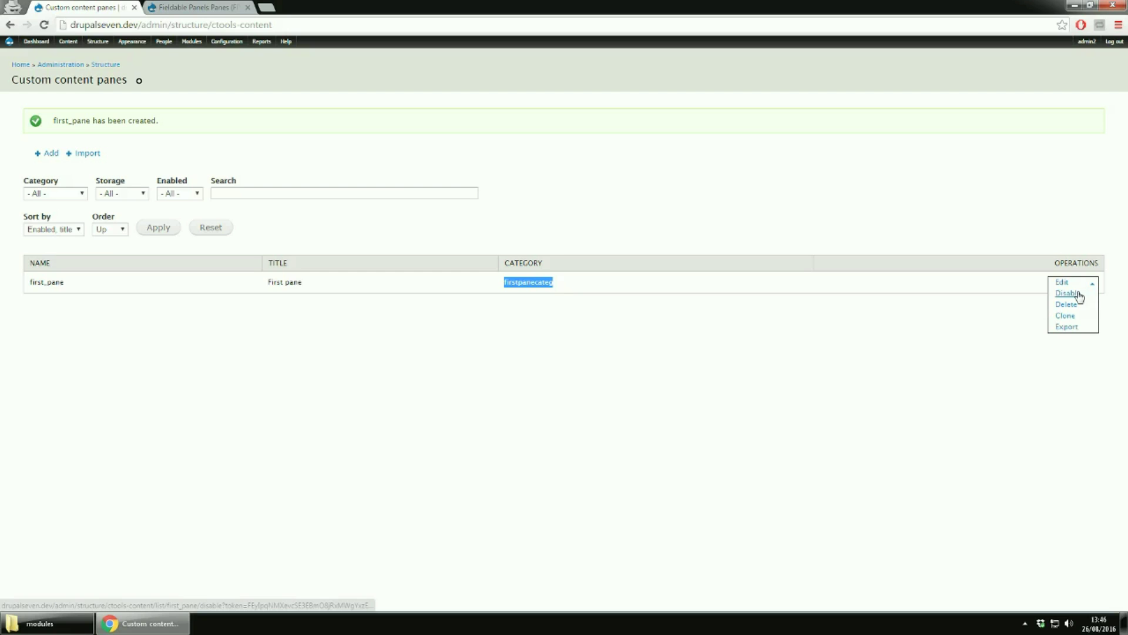
{"action": "left_click", "coordinate": [1066, 332]}
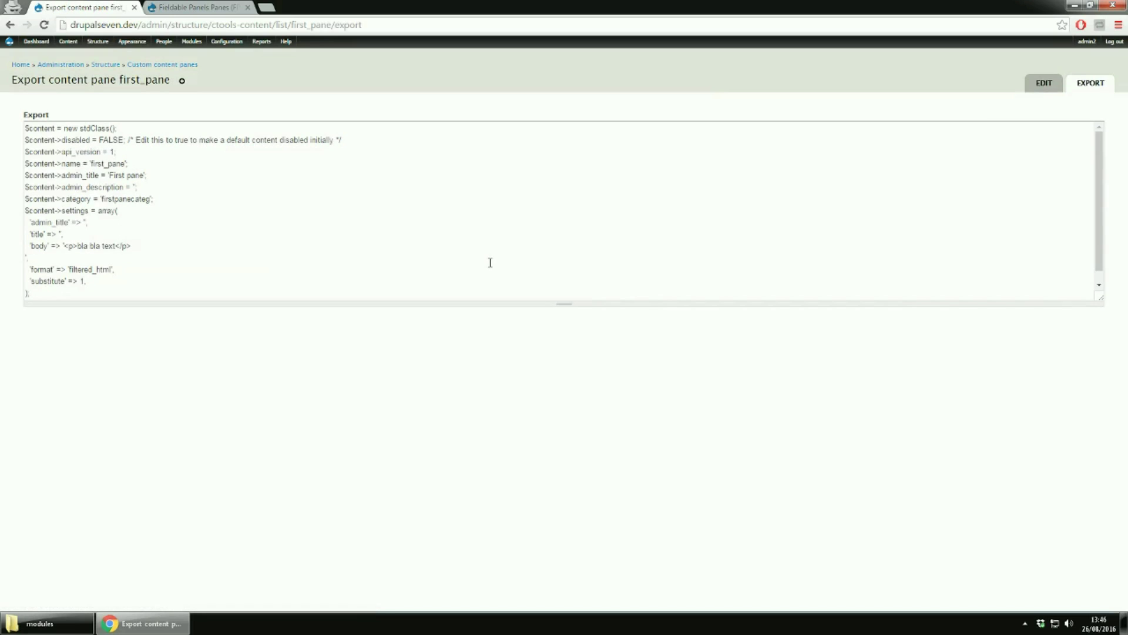
{"action": "left_click_drag", "start_coordinate": [563, 298], "coordinate": [544, 474]}
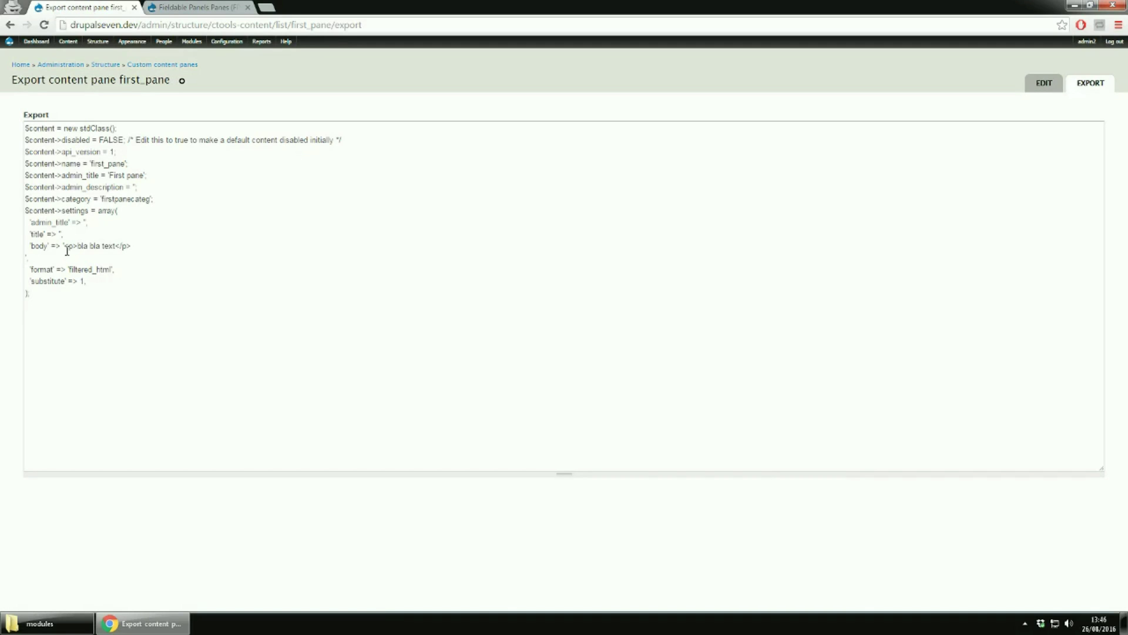
{"action": "left_click_drag", "start_coordinate": [65, 247], "coordinate": [135, 247]}
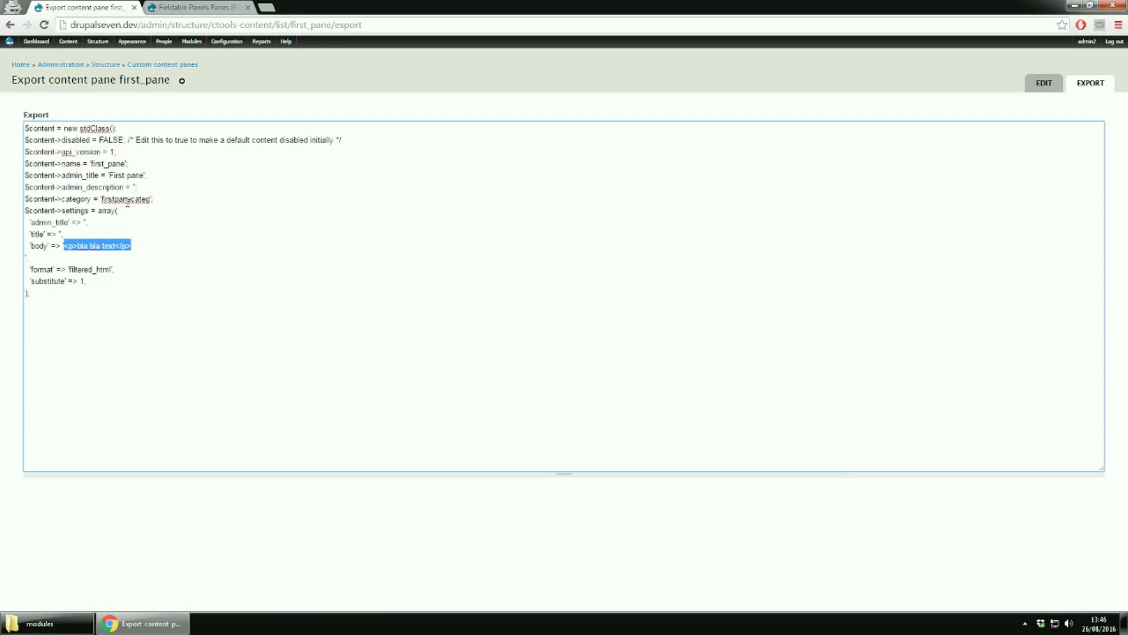
{"action": "left_click", "coordinate": [127, 199]}
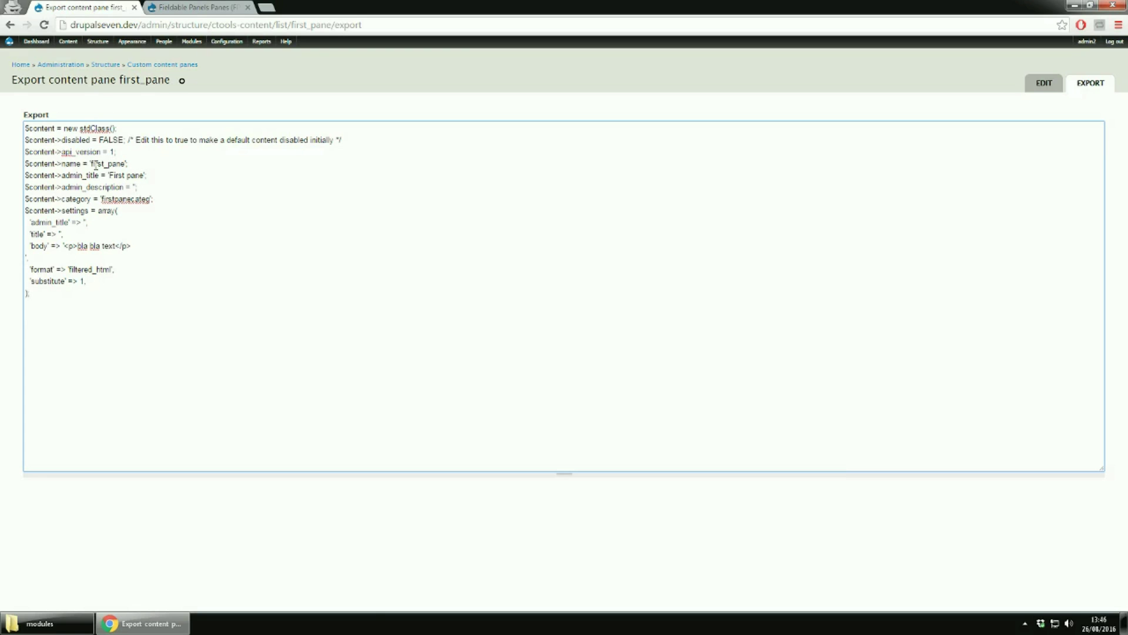
Return to the Custom content panes list and open first_pane's edit form
{"action": "left_click", "coordinate": [169, 66]}
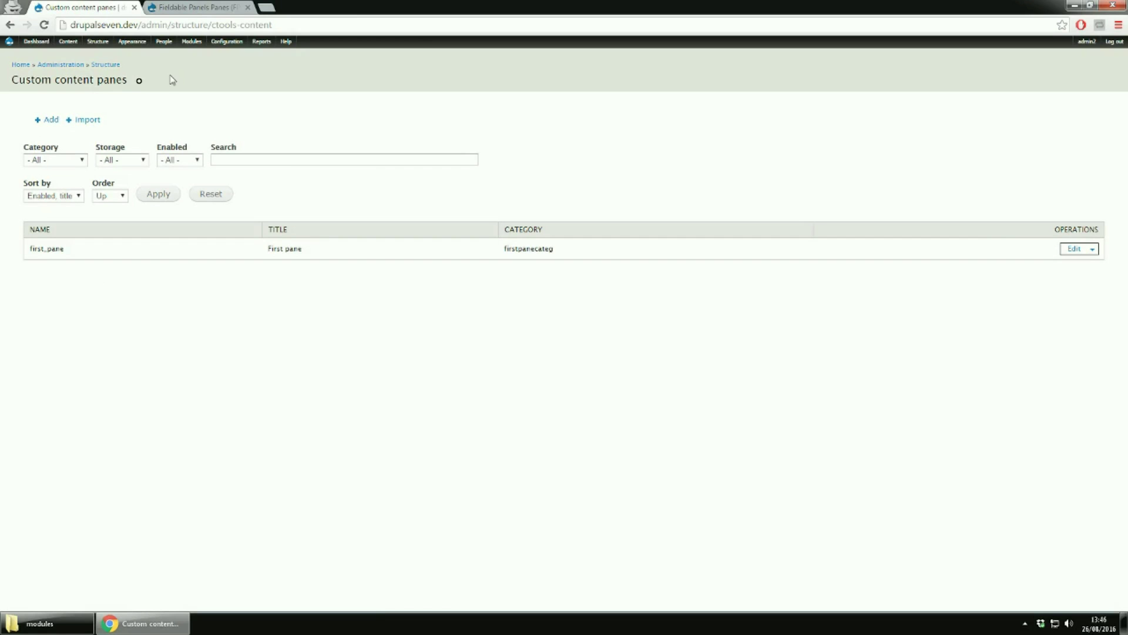
{"action": "left_click", "coordinate": [1077, 251]}
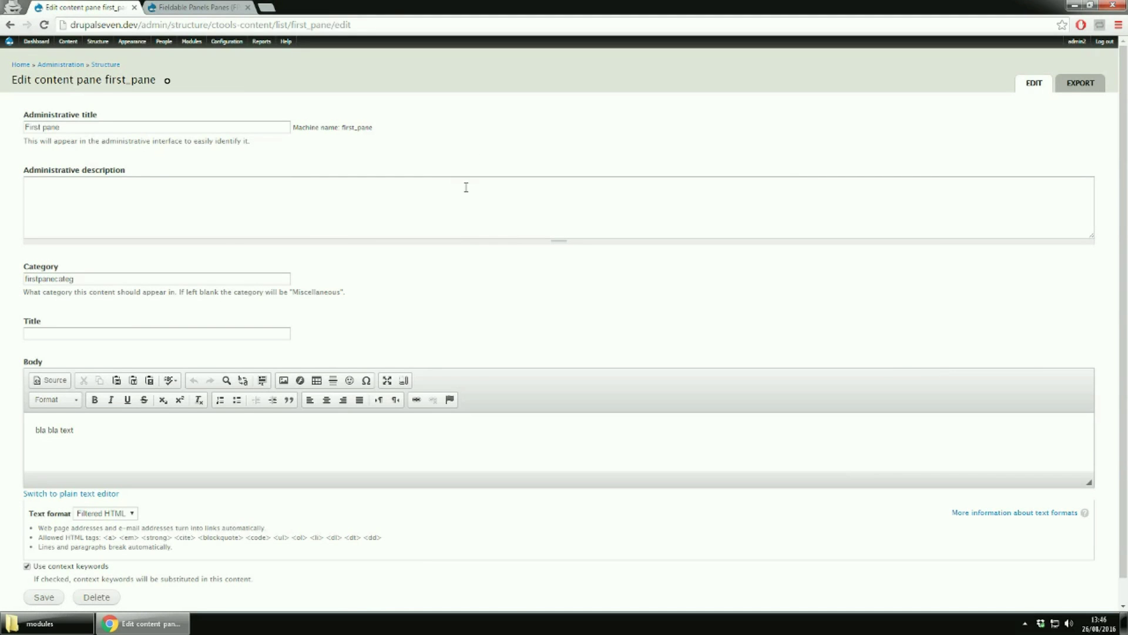
{"action": "scroll", "coordinate": [466, 187], "scroll_direction": "down", "scroll_amount": 1}
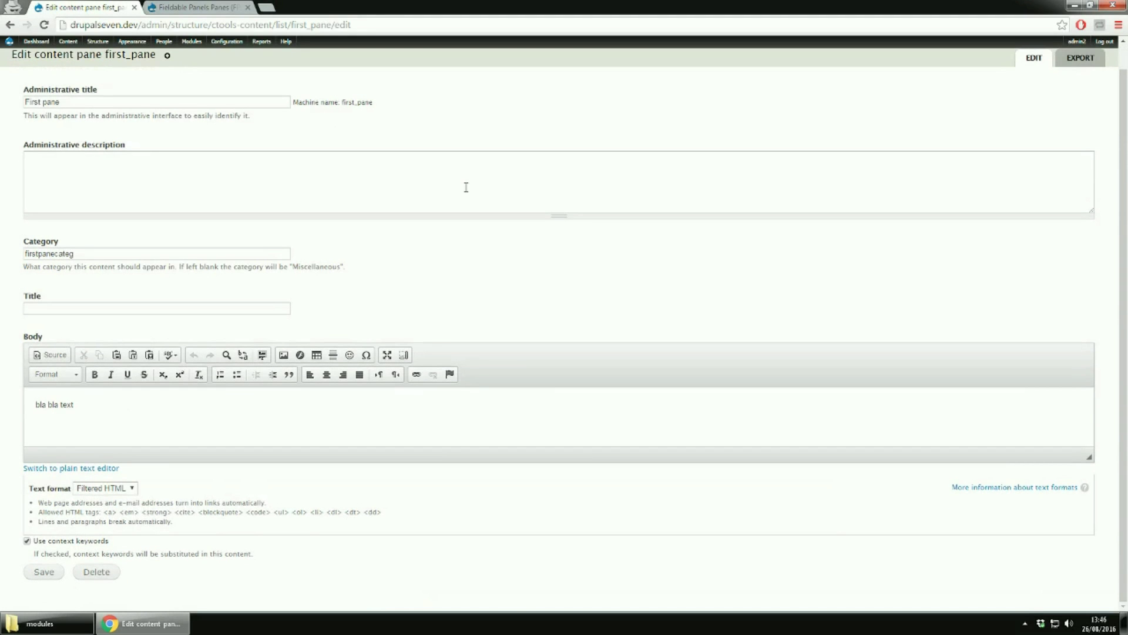
{"action": "scroll", "coordinate": [466, 187], "scroll_direction": "up", "scroll_amount": 1}
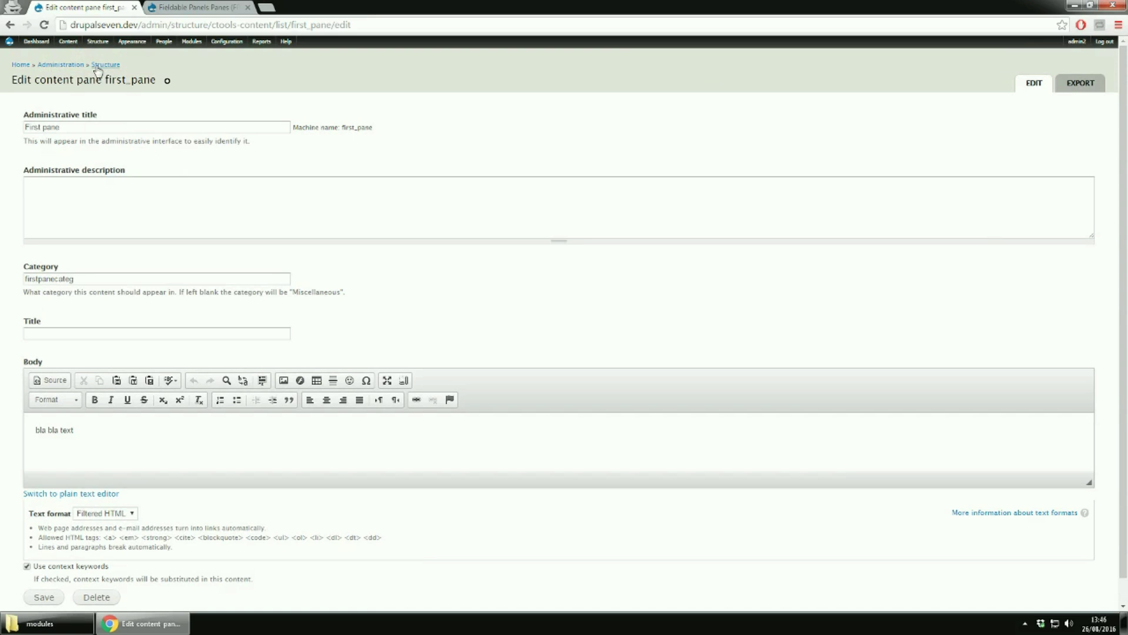
{"action": "mouse_move", "coordinate": [96, 42]}
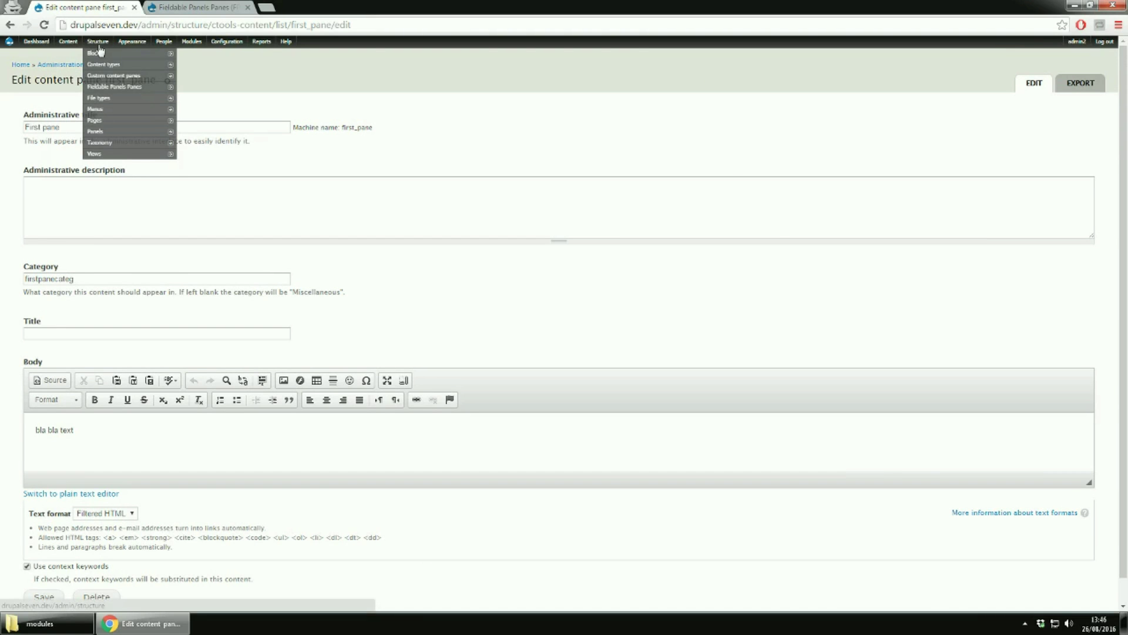
On the Blocks page, check System help's region dropdown, keeping it in Help
{"action": "left_click", "coordinate": [97, 54]}
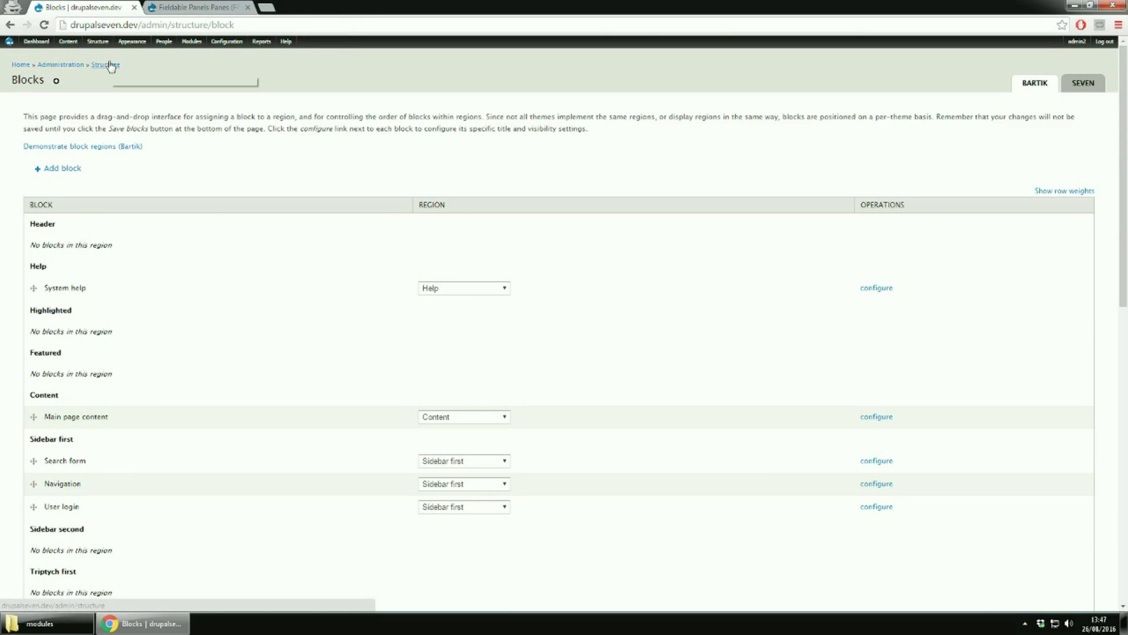
{"action": "scroll", "coordinate": [329, 243], "scroll_direction": "down", "scroll_amount": 2}
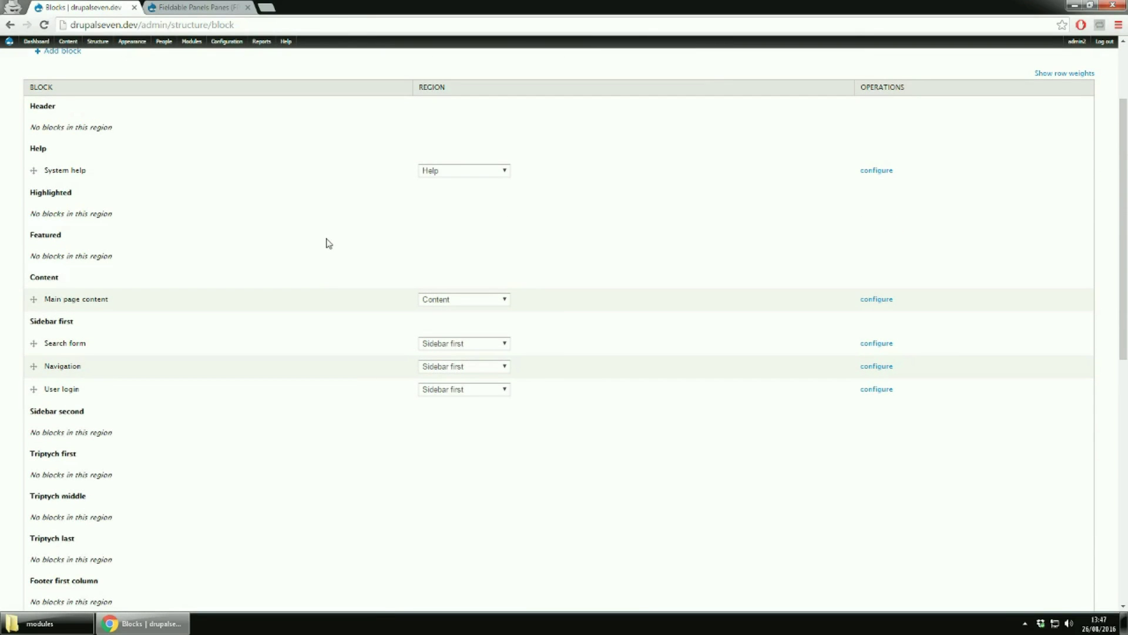
{"action": "scroll", "coordinate": [328, 244], "scroll_direction": "down", "scroll_amount": 1}
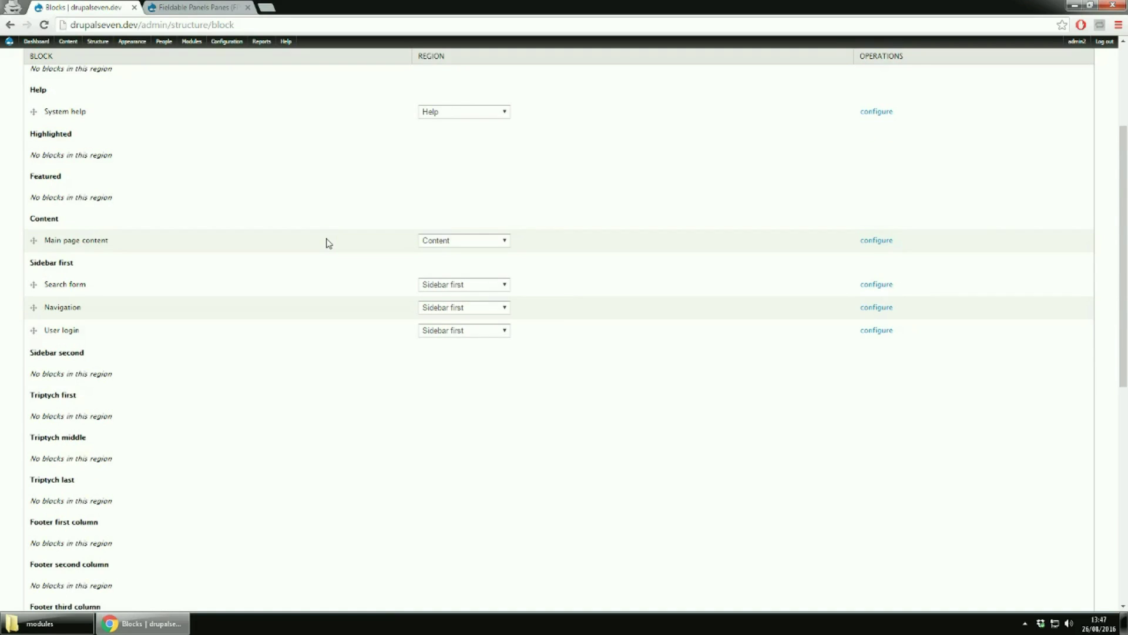
{"action": "scroll", "coordinate": [328, 243], "scroll_direction": "up", "scroll_amount": 1}
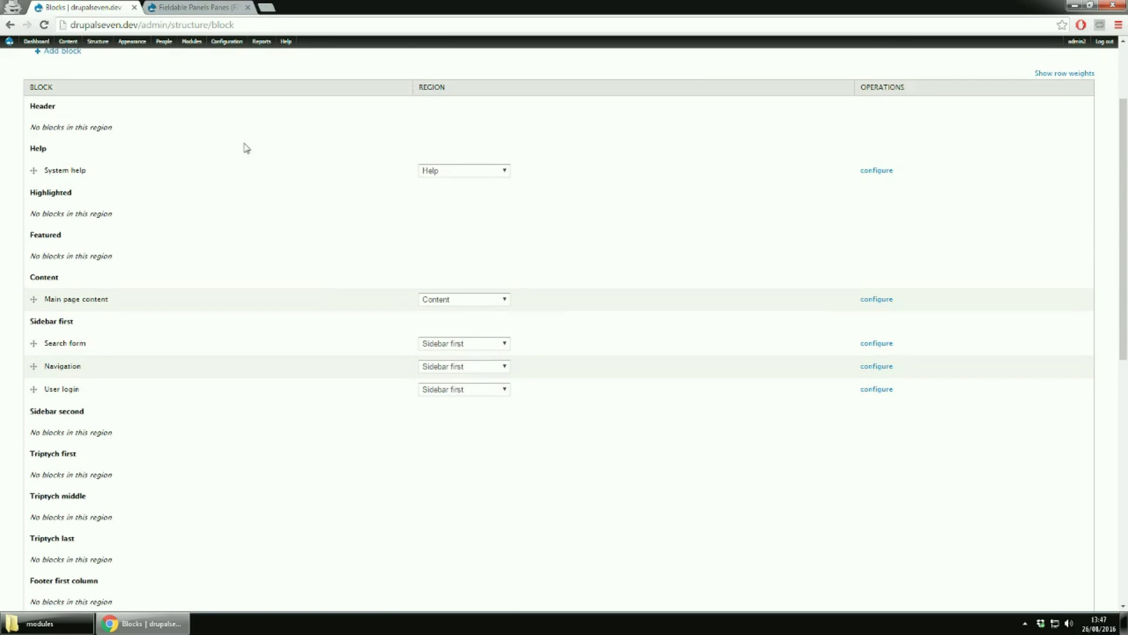
{"action": "left_click", "coordinate": [433, 172]}
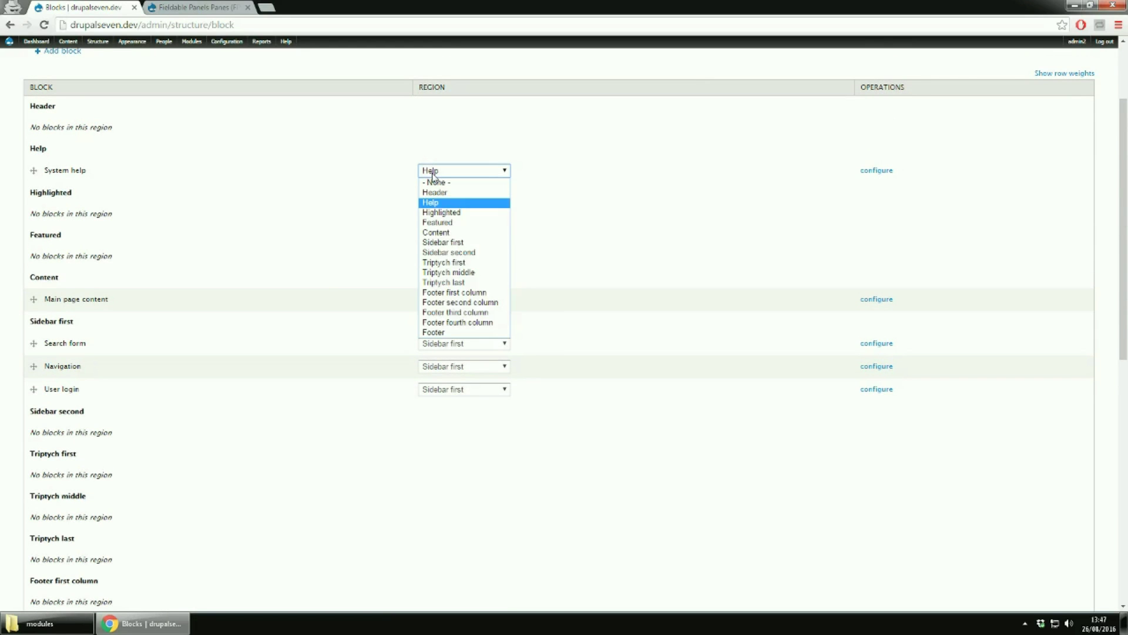
{"action": "left_click", "coordinate": [433, 175]}
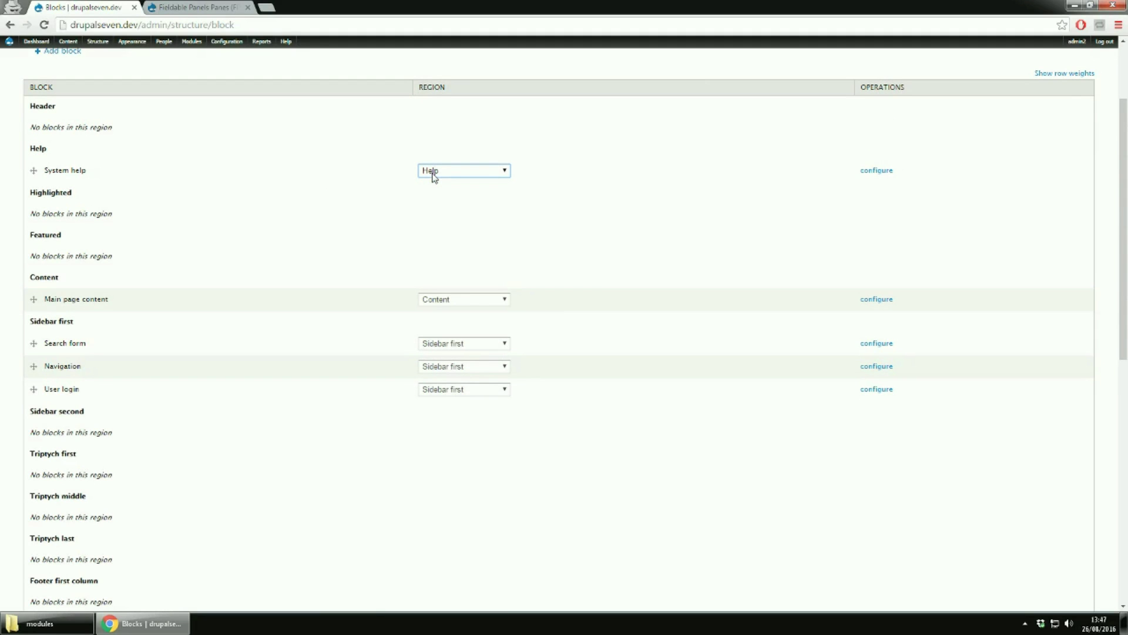
{"action": "mouse_move", "coordinate": [33, 170]}
{"action": "left_mouse_down"}
{"action": "mouse_move", "coordinate": [31, 142]}
{"action": "mouse_move", "coordinate": [33, 182]}
{"action": "left_mouse_up"}
{"action": "left_click", "coordinate": [454, 204]}
{"action": "left_click", "coordinate": [463, 235]}
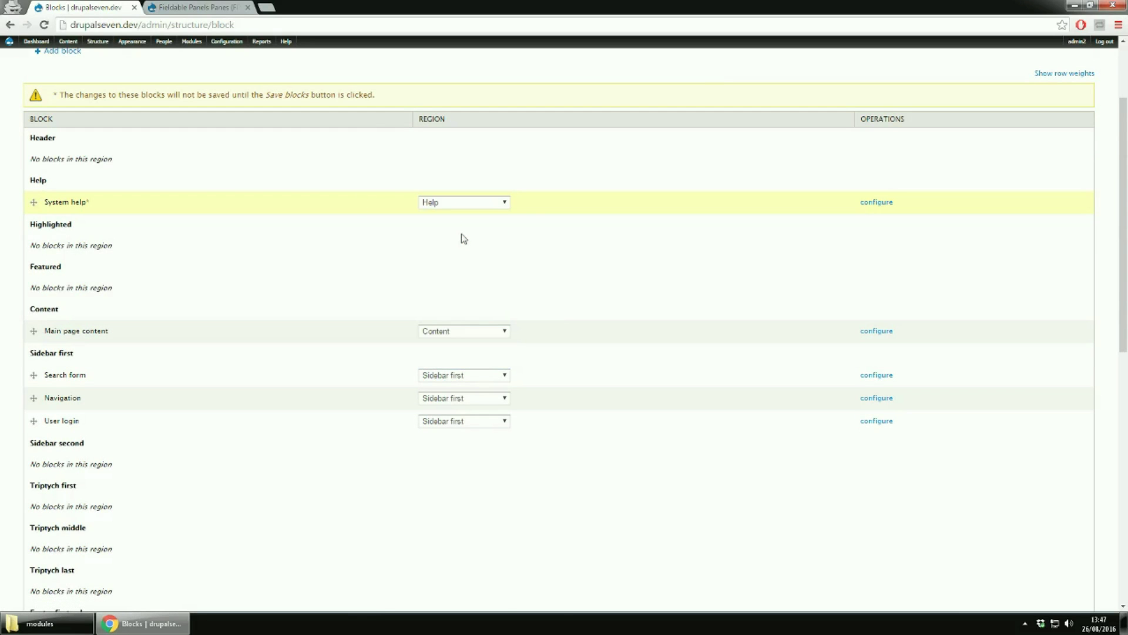
Open the Main page content block's configuration in a new tab and switch to it
{"action": "scroll", "coordinate": [271, 416], "scroll_direction": "down", "scroll_amount": 1}
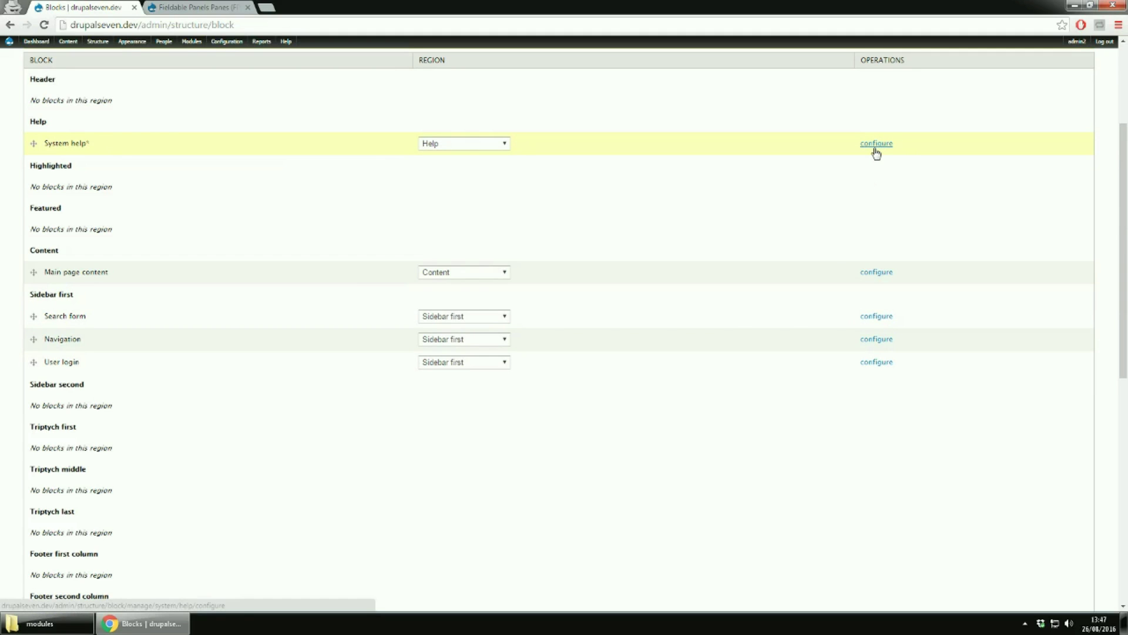
{"action": "middle_click", "coordinate": [876, 275]}
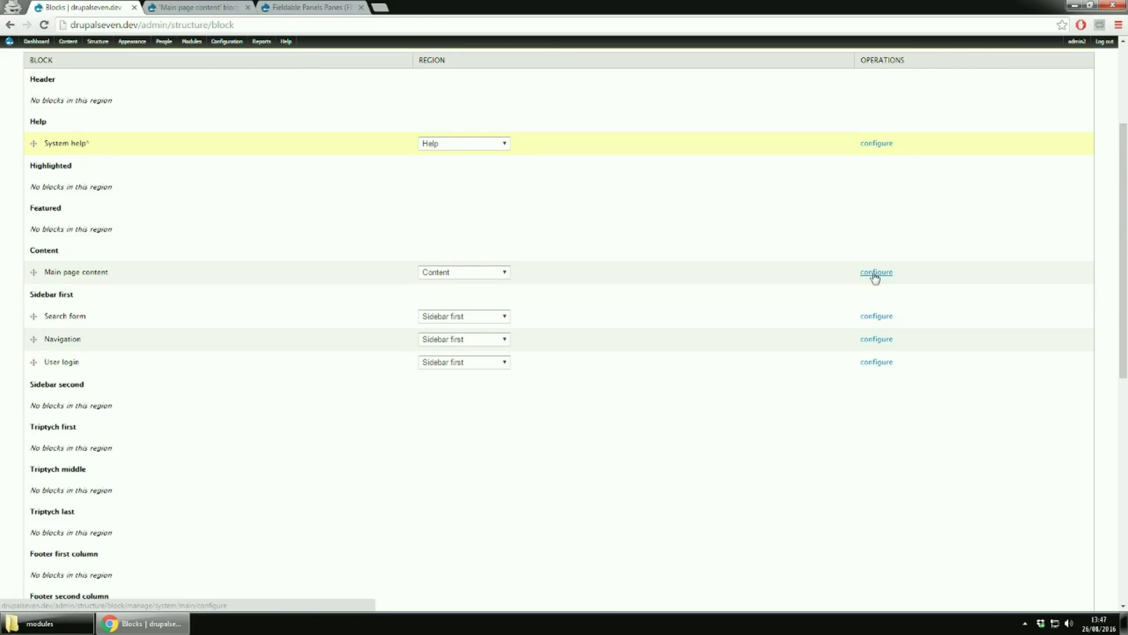
{"action": "left_click", "coordinate": [197, 7]}
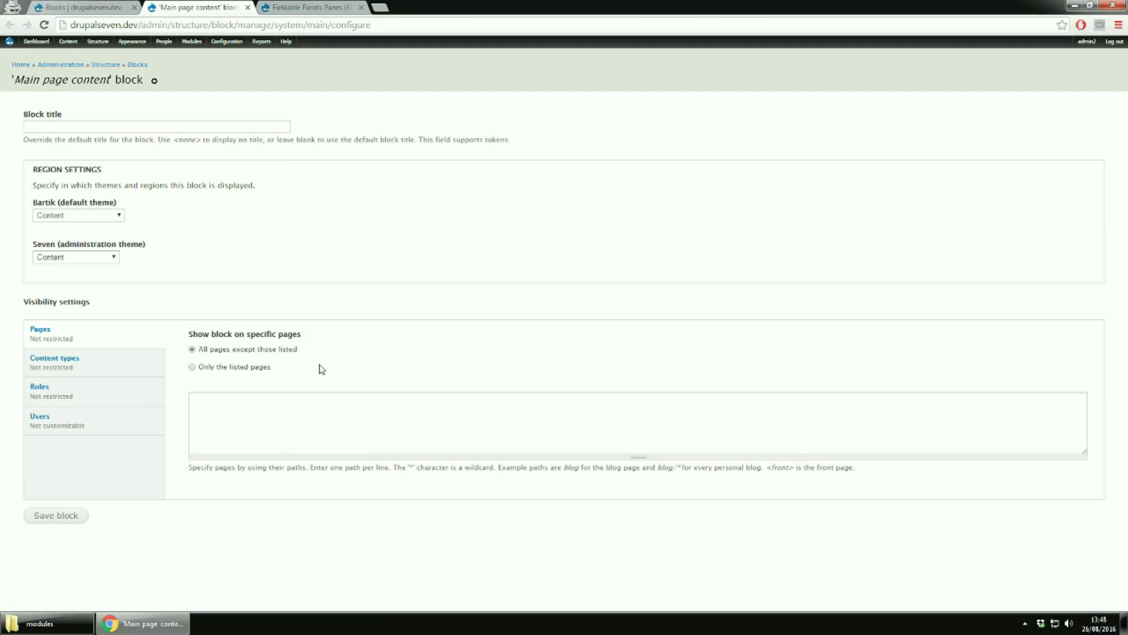
Review the Content types, Roles and Users visibility settings of the Main page content block
{"action": "left_click", "coordinate": [93, 376]}
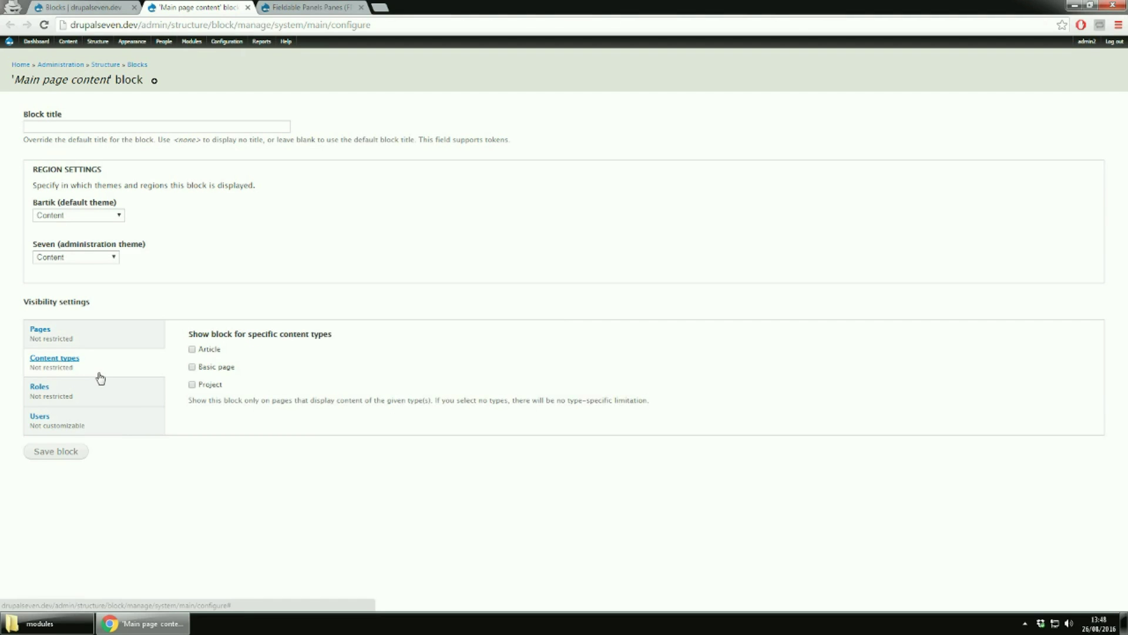
{"action": "left_click", "coordinate": [123, 393]}
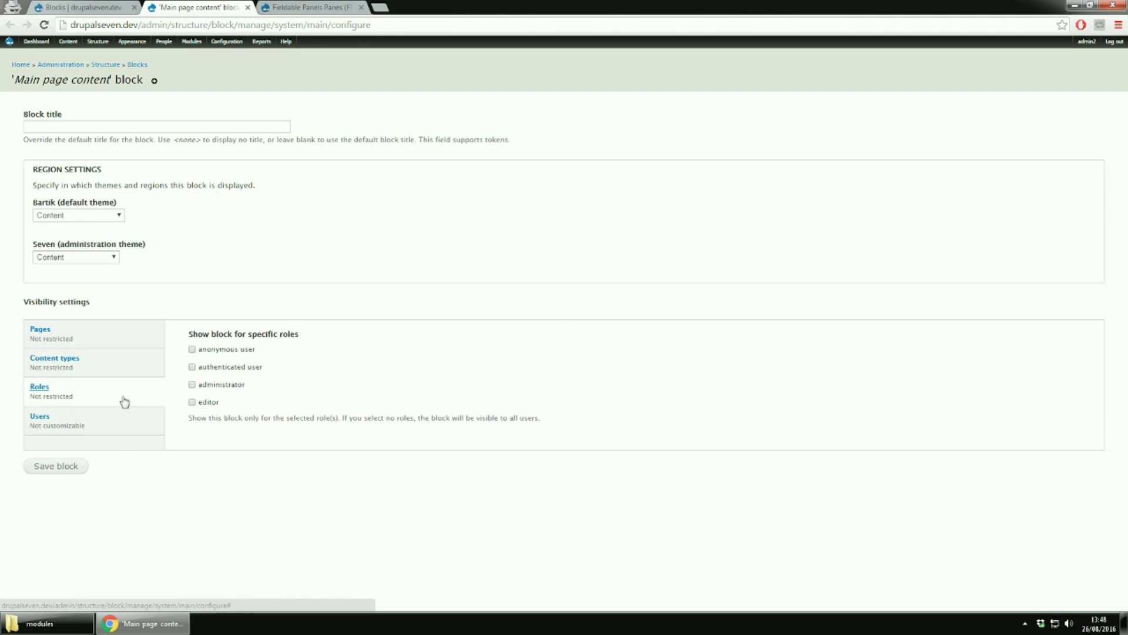
{"action": "left_click", "coordinate": [131, 424]}
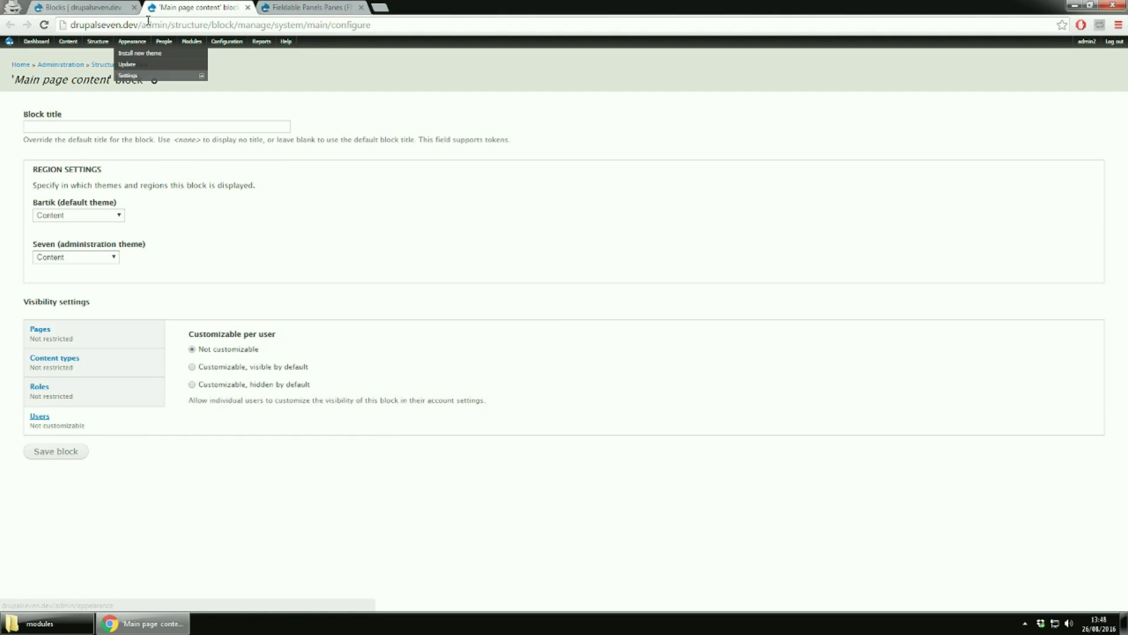
Return to the Blocks list and scroll down to the Disabled blocks section
{"action": "left_click", "coordinate": [109, 8]}
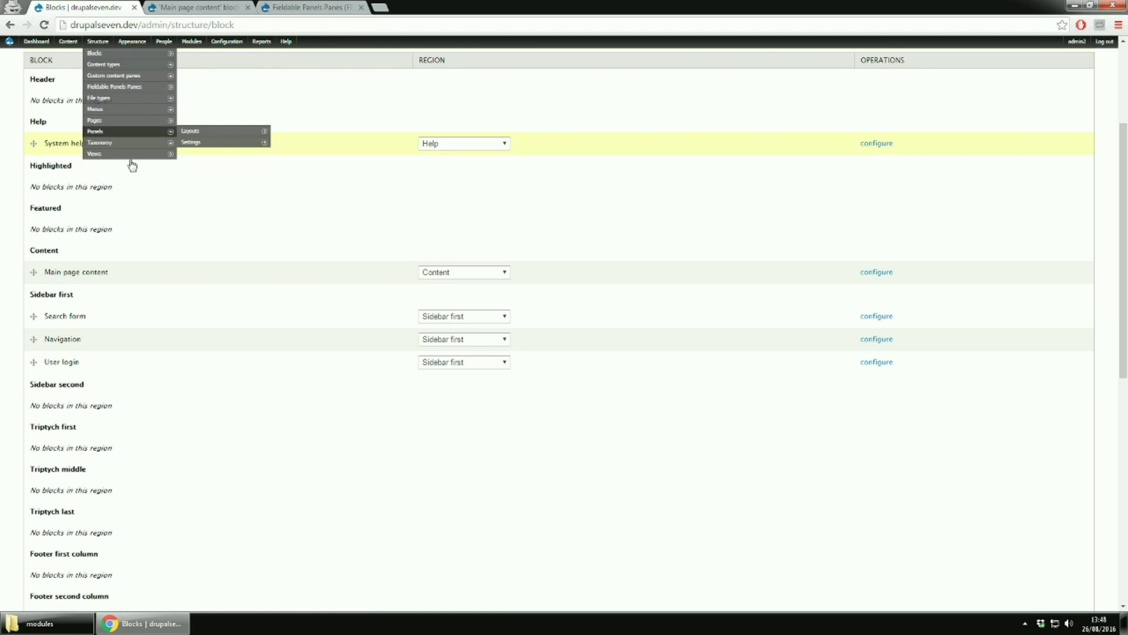
{"action": "scroll", "coordinate": [304, 171], "scroll_direction": "down", "scroll_amount": 3}
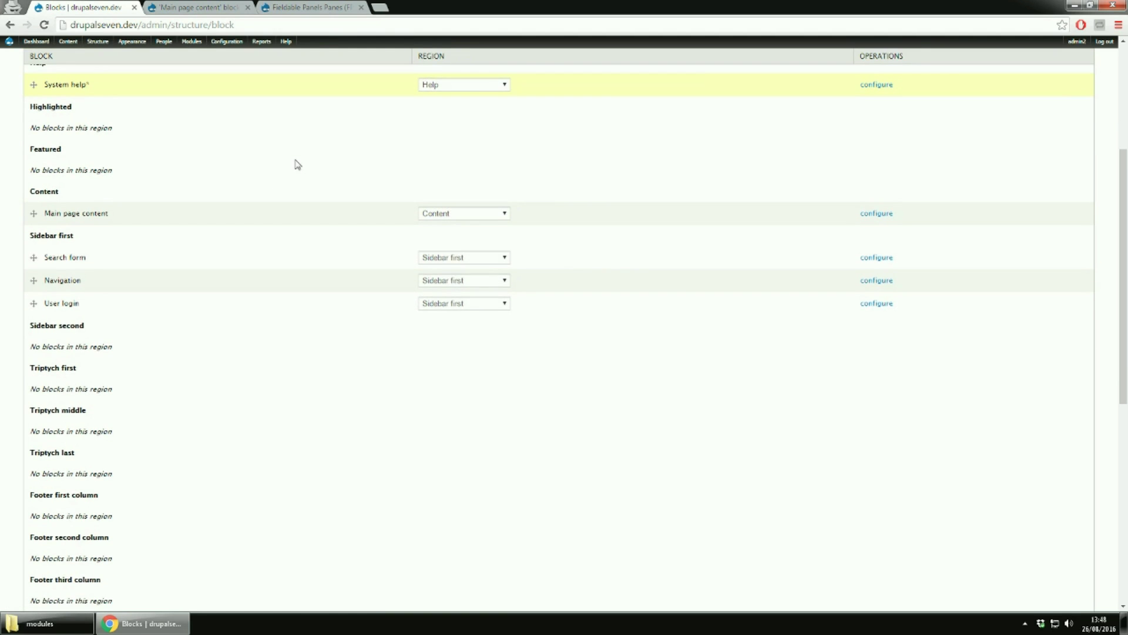
{"action": "scroll", "coordinate": [298, 164], "scroll_direction": "down", "scroll_amount": 5}
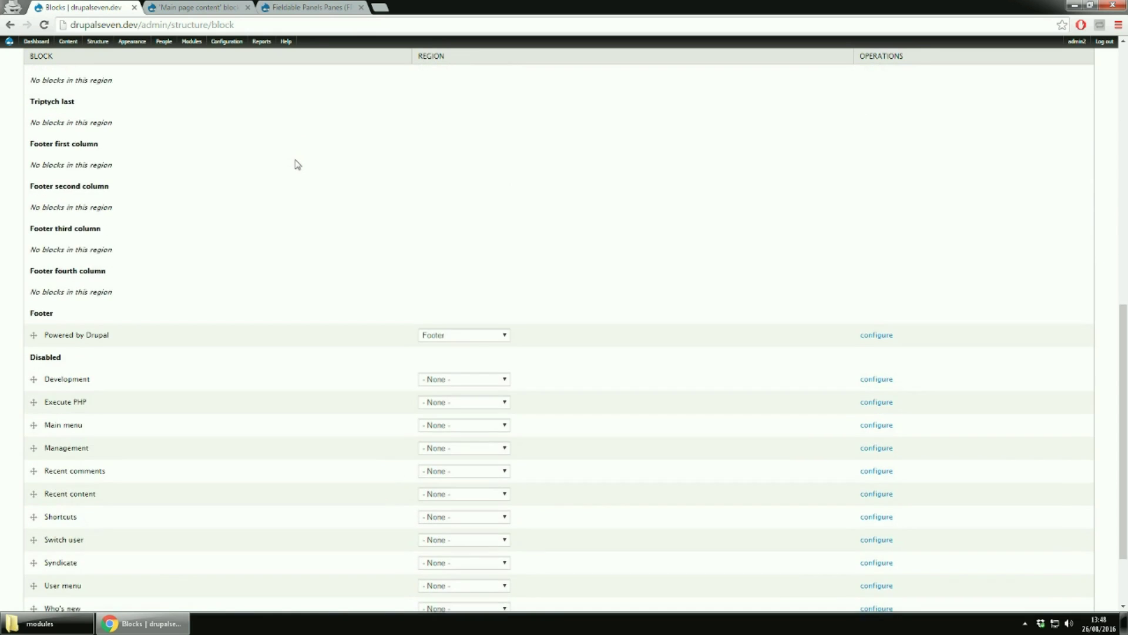
{"action": "scroll", "coordinate": [297, 164], "scroll_direction": "down", "scroll_amount": 1}
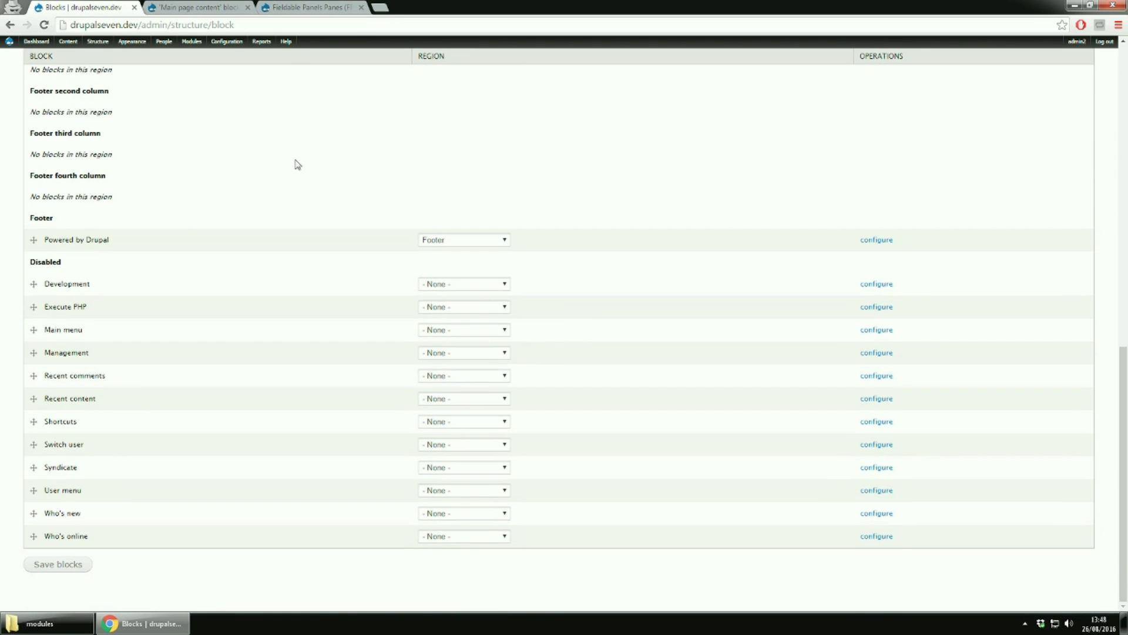
{"action": "left_click_drag", "start_coordinate": [27, 264], "coordinate": [70, 264]}
Open the Add block form in a new tab from Structure > Blocks
{"action": "mouse_move", "coordinate": [96, 41]}
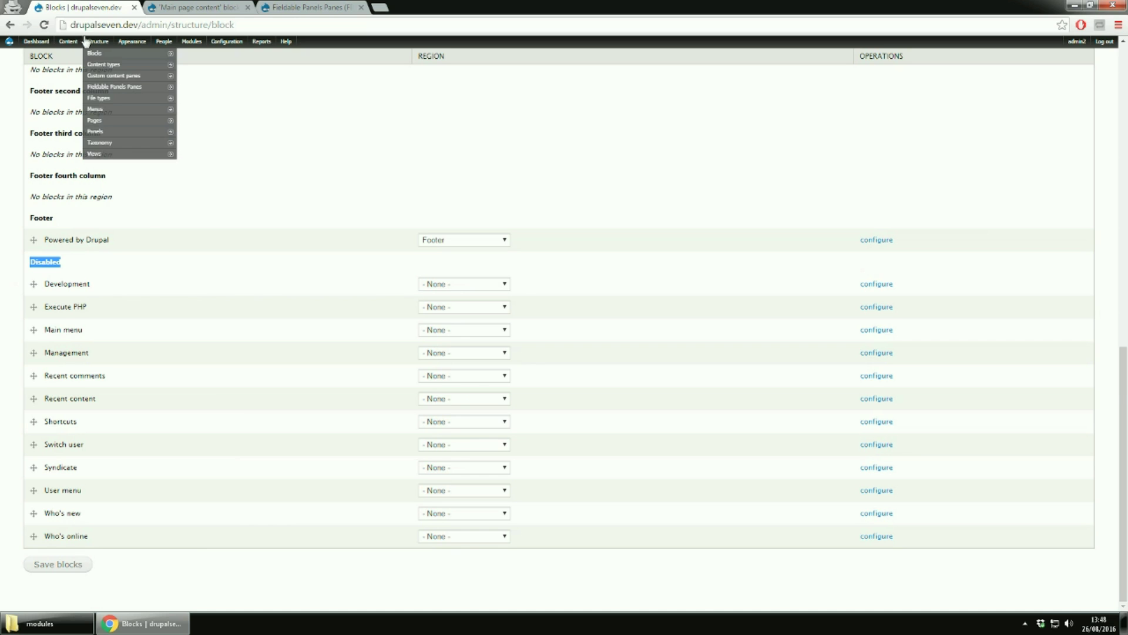
{"action": "mouse_move", "coordinate": [119, 57]}
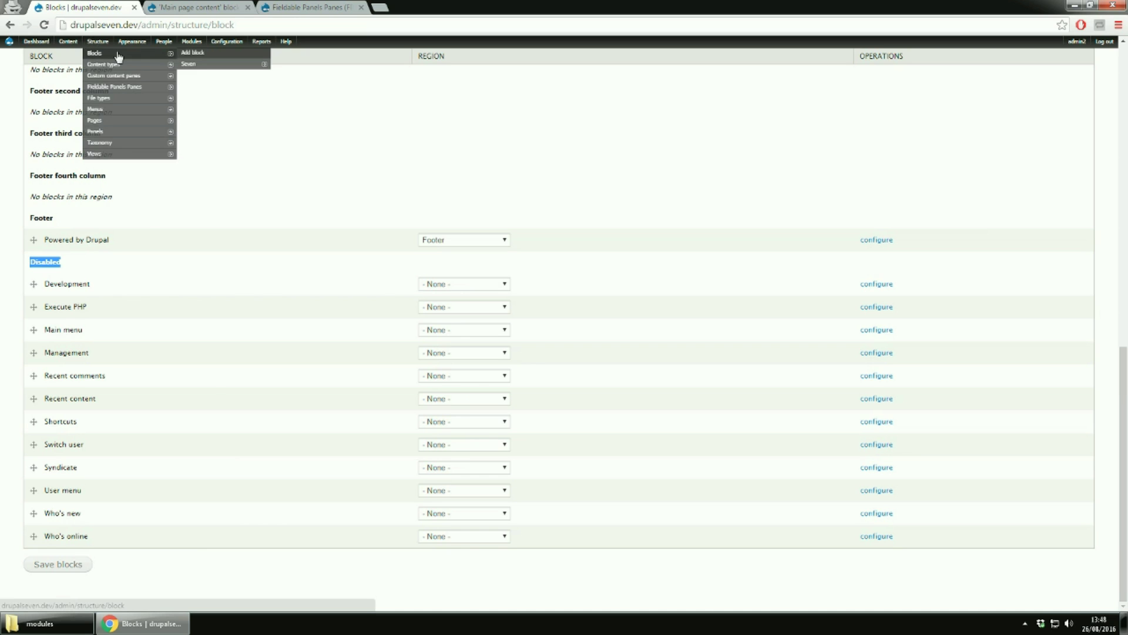
{"action": "right_click", "coordinate": [204, 57]}
{"action": "left_click", "coordinate": [253, 55]}
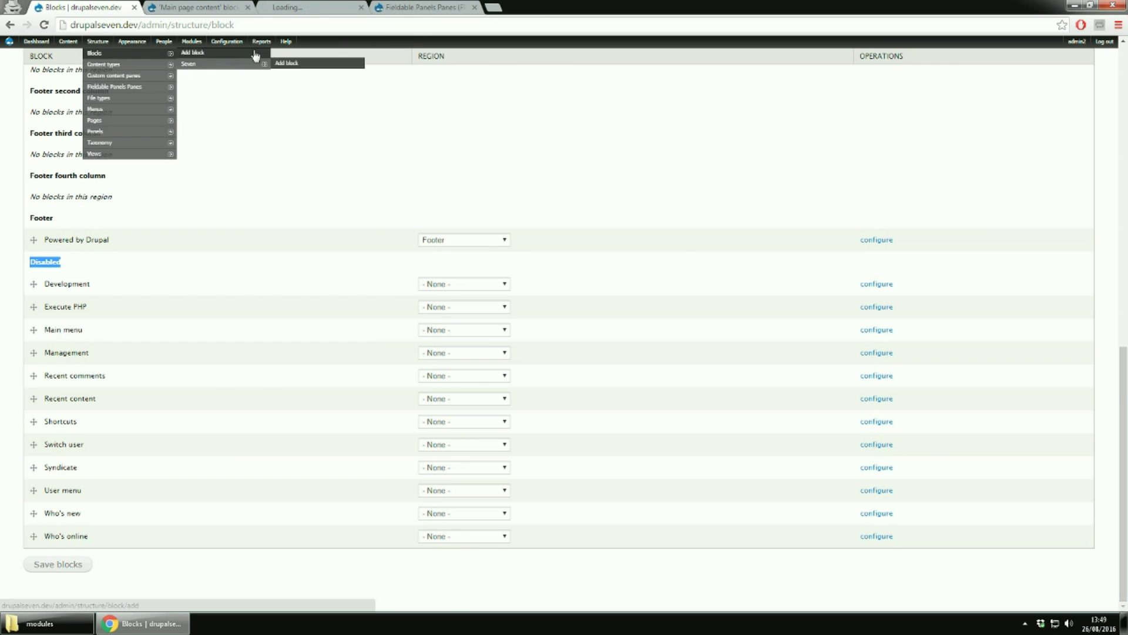
Look over the Add block form's Block title and Block description fields
{"action": "left_click", "coordinate": [316, 12]}
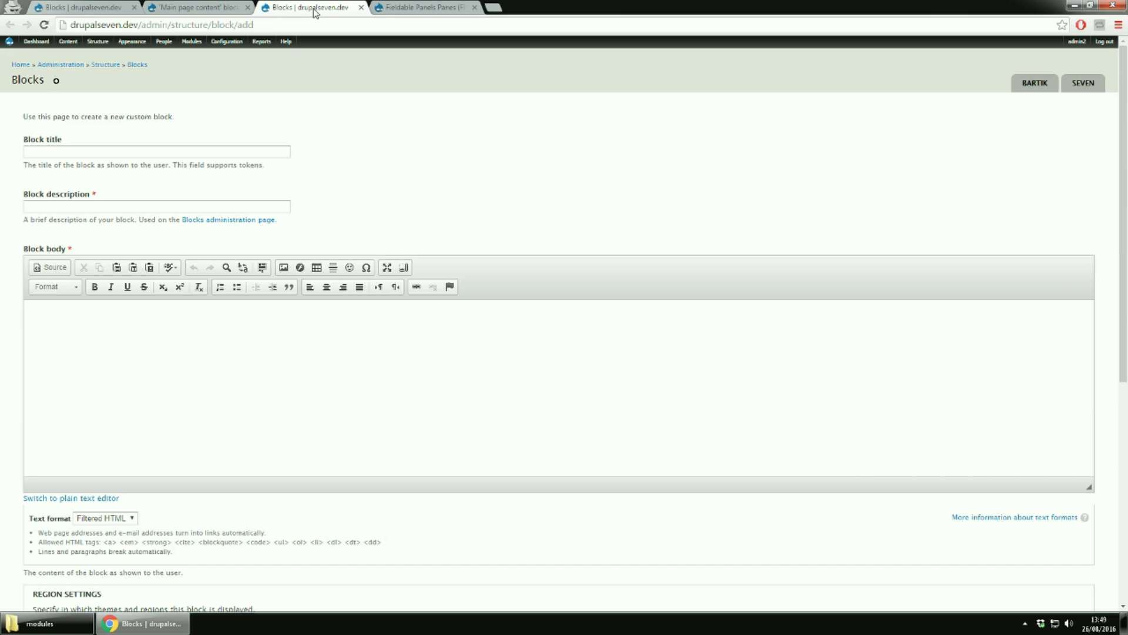
{"action": "left_click", "coordinate": [134, 151]}
{"action": "left_click", "coordinate": [65, 211]}
{"action": "scroll", "coordinate": [120, 265], "scroll_direction": "down", "scroll_amount": 2}
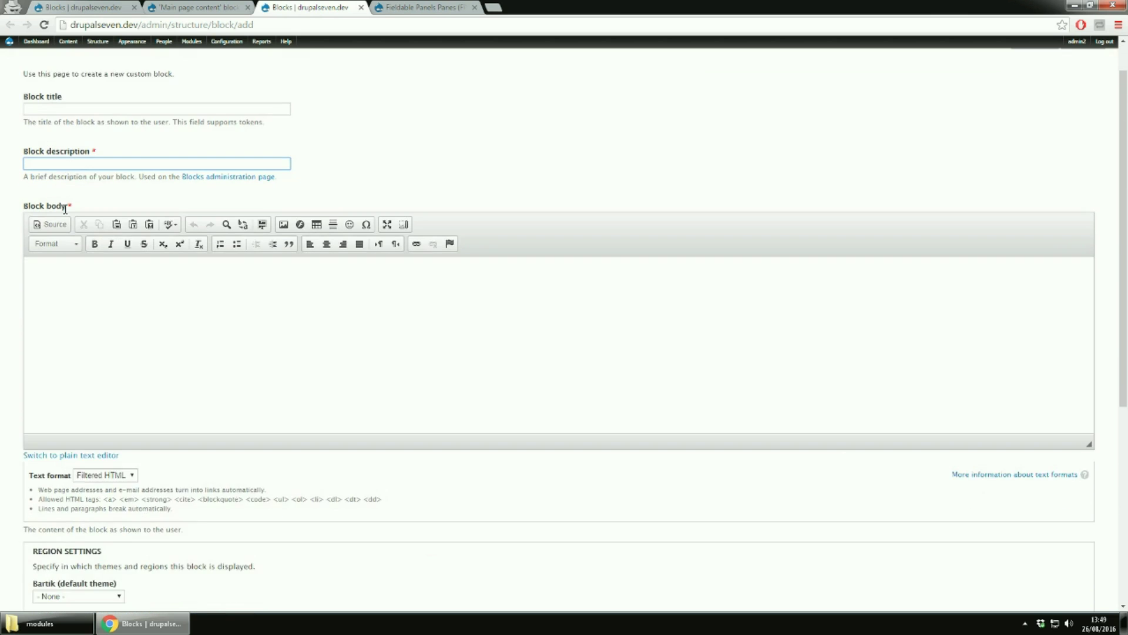
{"action": "scroll", "coordinate": [124, 266], "scroll_direction": "down", "scroll_amount": 4}
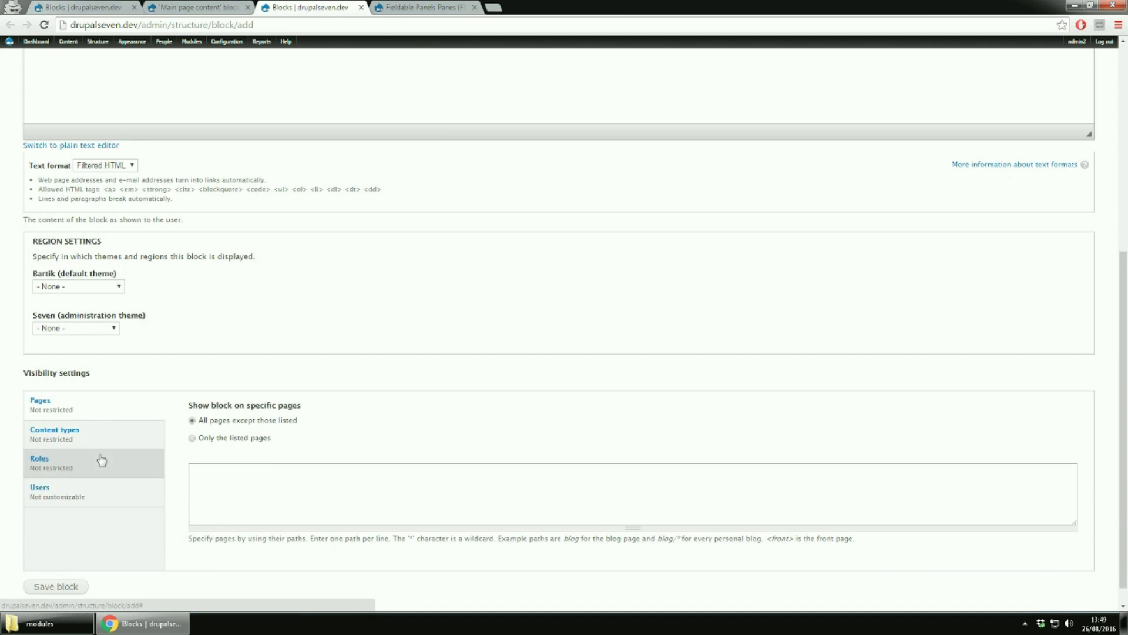
{"action": "scroll", "coordinate": [108, 456], "scroll_direction": "up", "scroll_amount": 2}
{"action": "scroll", "coordinate": [108, 453], "scroll_direction": "up", "scroll_amount": 5}
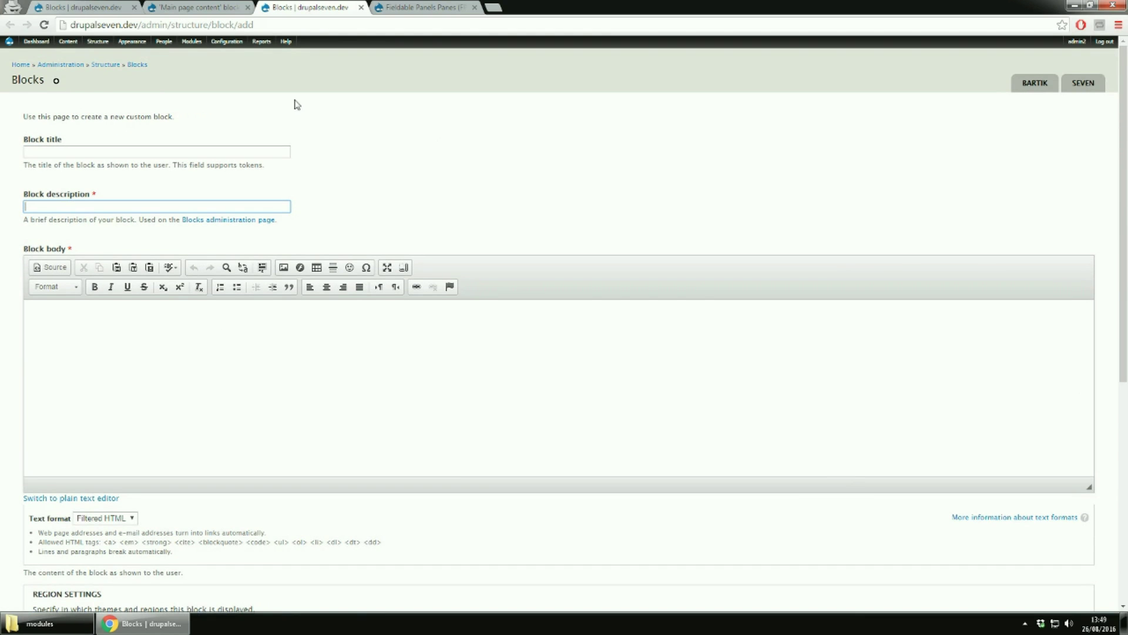
Close the Main page content block tab and look over the content pane form
{"action": "left_click", "coordinate": [196, 7]}
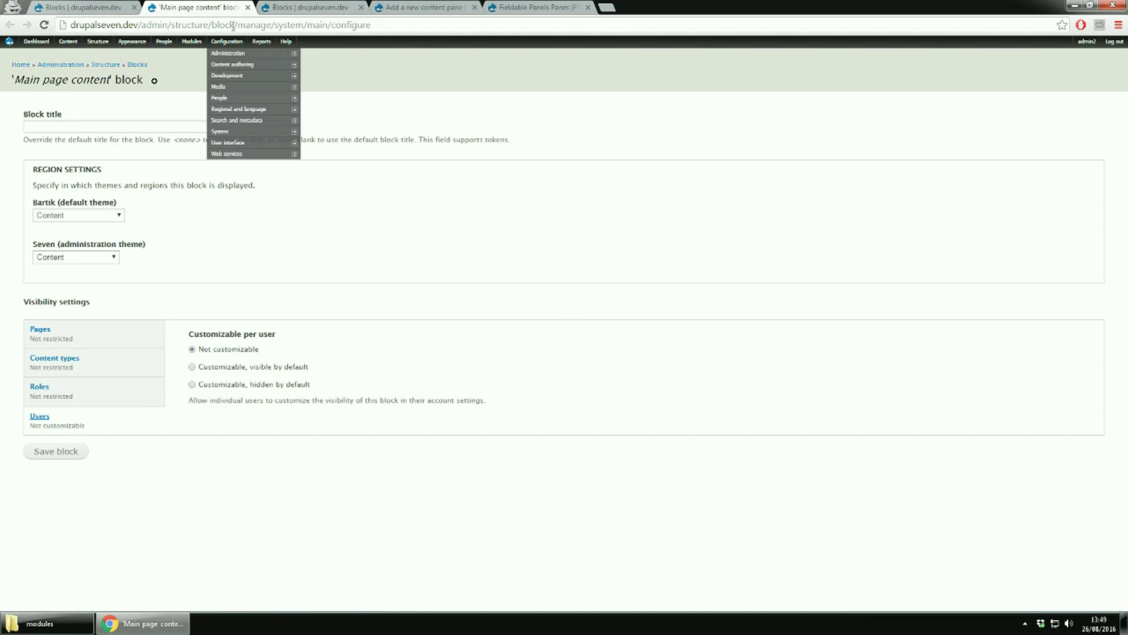
{"action": "left_click", "coordinate": [247, 7]}
{"action": "left_click", "coordinate": [296, 11]}
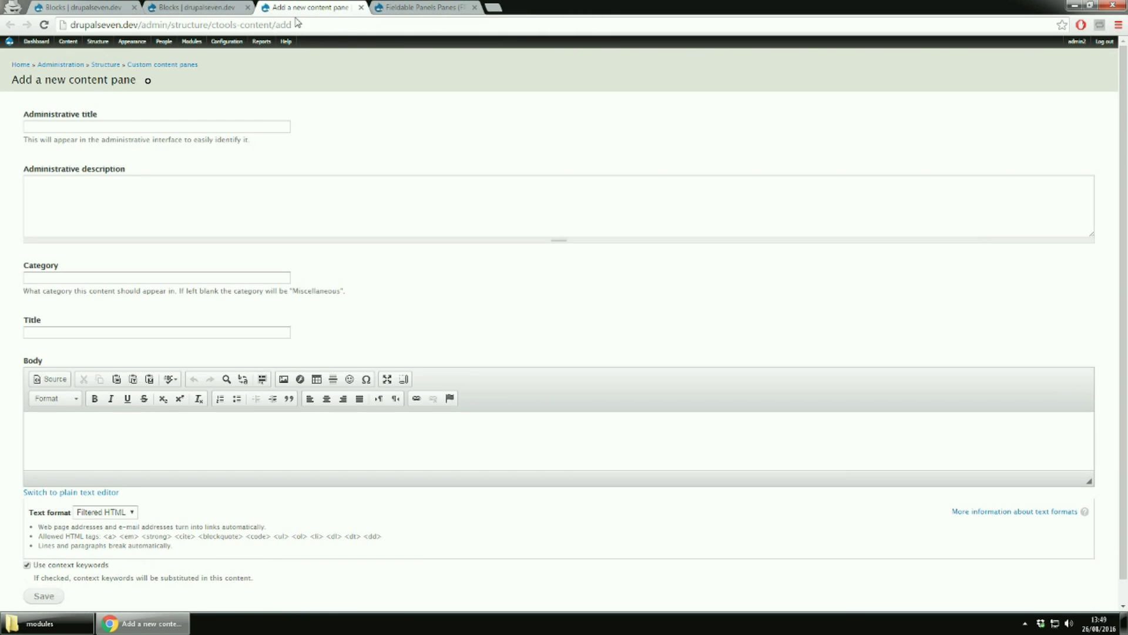
{"action": "scroll", "coordinate": [328, 118], "scroll_direction": "down", "scroll_amount": 1}
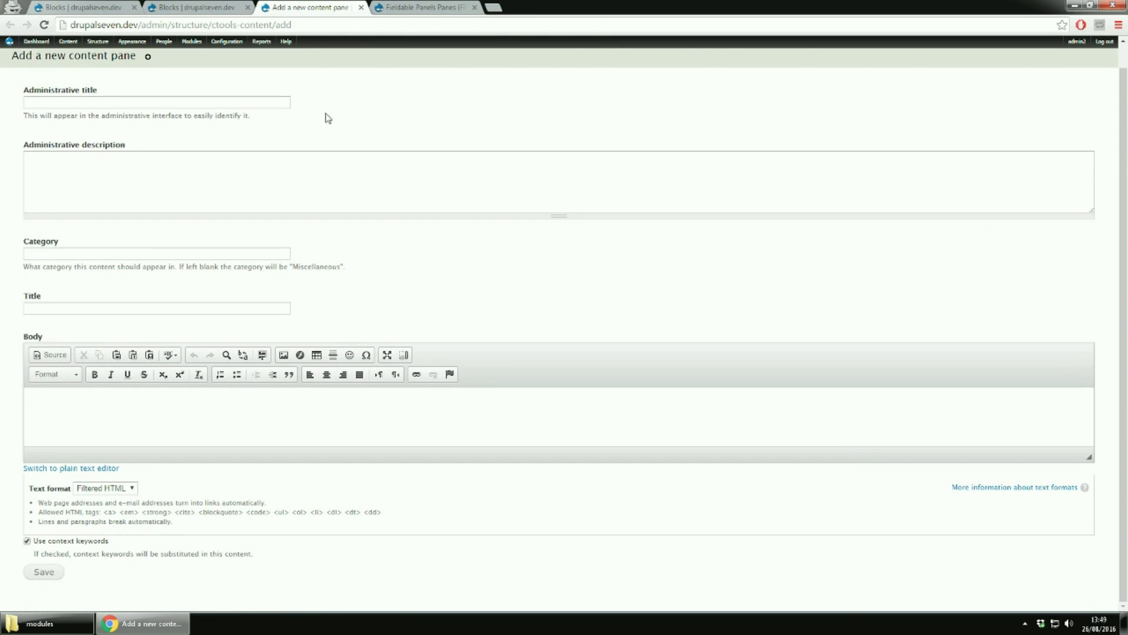
{"action": "scroll", "coordinate": [328, 118], "scroll_direction": "up", "scroll_amount": 1}
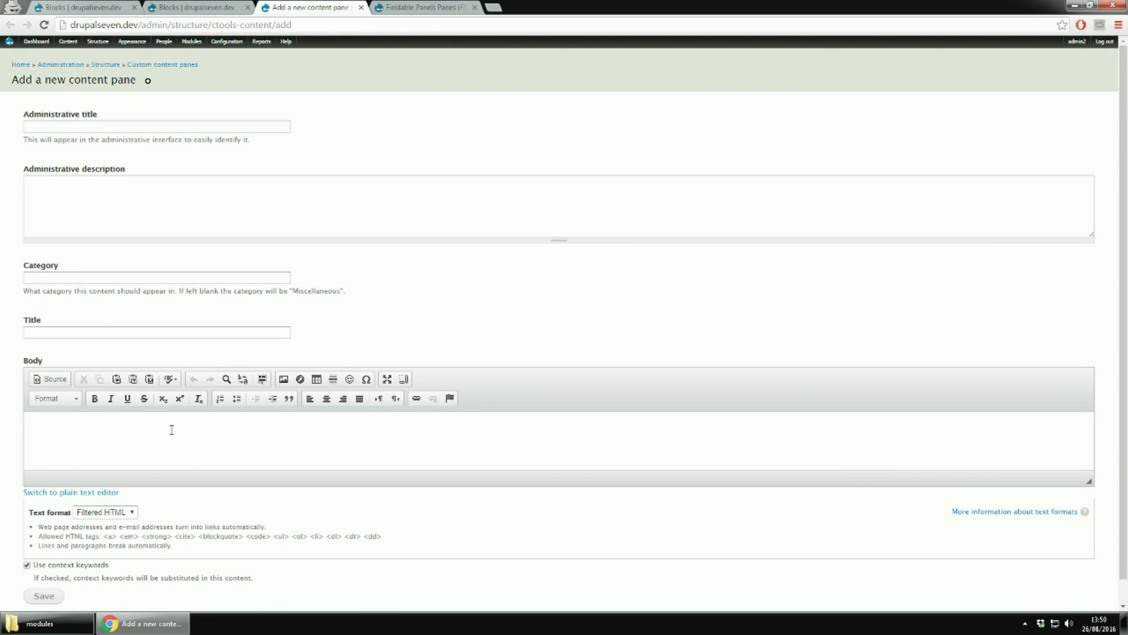
Go back to the Blocks list and open Structure > Fieldable Panels Panes
{"action": "left_click", "coordinate": [209, 8]}
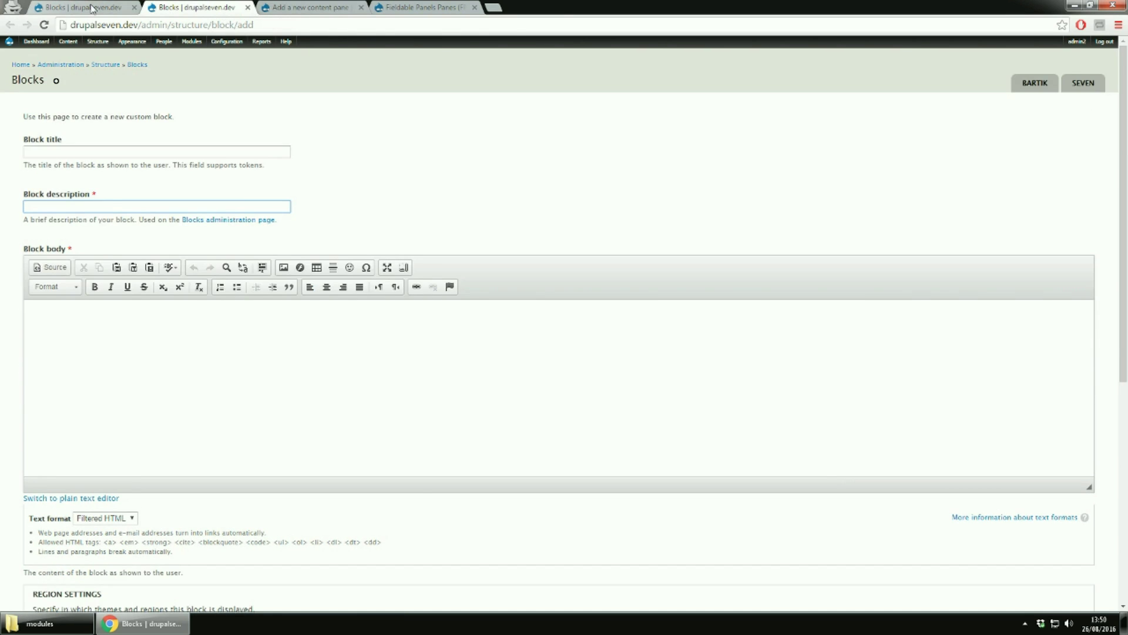
{"action": "left_click", "coordinate": [91, 8]}
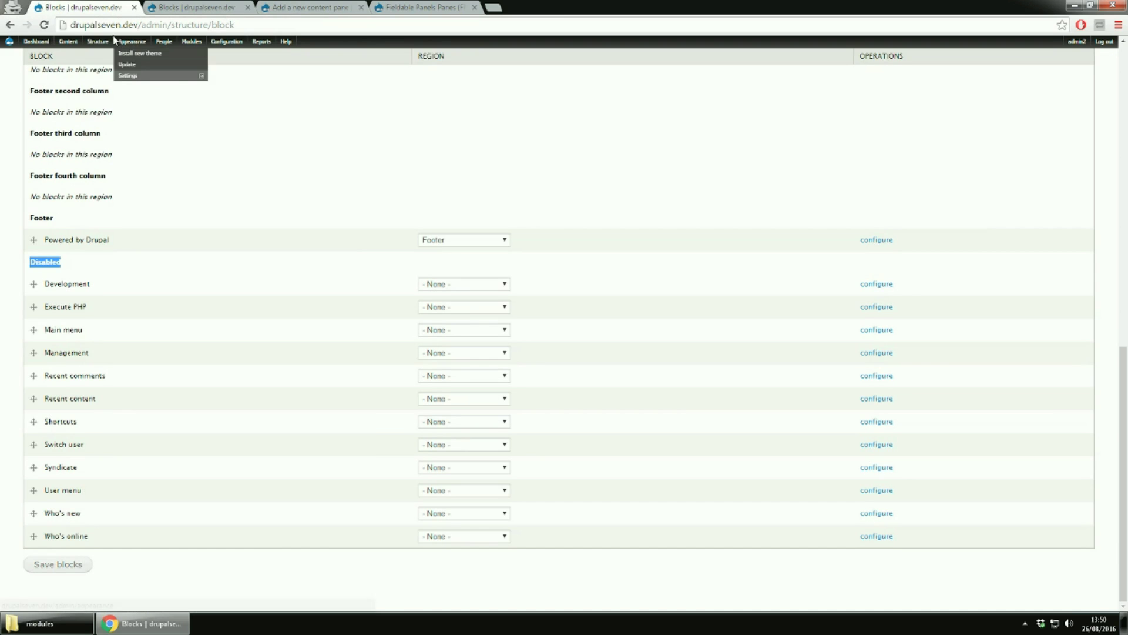
{"action": "mouse_move", "coordinate": [102, 43]}
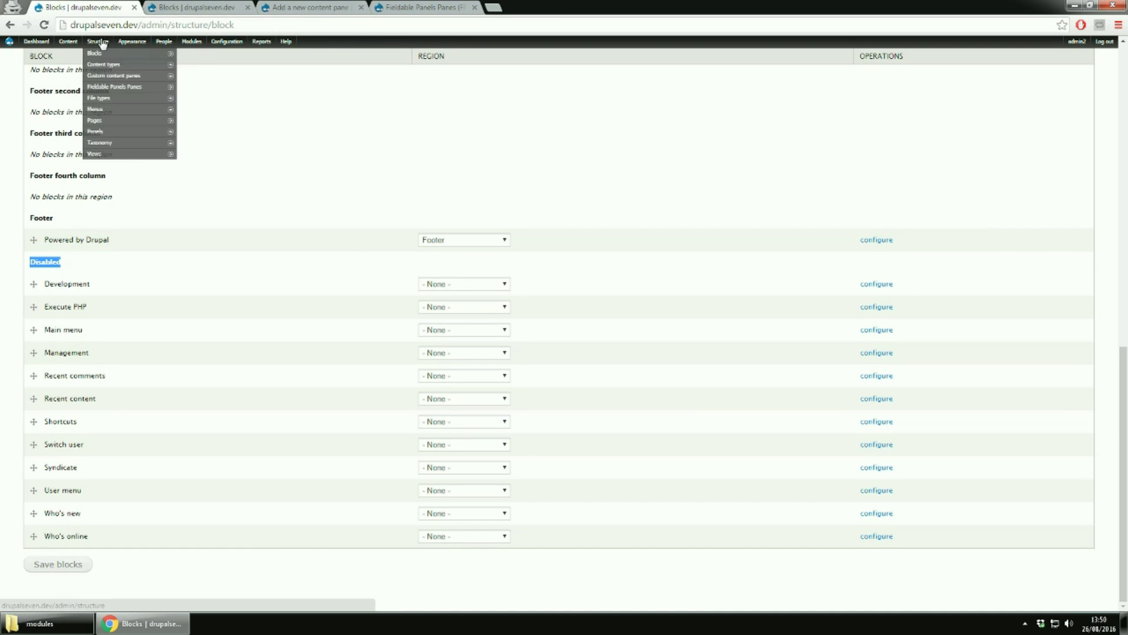
{"action": "left_click", "coordinate": [101, 89]}
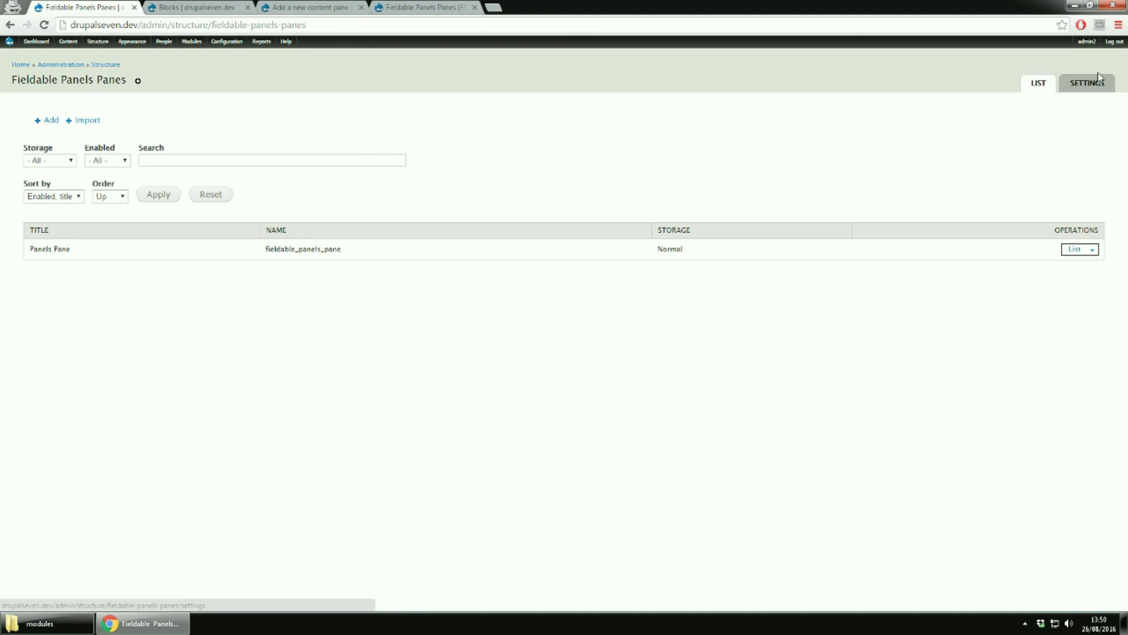
Check the Fieldable Panels Panes settings, return to the list, and show Panels Pane's operations
{"action": "left_click", "coordinate": [1092, 88]}
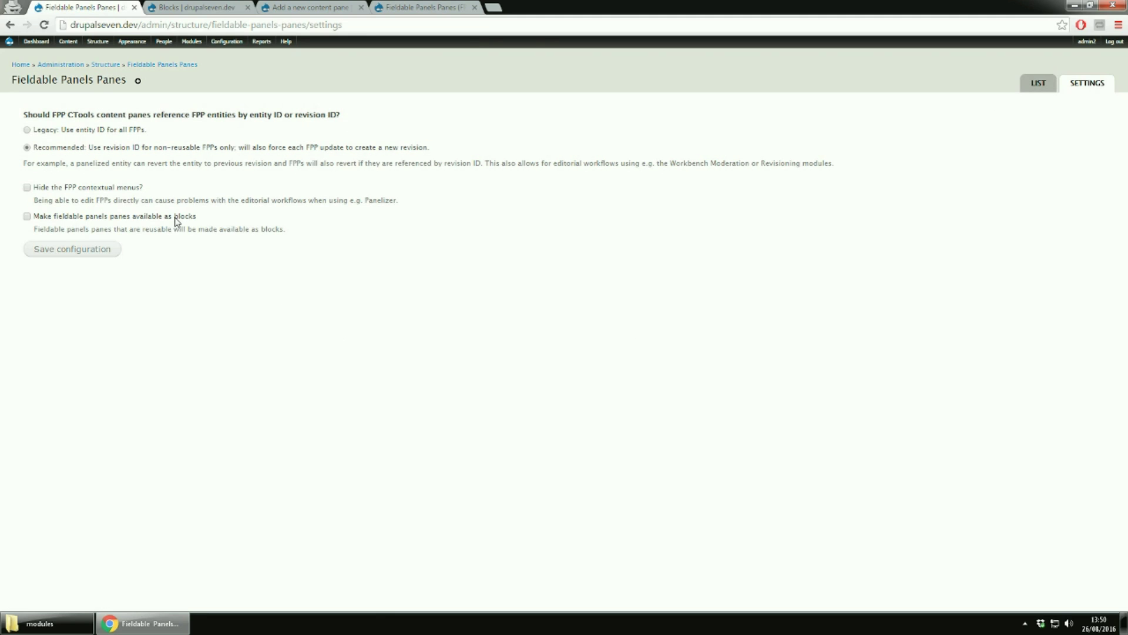
{"action": "left_click", "coordinate": [1034, 88]}
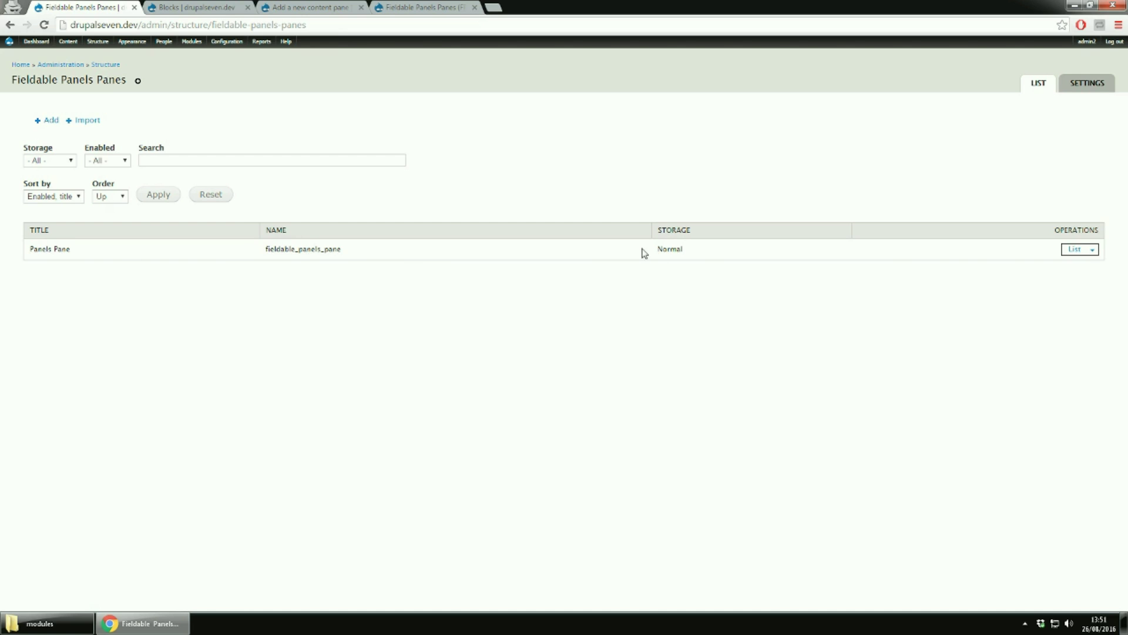
{"action": "left_click", "coordinate": [1093, 253]}
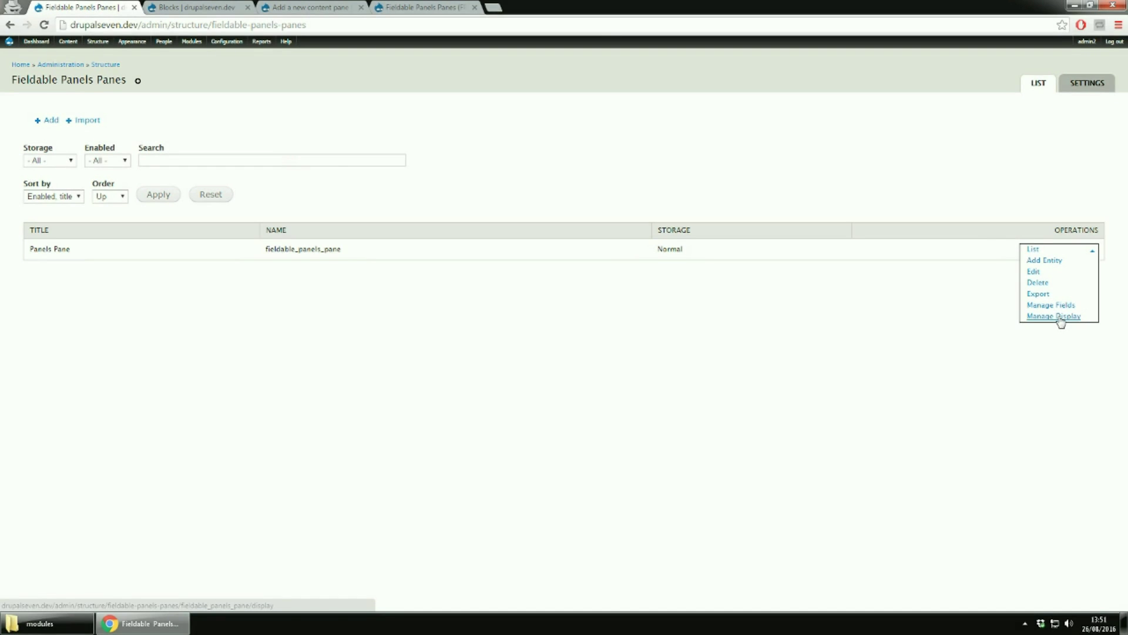
Look over the Panels Pane type's edit page, its entity list and the new-pane reusability options
{"action": "left_click", "coordinate": [1033, 272]}
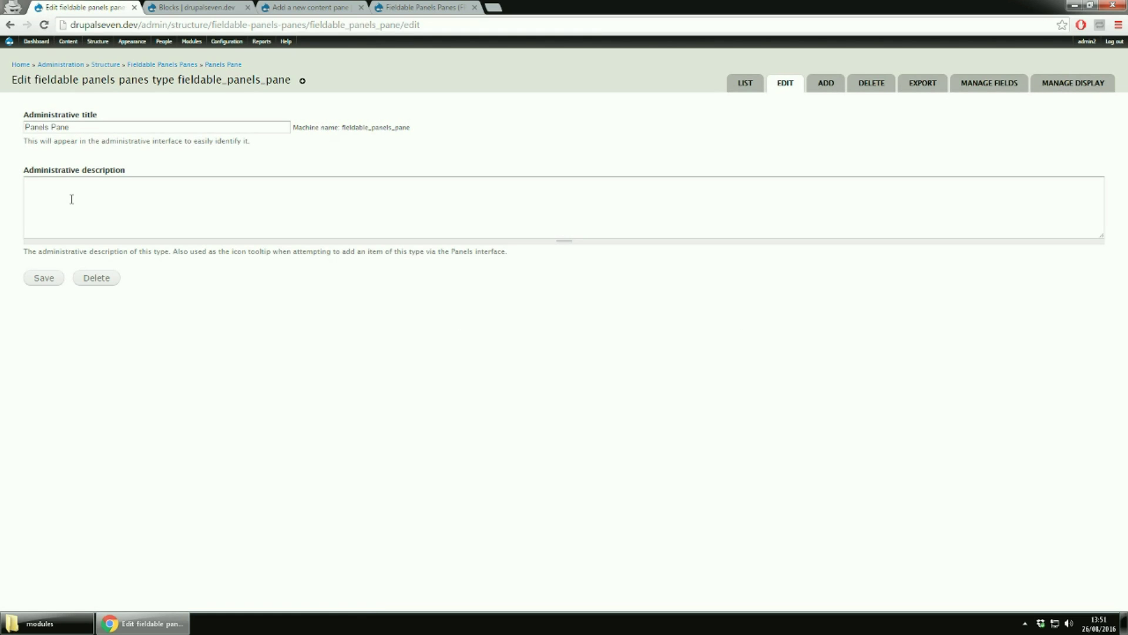
{"action": "left_click", "coordinate": [746, 84]}
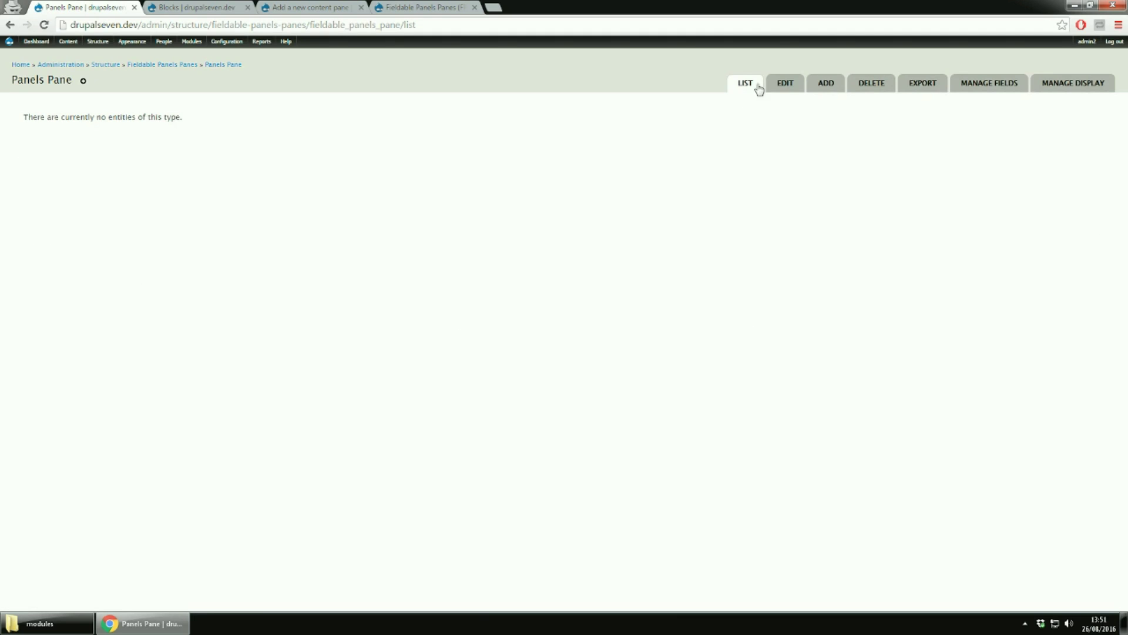
{"action": "left_click", "coordinate": [828, 85]}
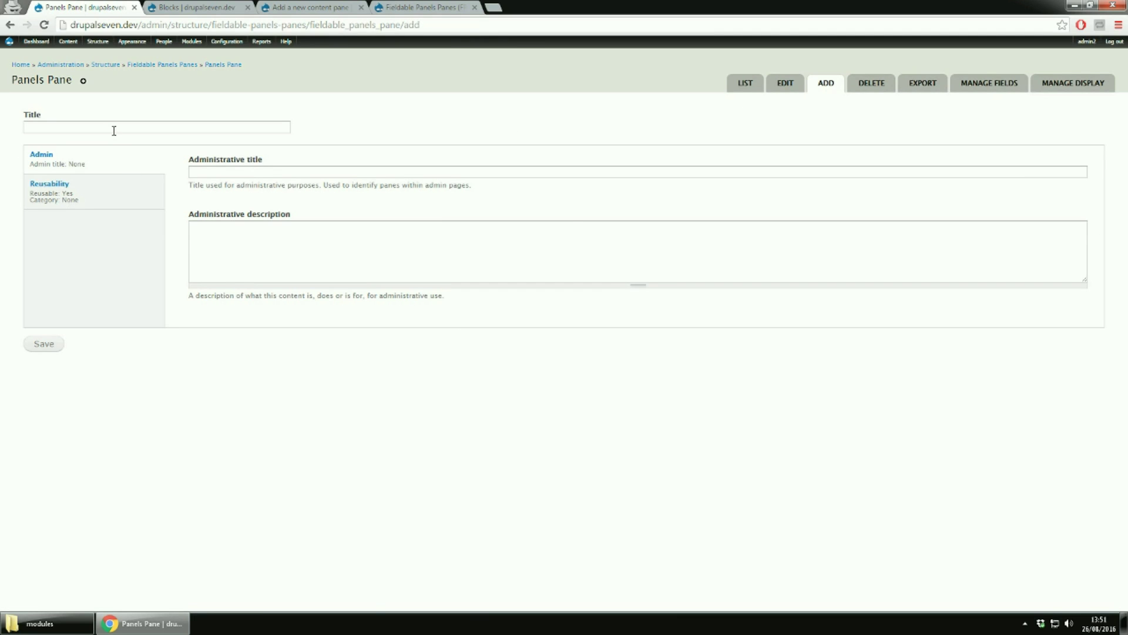
{"action": "left_click", "coordinate": [125, 193]}
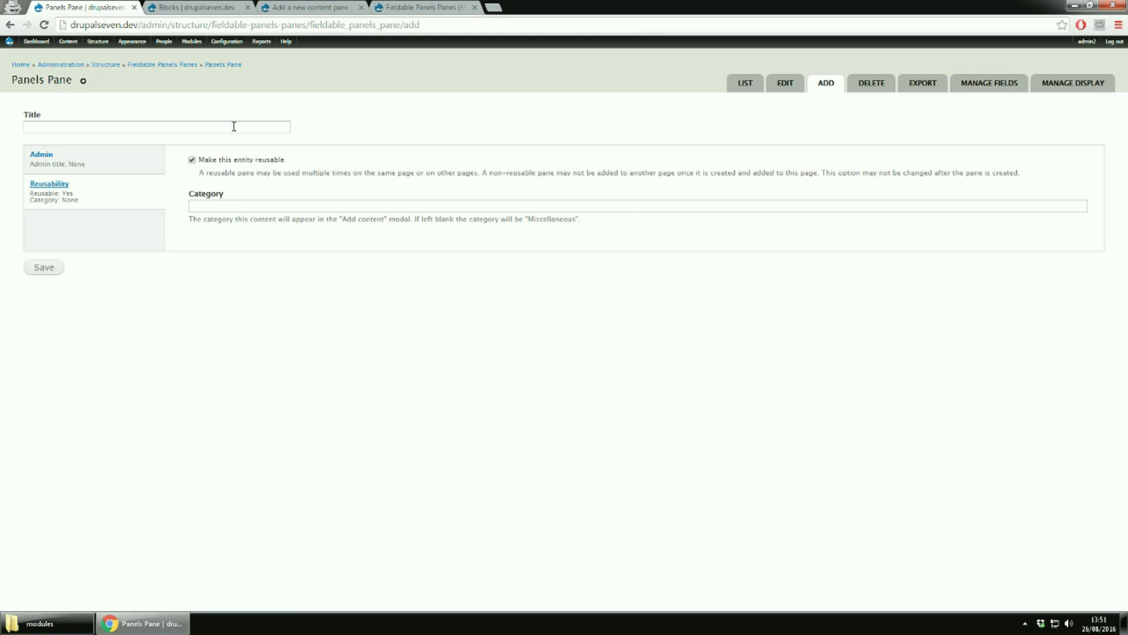
View the pane type's delete confirmation and export code, enlarging the export box to show all lines
{"action": "left_click", "coordinate": [862, 95]}
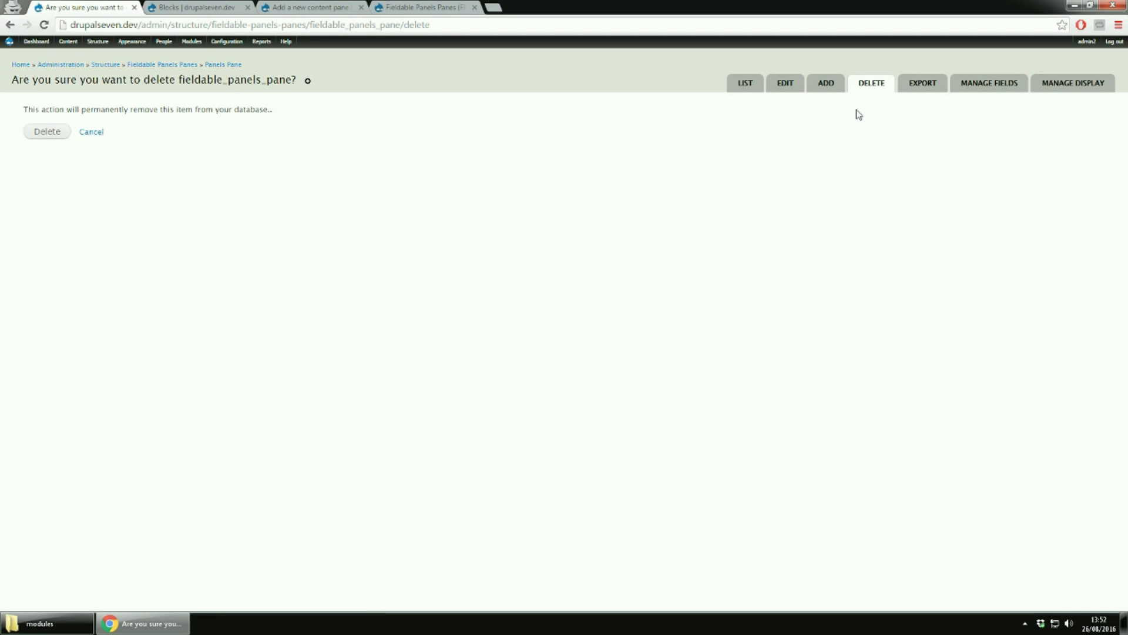
{"action": "left_click", "coordinate": [920, 88]}
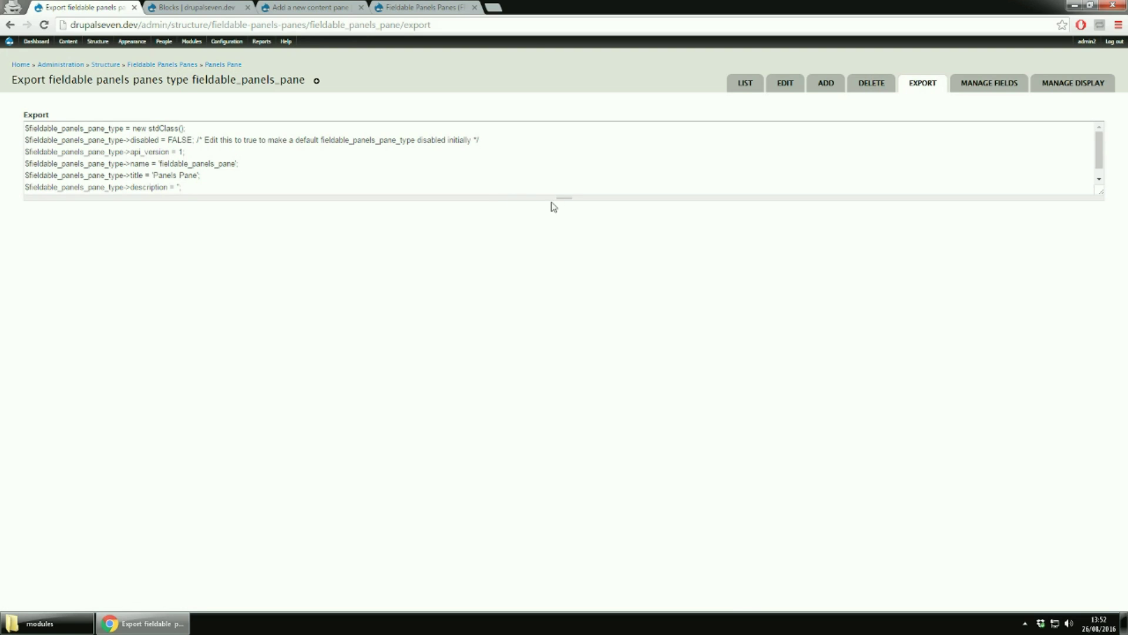
{"action": "left_click_drag", "start_coordinate": [564, 197], "coordinate": [558, 385]}
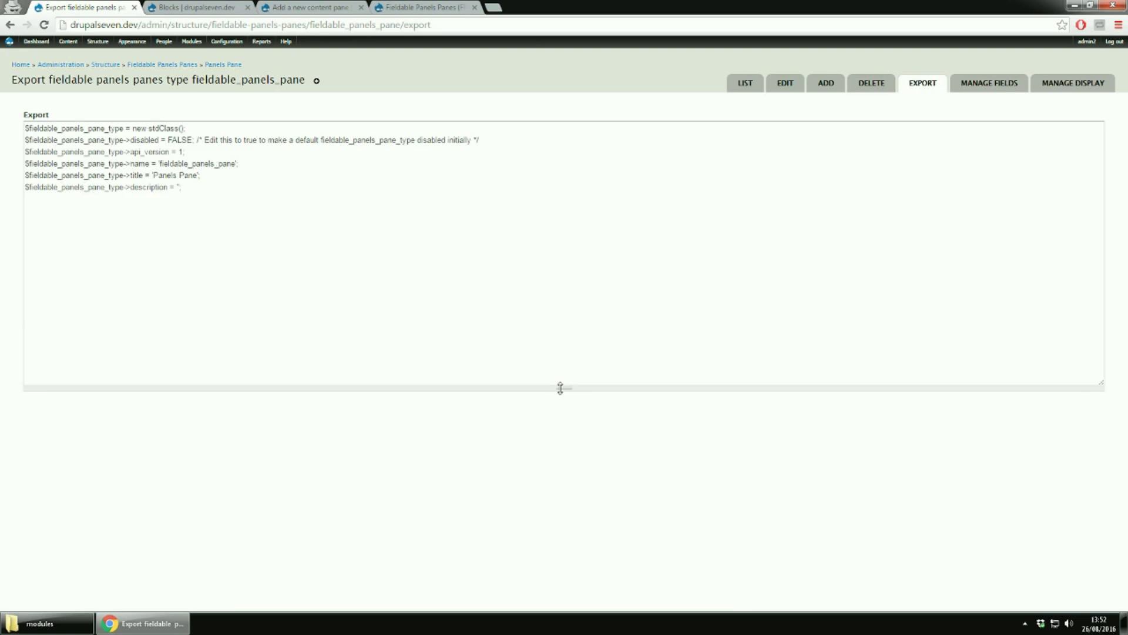
{"action": "left_click", "coordinate": [1007, 86]}
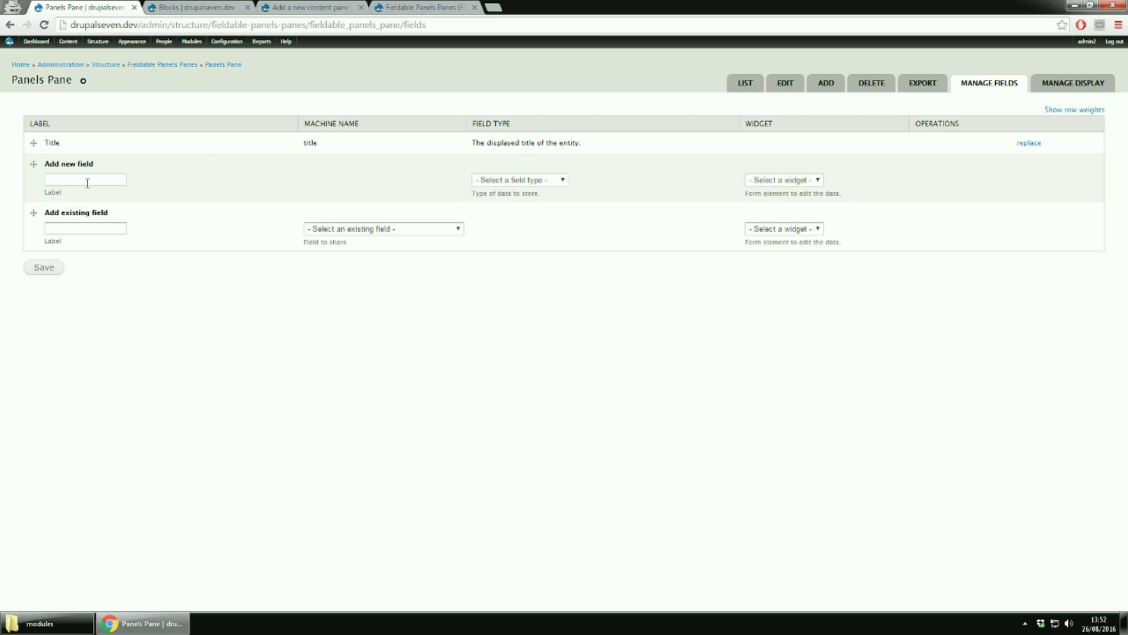
Reuse the existing field_image as Main Image on the Panels Pane type and submit its field settings
{"action": "left_click", "coordinate": [444, 230]}
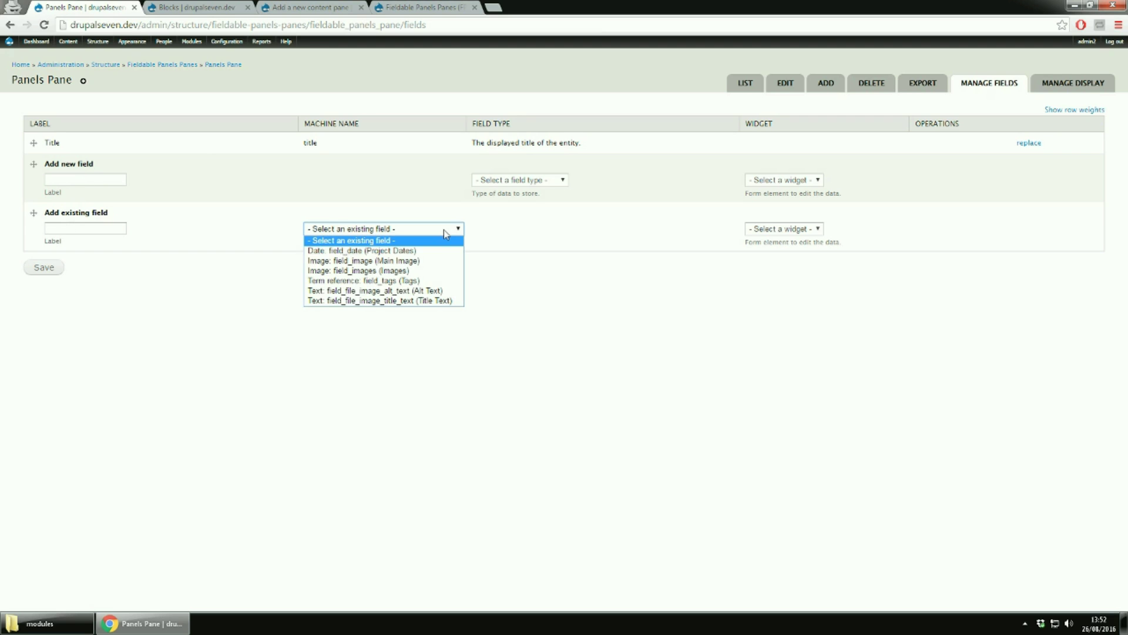
{"action": "left_click", "coordinate": [436, 261]}
{"action": "left_click", "coordinate": [41, 268]}
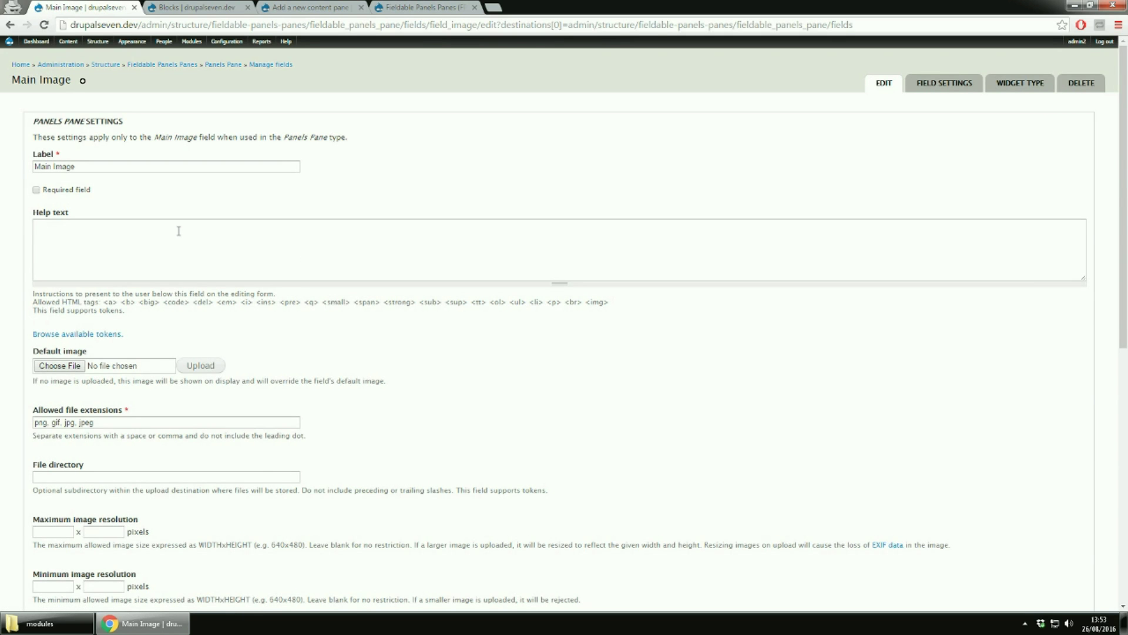
{"action": "scroll", "coordinate": [179, 231], "scroll_direction": "down", "scroll_amount": 6}
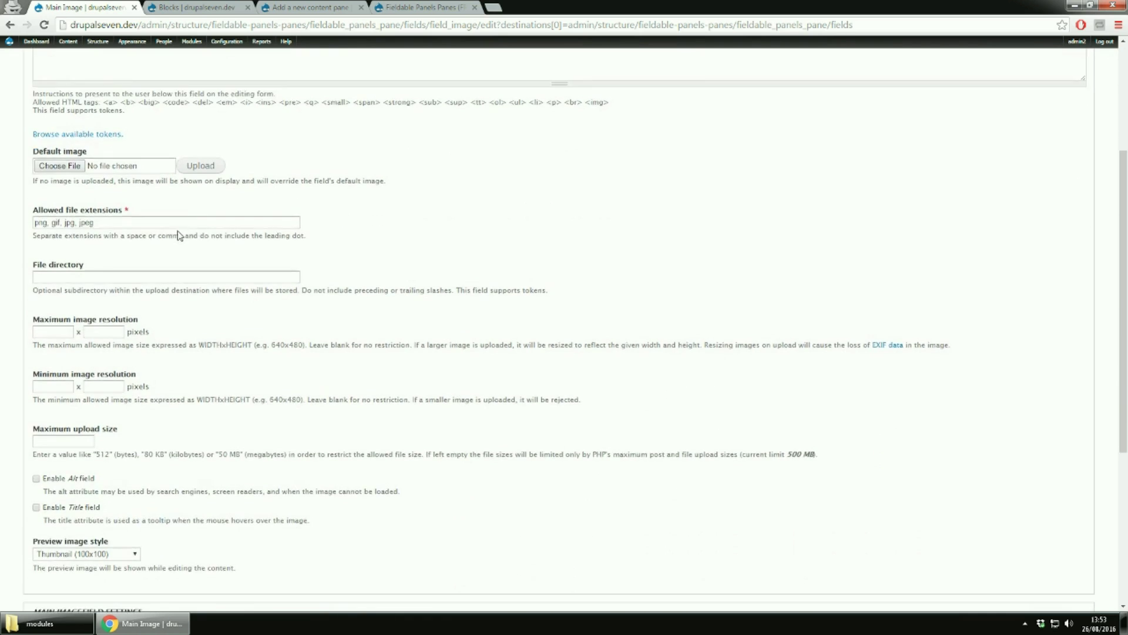
{"action": "scroll", "coordinate": [179, 235], "scroll_direction": "down", "scroll_amount": 2}
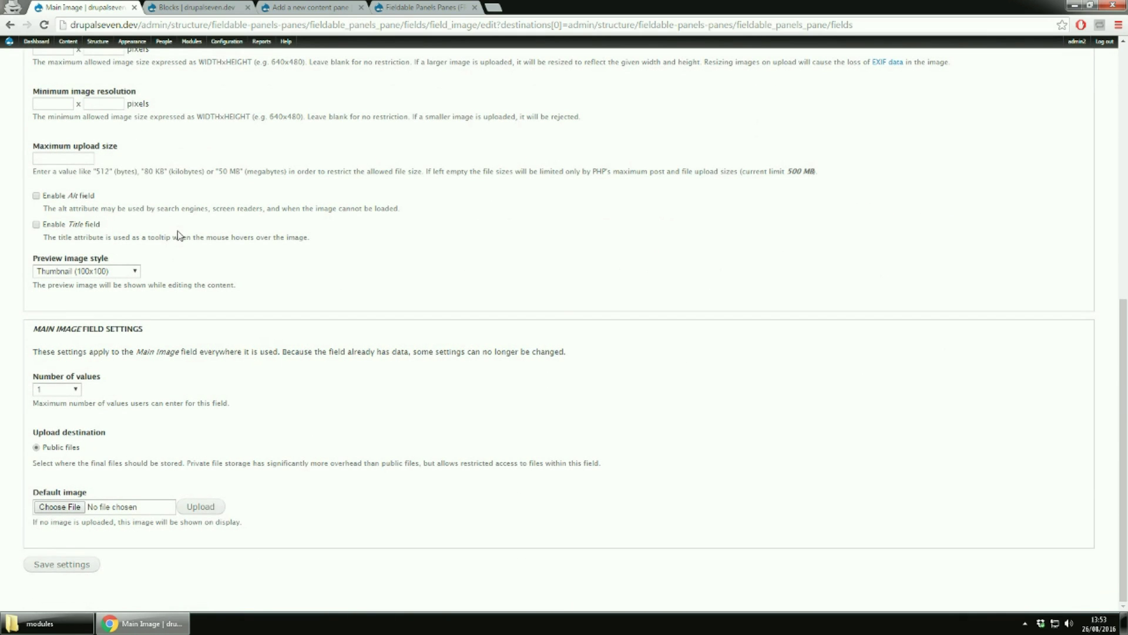
{"action": "left_click", "coordinate": [88, 565]}
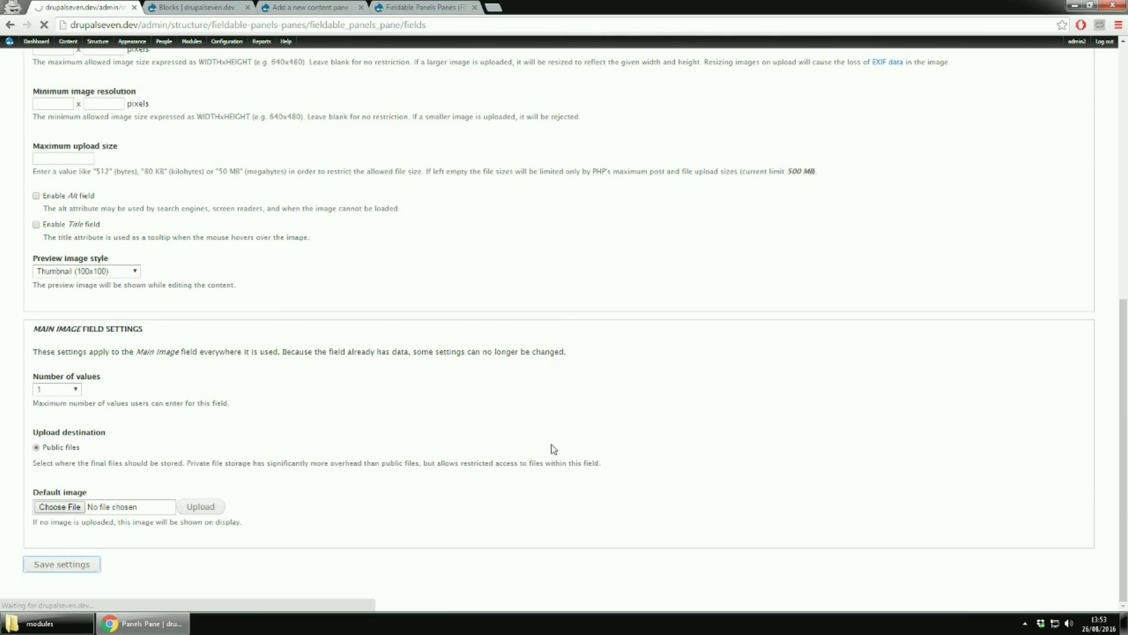
Reuse the existing field_tags term-reference field as Tags on the pane type and save its settings
{"action": "left_click", "coordinate": [388, 290]}
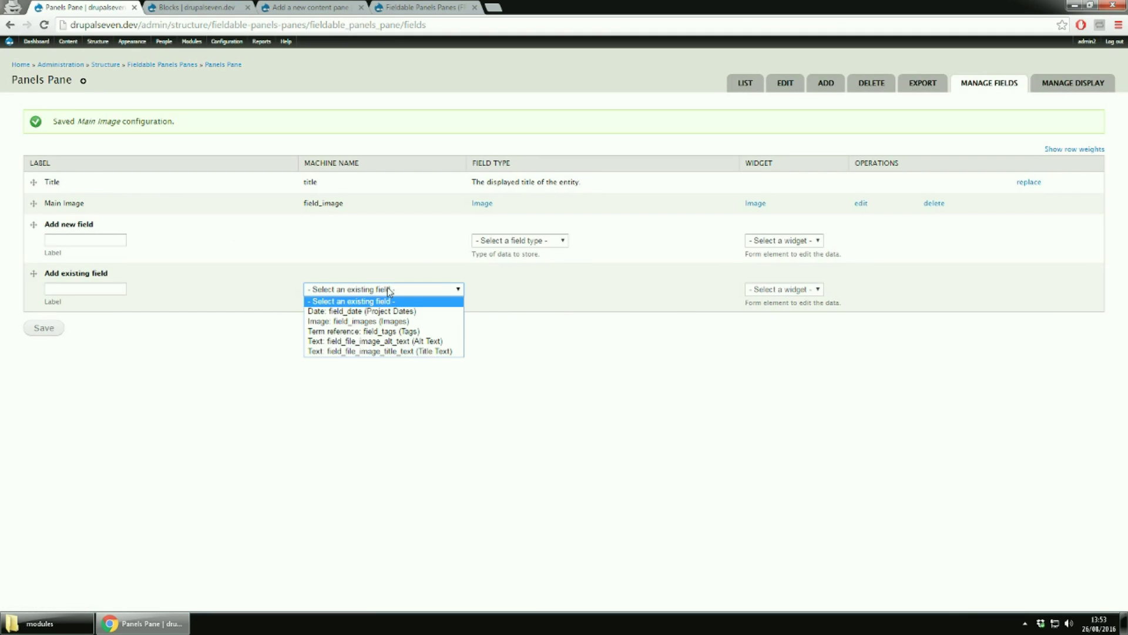
{"action": "left_click", "coordinate": [383, 334]}
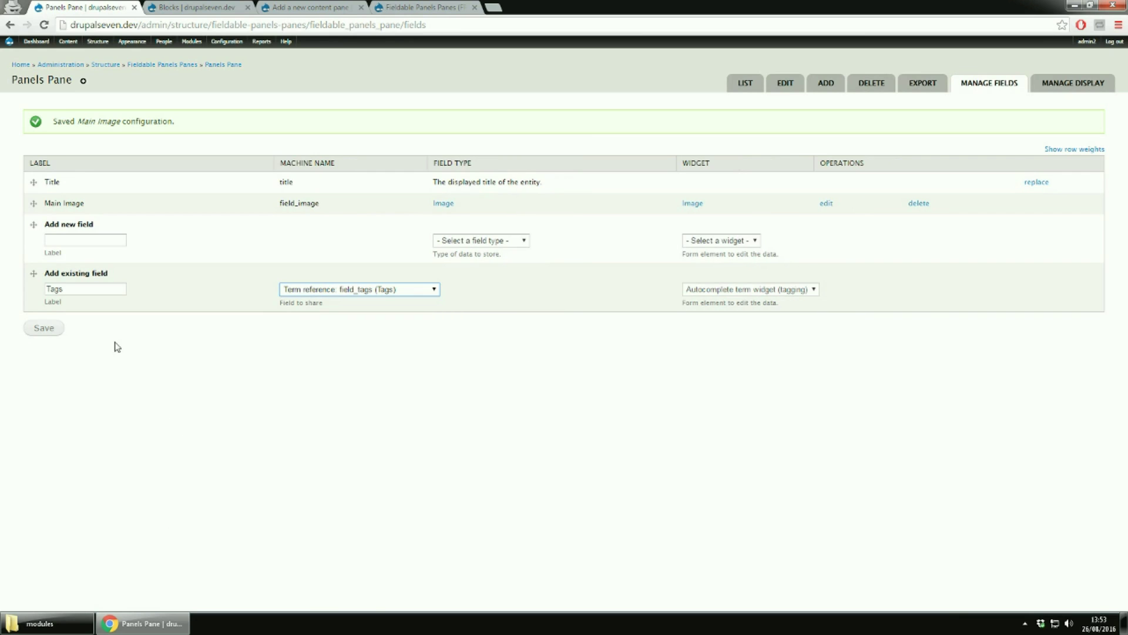
{"action": "left_click", "coordinate": [54, 333]}
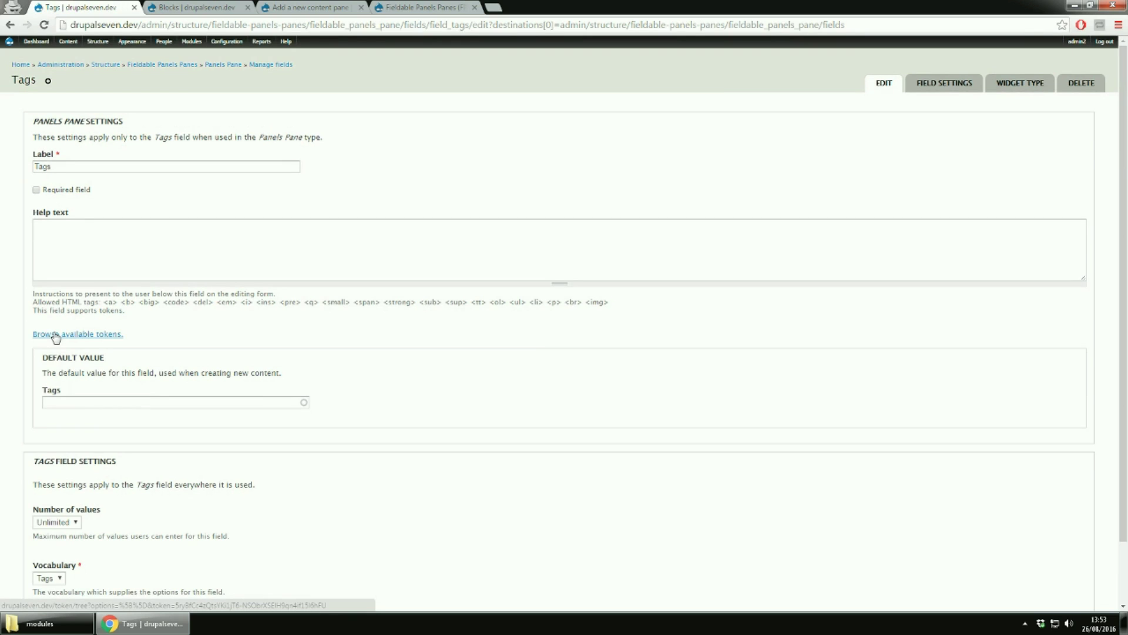
{"action": "scroll", "coordinate": [55, 337], "scroll_direction": "down", "scroll_amount": 2}
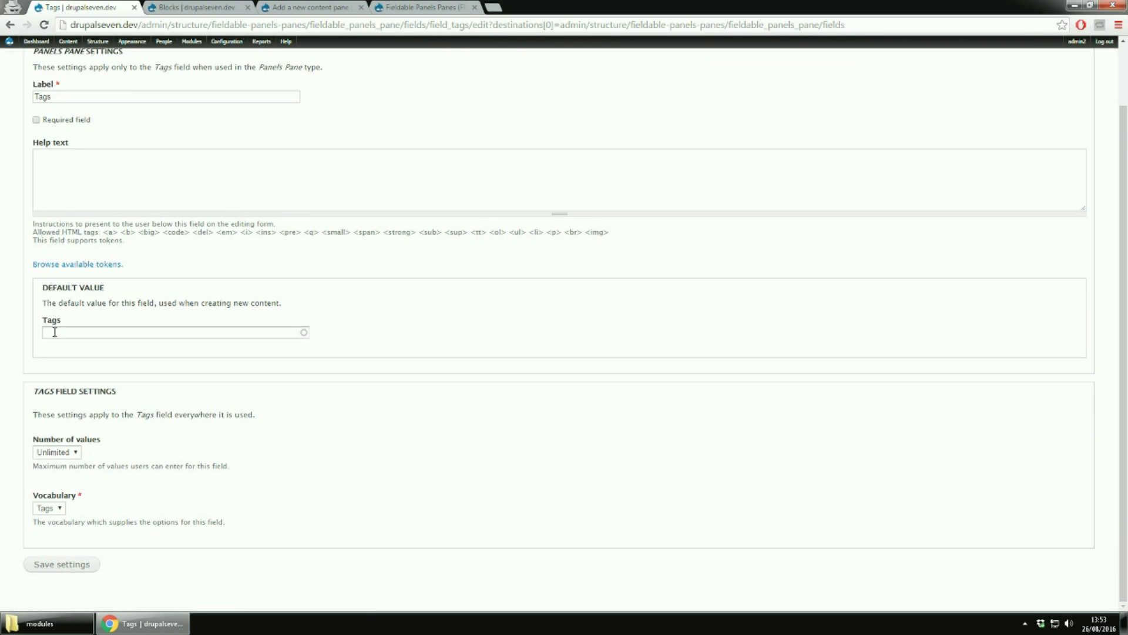
{"action": "left_click", "coordinate": [47, 565]}
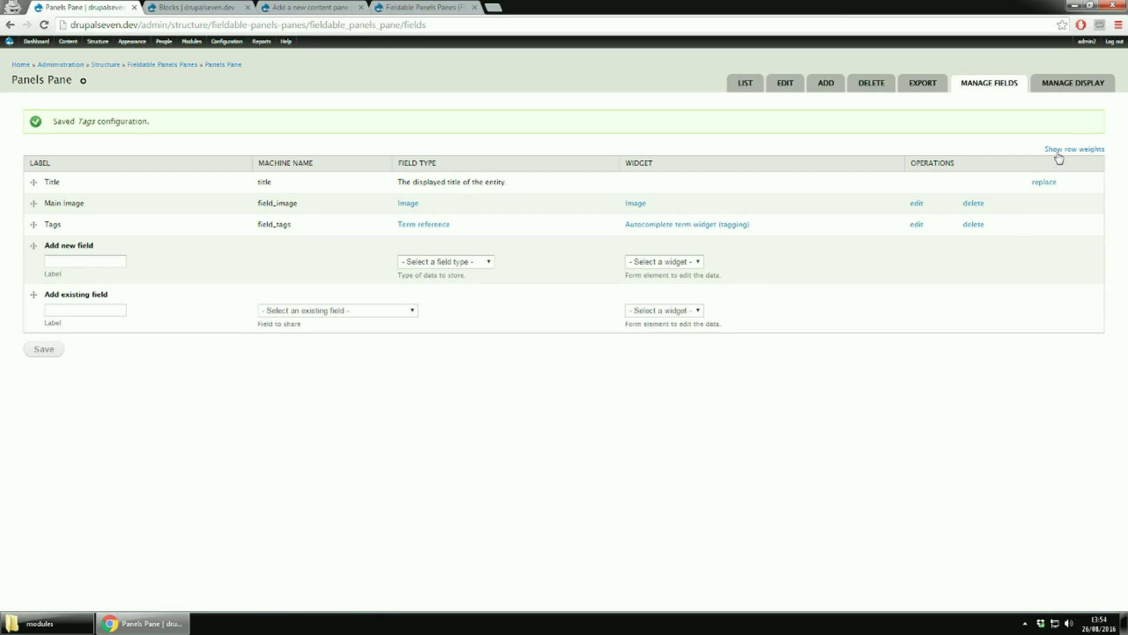
Review Manage Display for Title, Main Image and Tags, expanding and collapsing Custom Display Settings
{"action": "left_click", "coordinate": [1080, 85]}
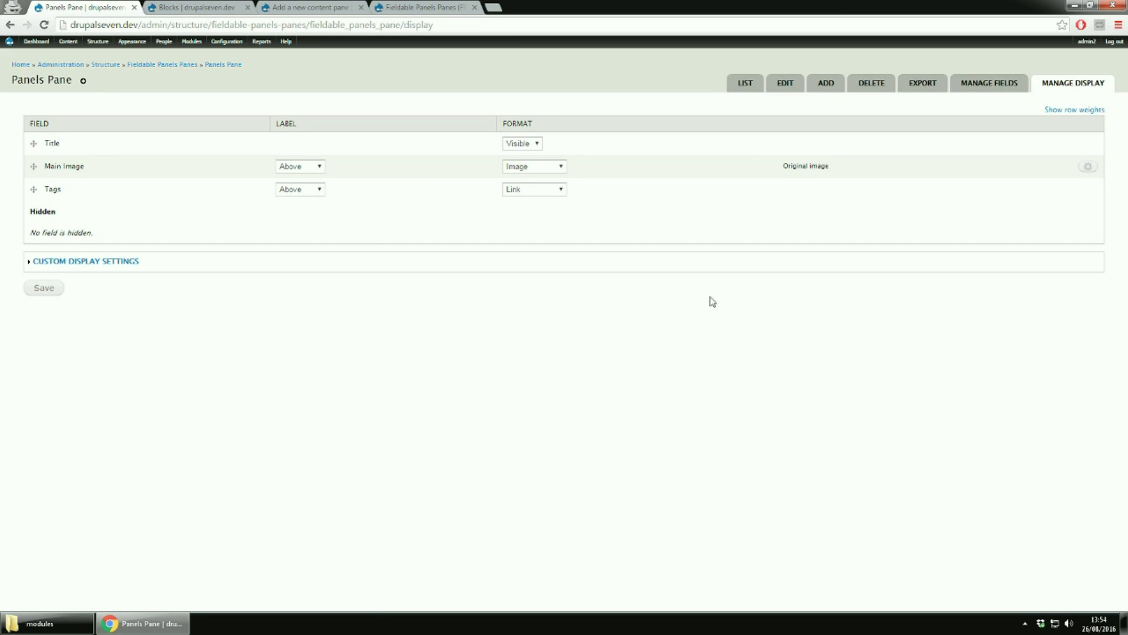
{"action": "left_click", "coordinate": [117, 262]}
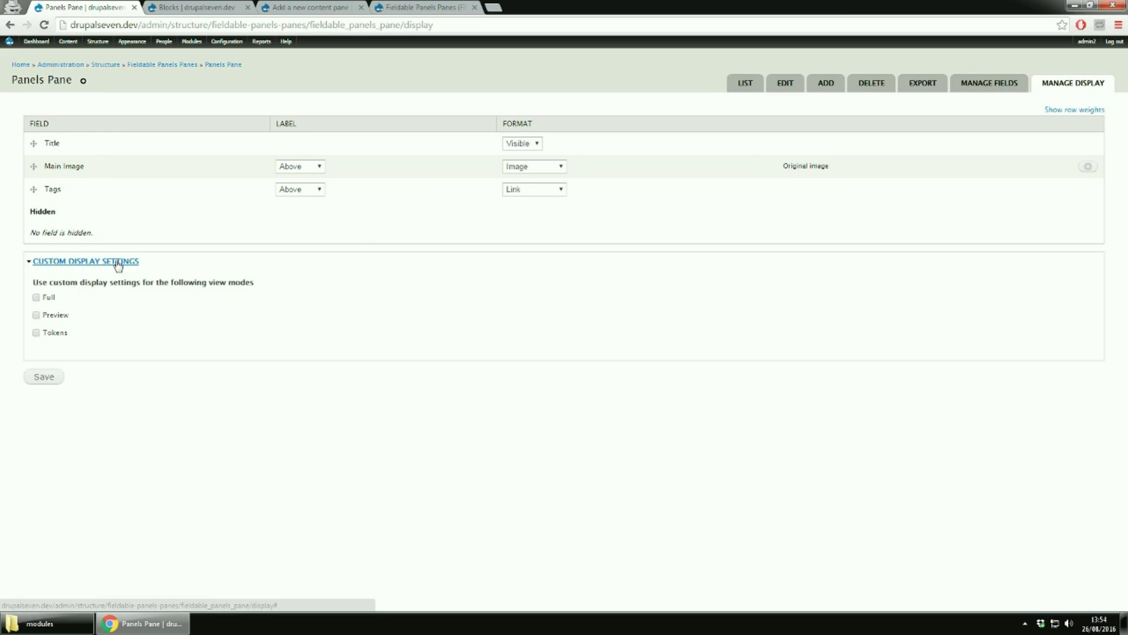
{"action": "left_click", "coordinate": [117, 262]}
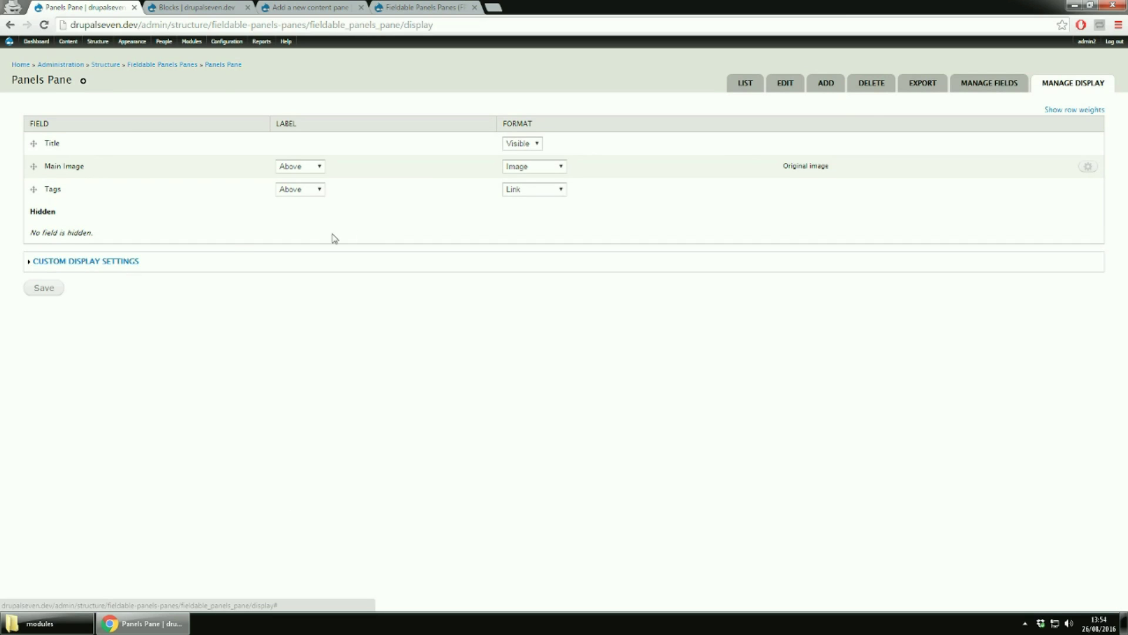
{"action": "left_click", "coordinate": [826, 86]}
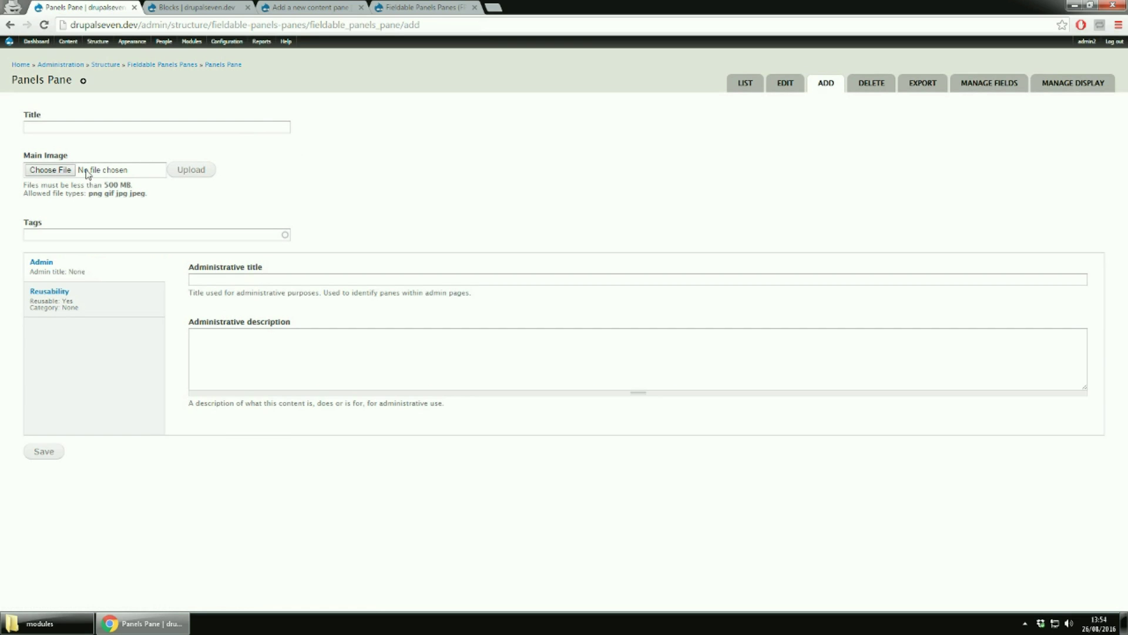
Open Configuration > Development > Generate content in a new tab, look at it, then close it
{"action": "mouse_move", "coordinate": [227, 42]}
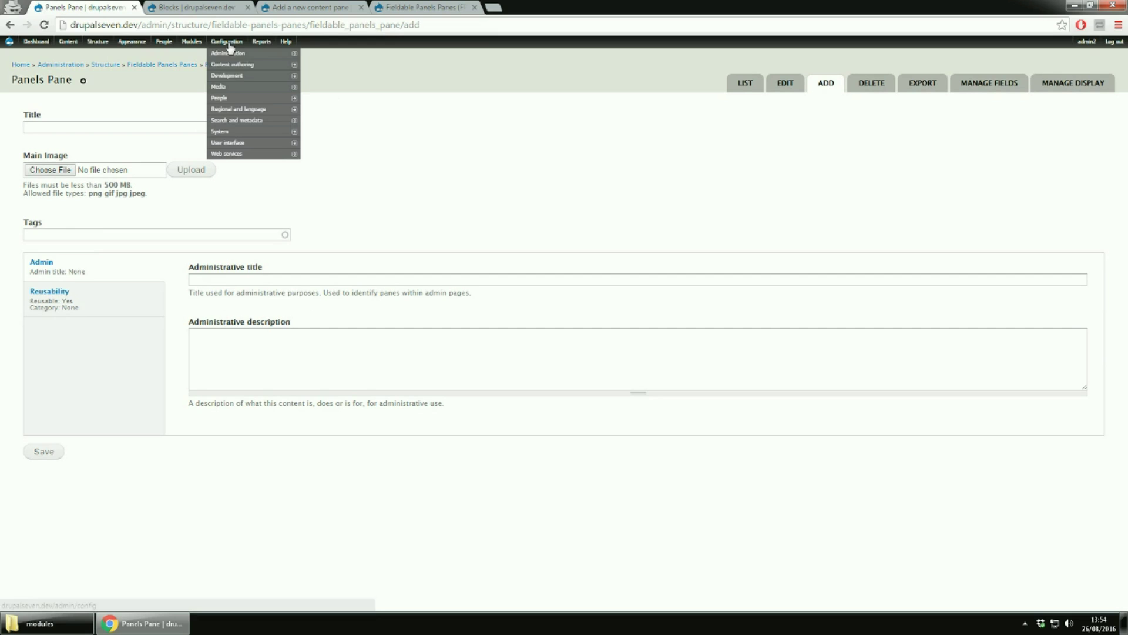
{"action": "mouse_move", "coordinate": [230, 79]}
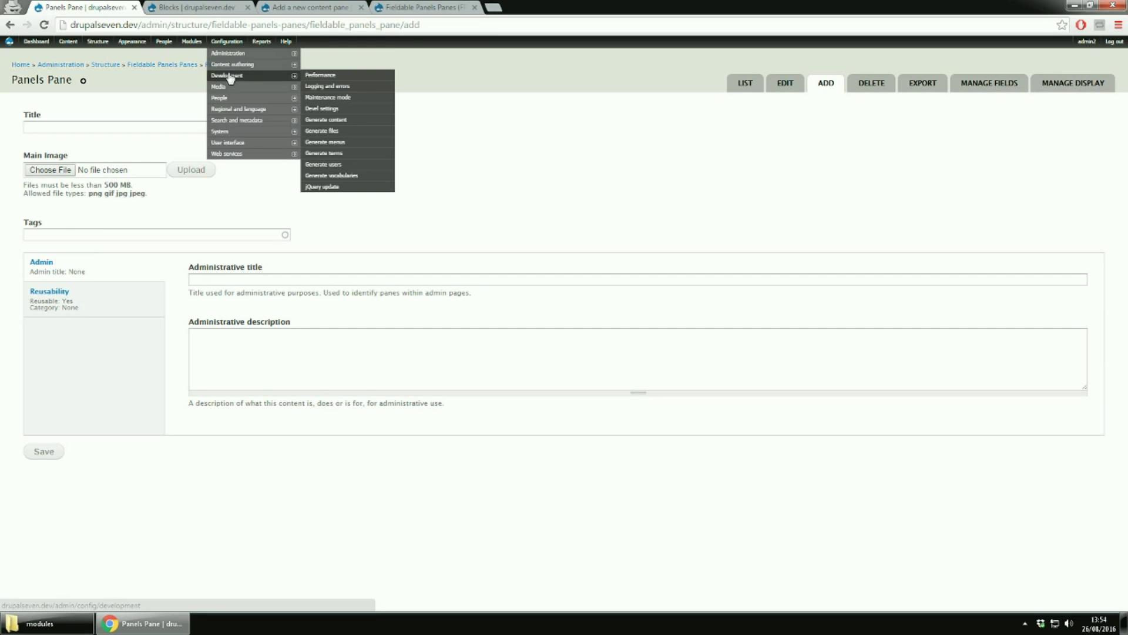
{"action": "right_click", "coordinate": [344, 120]}
{"action": "left_click", "coordinate": [361, 126]}
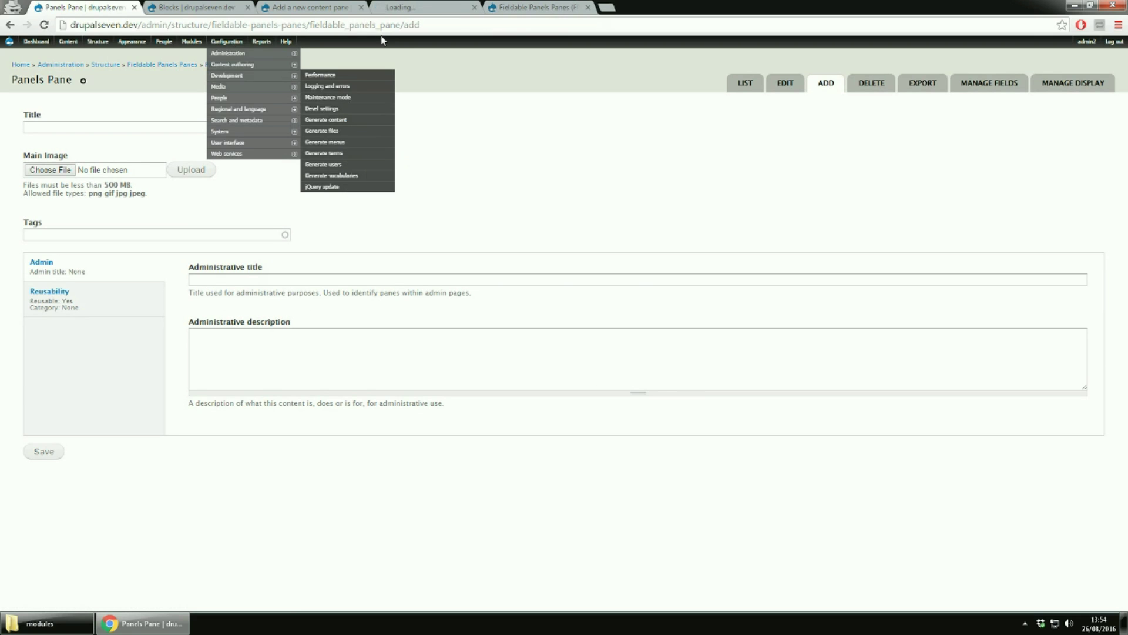
{"action": "left_click", "coordinate": [401, 8]}
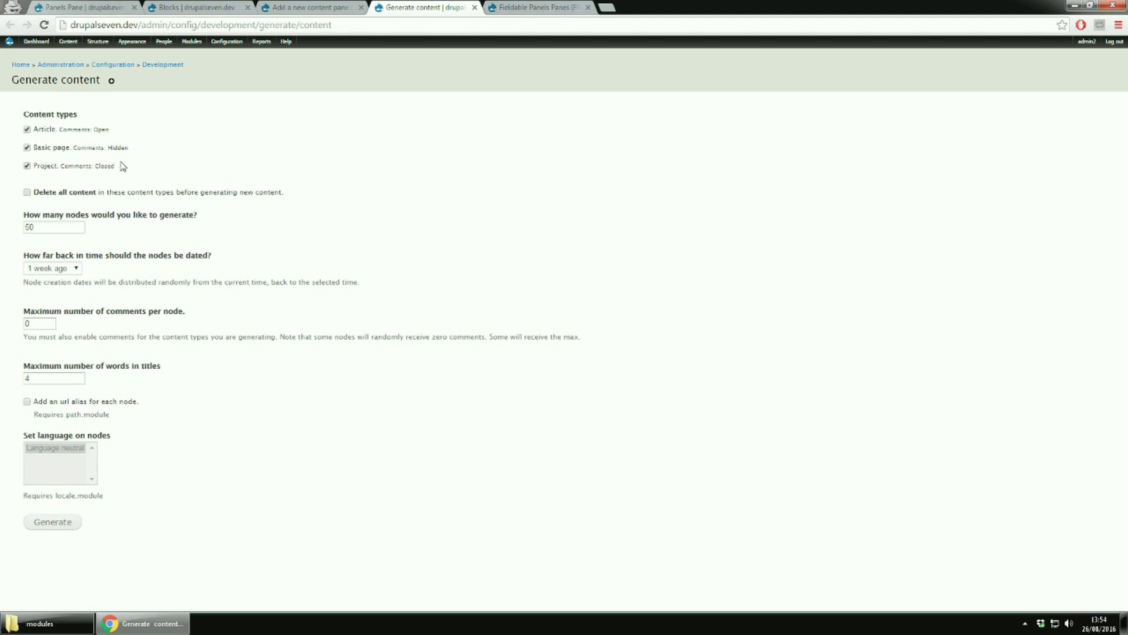
{"action": "mouse_move", "coordinate": [198, 47]}
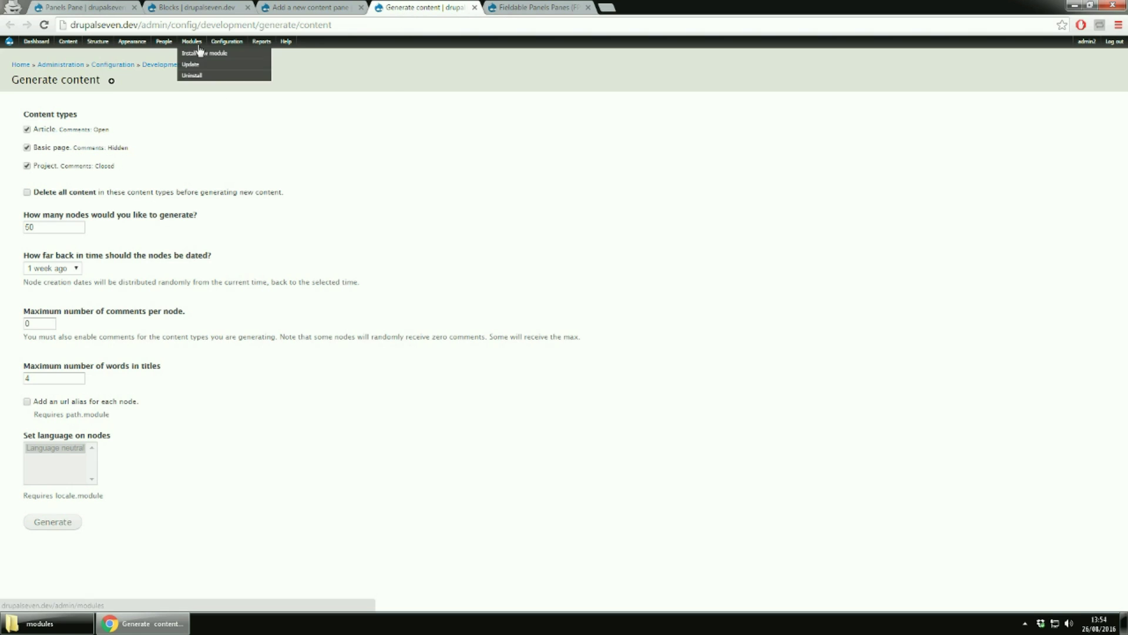
{"action": "mouse_move", "coordinate": [227, 76]}
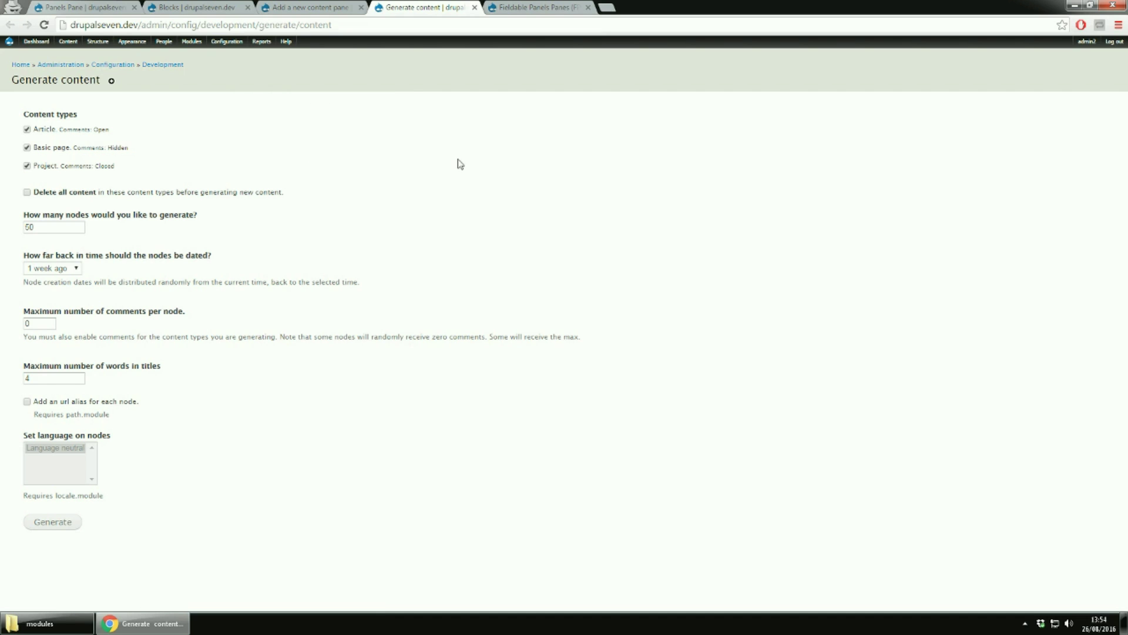
{"action": "left_click", "coordinate": [475, 8]}
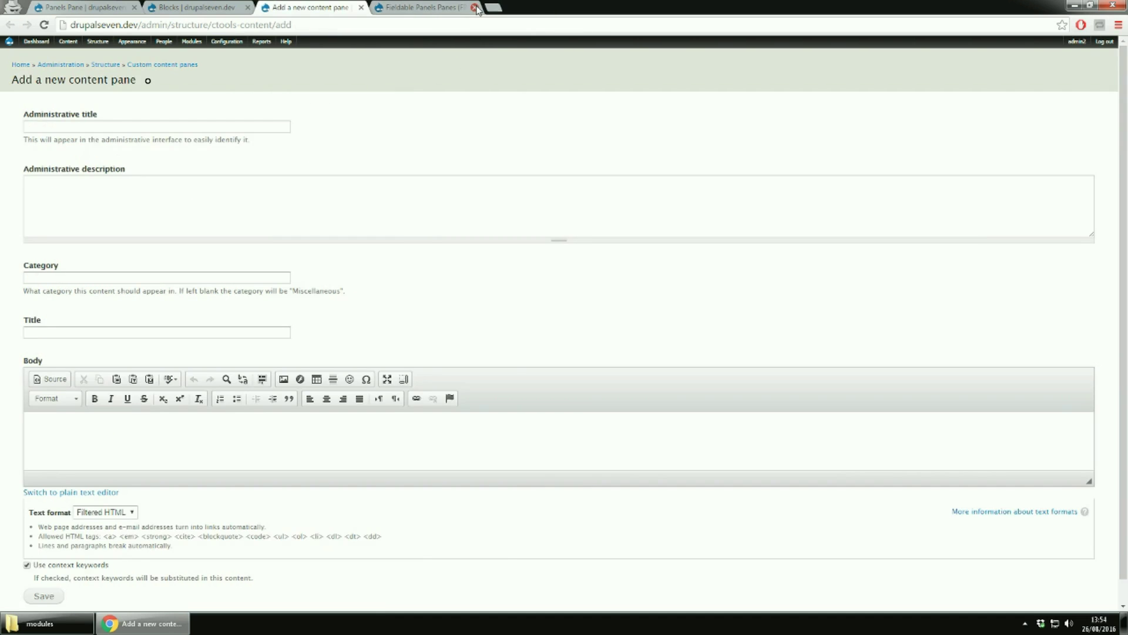
Close the Fieldable Panels Panes project page and return to the Manage Fields tab with Ctrl+1
{"action": "left_click", "coordinate": [410, 12]}
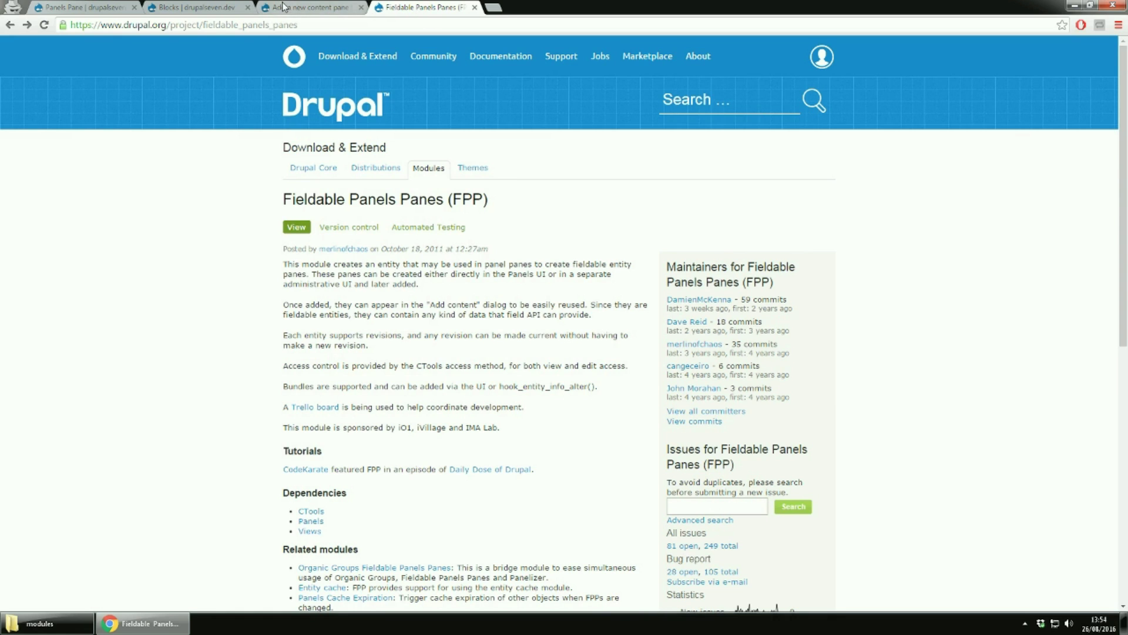
{"action": "left_click", "coordinate": [474, 7]}
{"action": "key", "text": "ctrl+1"}
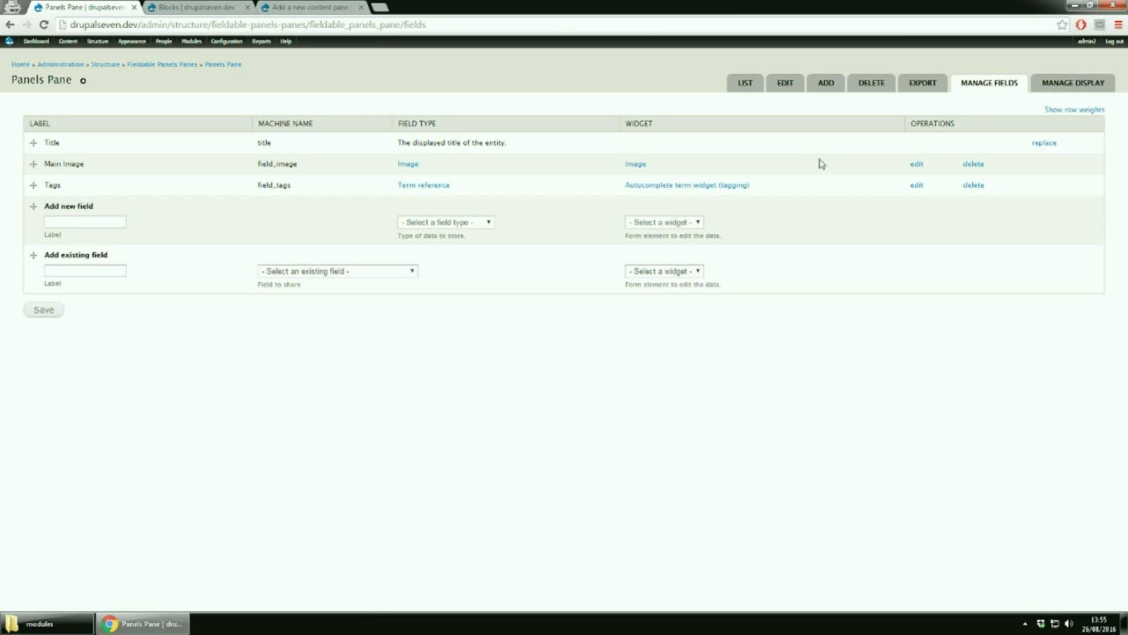
Delete the Main Image field from the Panels Pane type and confirm the deletion
{"action": "left_click", "coordinate": [974, 165]}
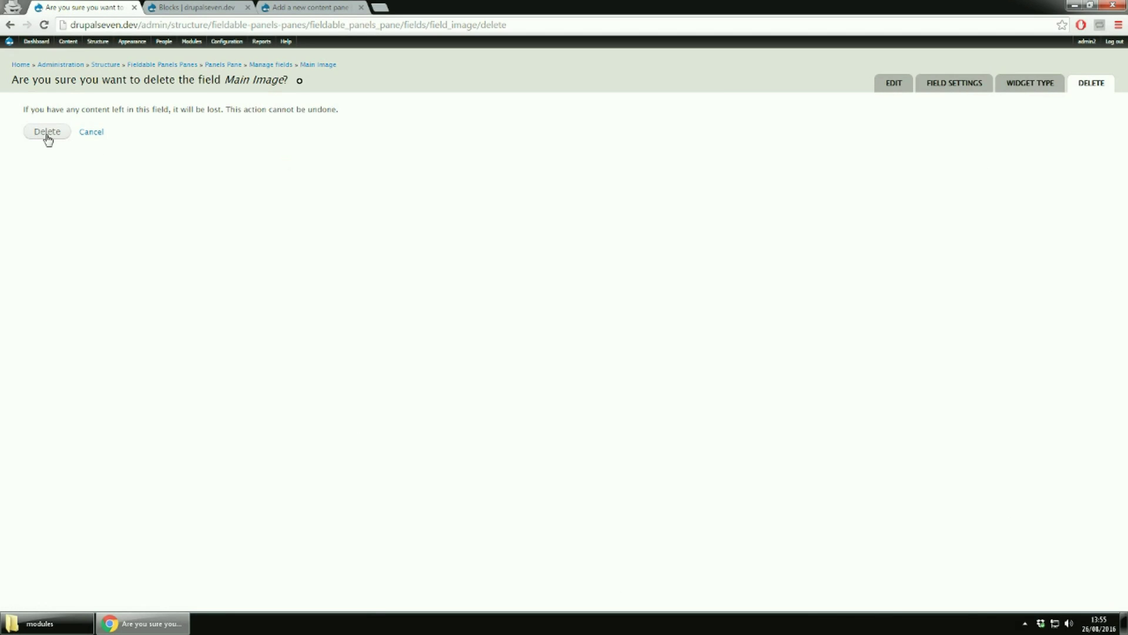
{"action": "left_click", "coordinate": [54, 133]}
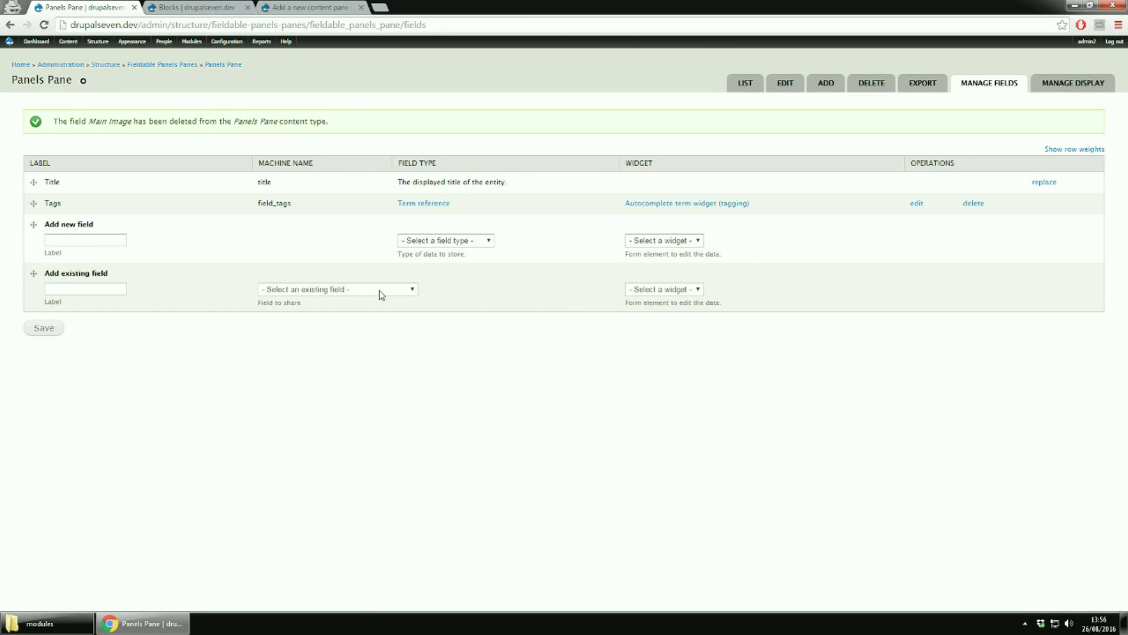
Attach the existing field_images (Images) field with Upload and Library browser plugins enabled, and save
{"action": "left_click", "coordinate": [382, 293]}
{"action": "left_click", "coordinate": [350, 332]}
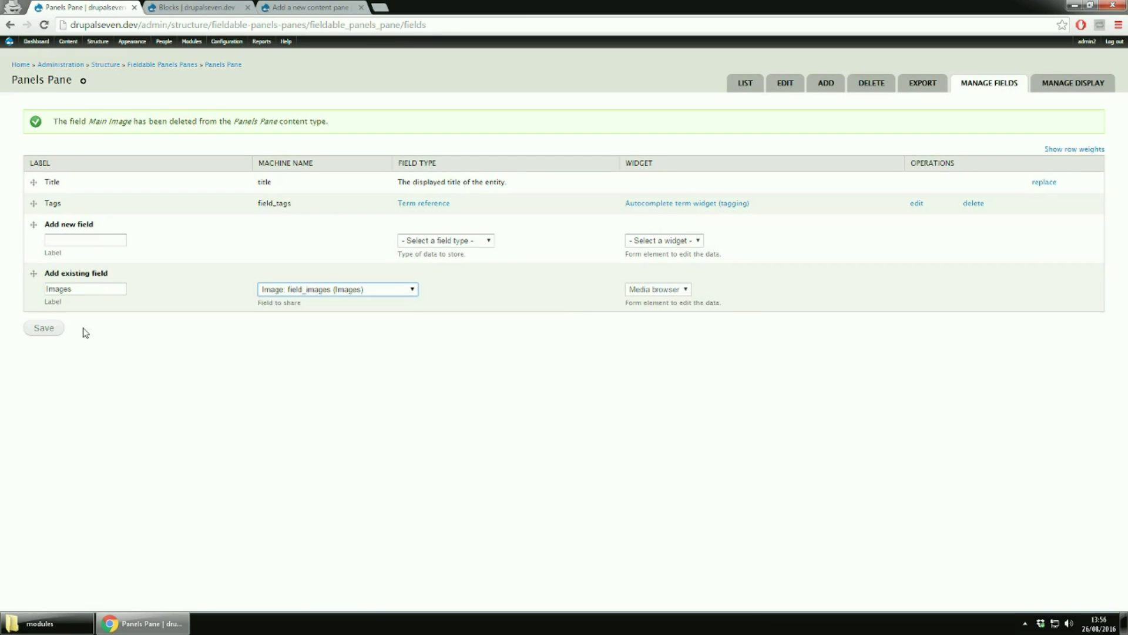
{"action": "left_click", "coordinate": [41, 330]}
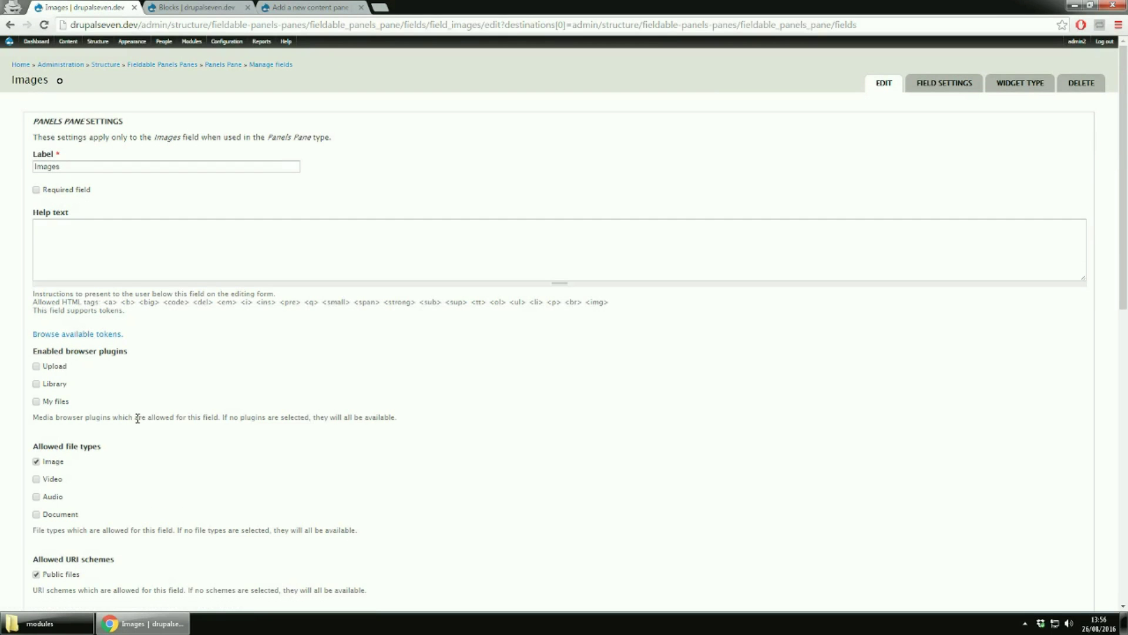
{"action": "left_click", "coordinate": [64, 368]}
{"action": "left_click", "coordinate": [56, 385]}
{"action": "scroll", "coordinate": [195, 403], "scroll_direction": "down", "scroll_amount": 7}
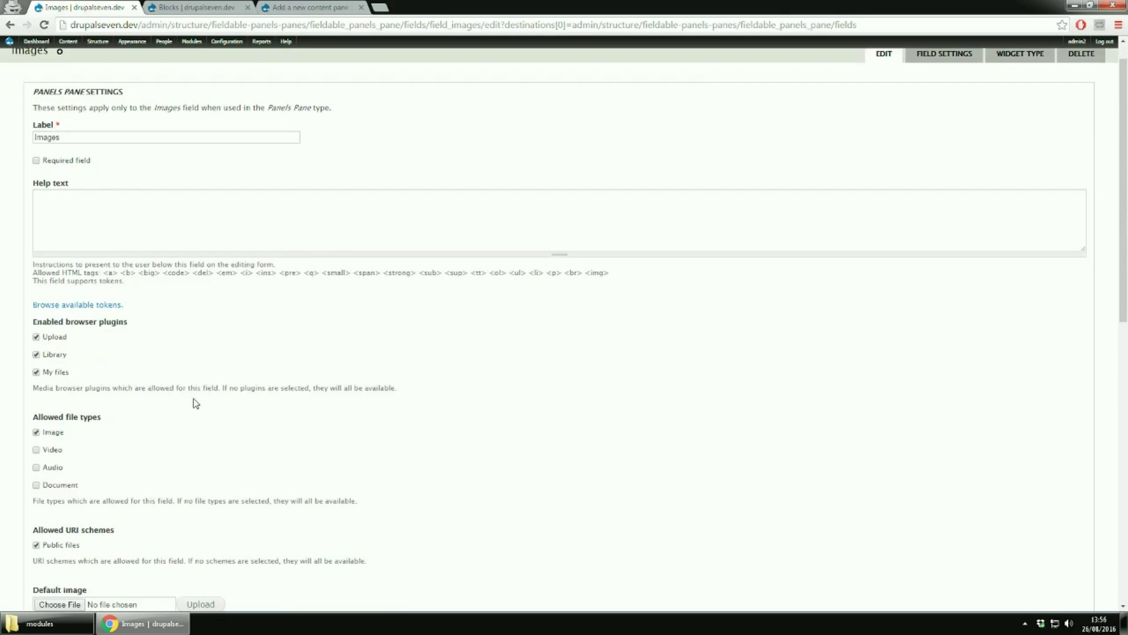
{"action": "scroll", "coordinate": [196, 403], "scroll_direction": "down", "scroll_amount": 4}
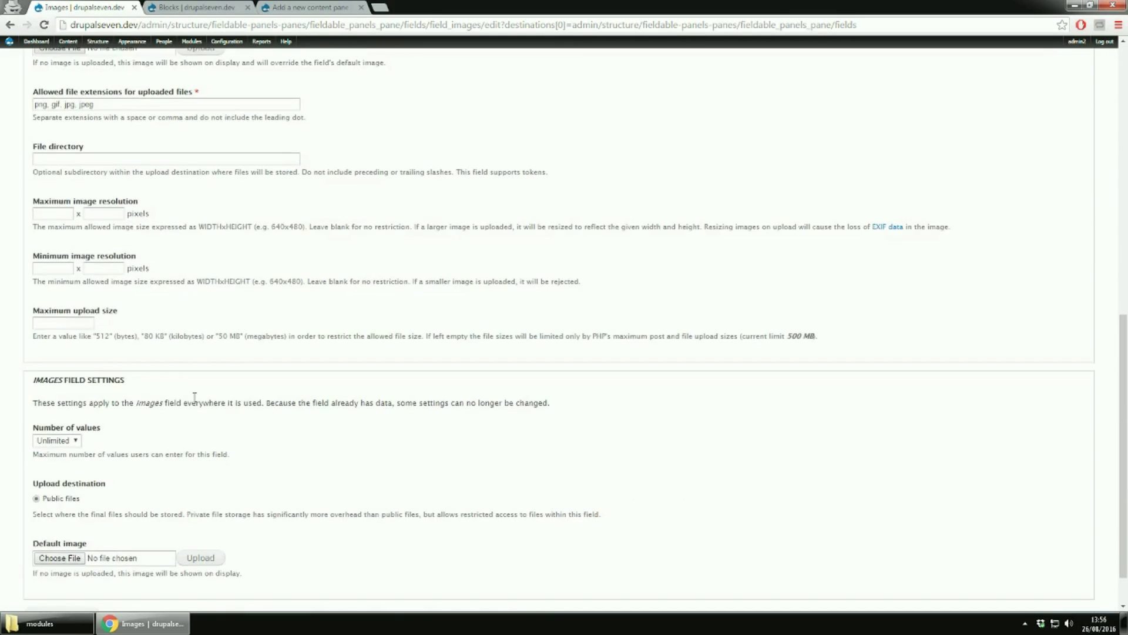
{"action": "left_click", "coordinate": [34, 566]}
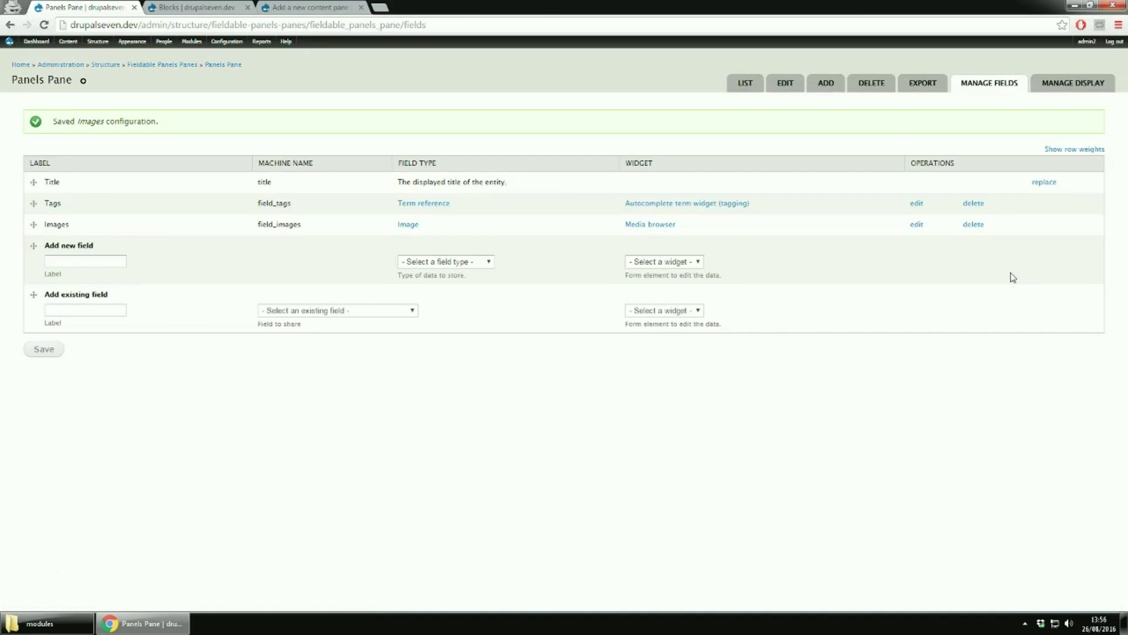
{"action": "left_click", "coordinate": [830, 86]}
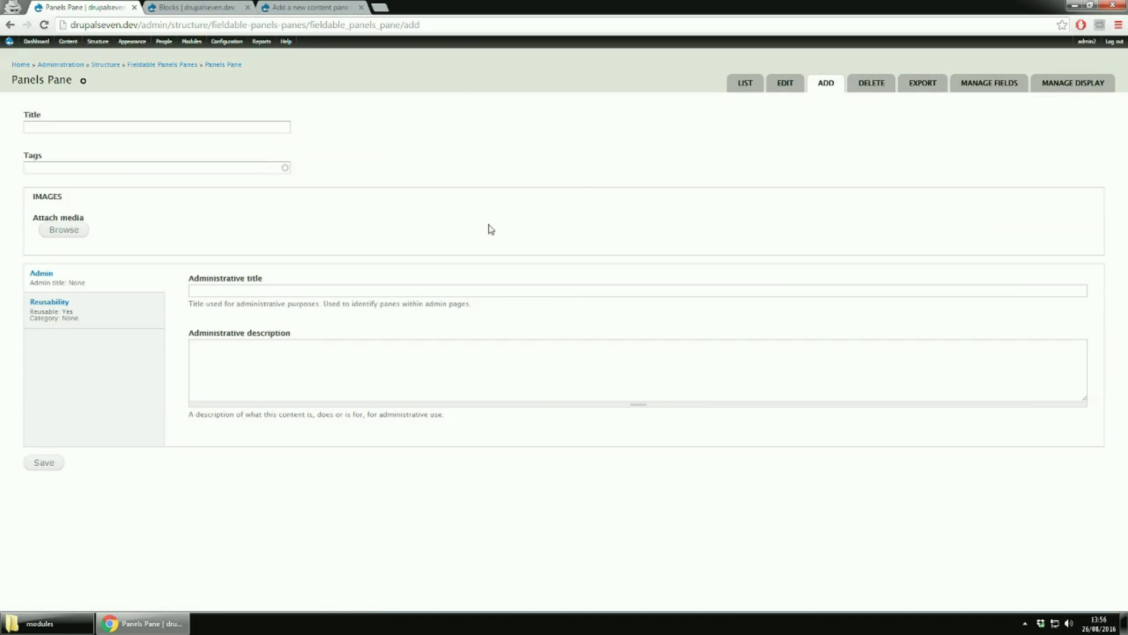
Title the new pane 'panel pane', tag it 'tag1, tag2', and open the media browser for its image
{"action": "left_click", "coordinate": [184, 128]}
{"action": "type", "text": "pan"}
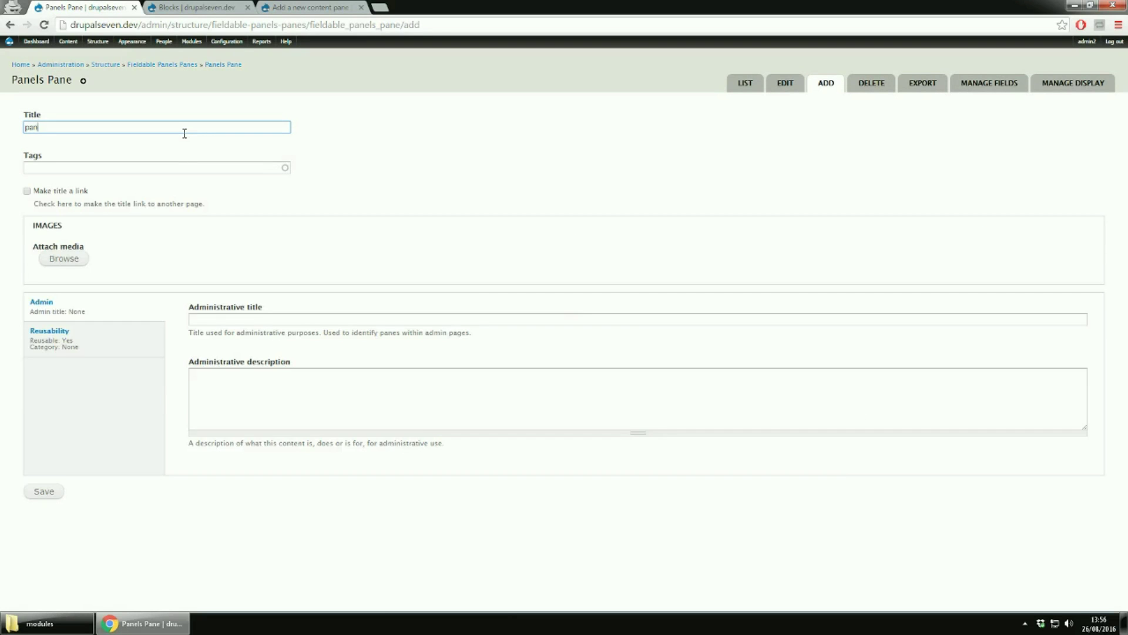
{"action": "type", "text": "el pane first"}
{"action": "left_click", "coordinate": [155, 169]}
{"action": "type", "text": "tag1"}
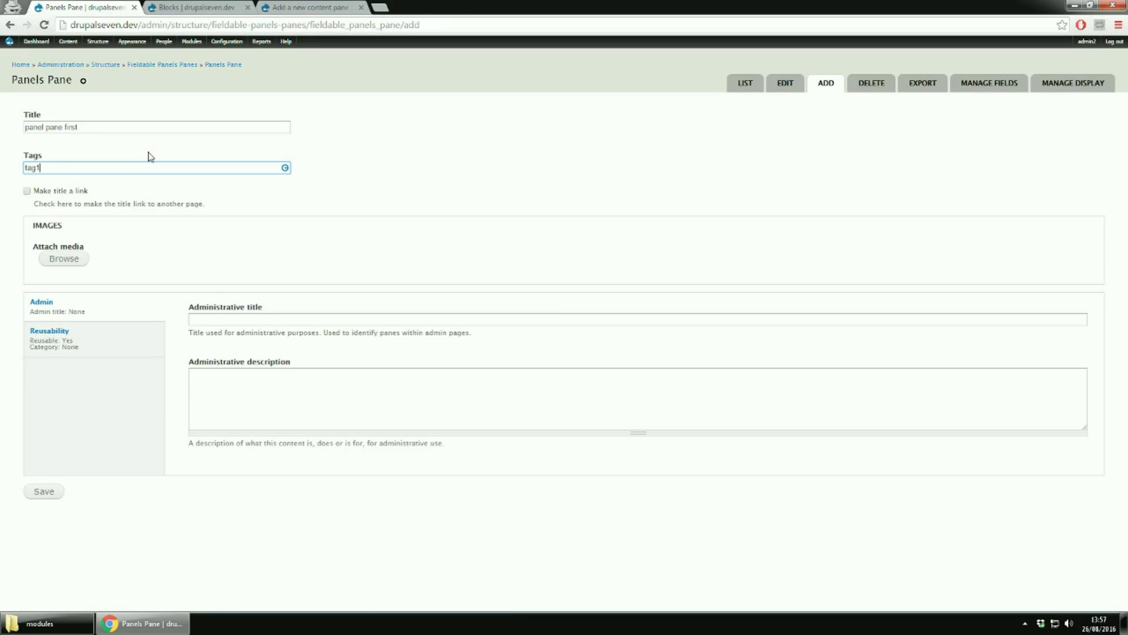
{"action": "type", "text": ", tag2"}
{"action": "left_click", "coordinate": [78, 268]}
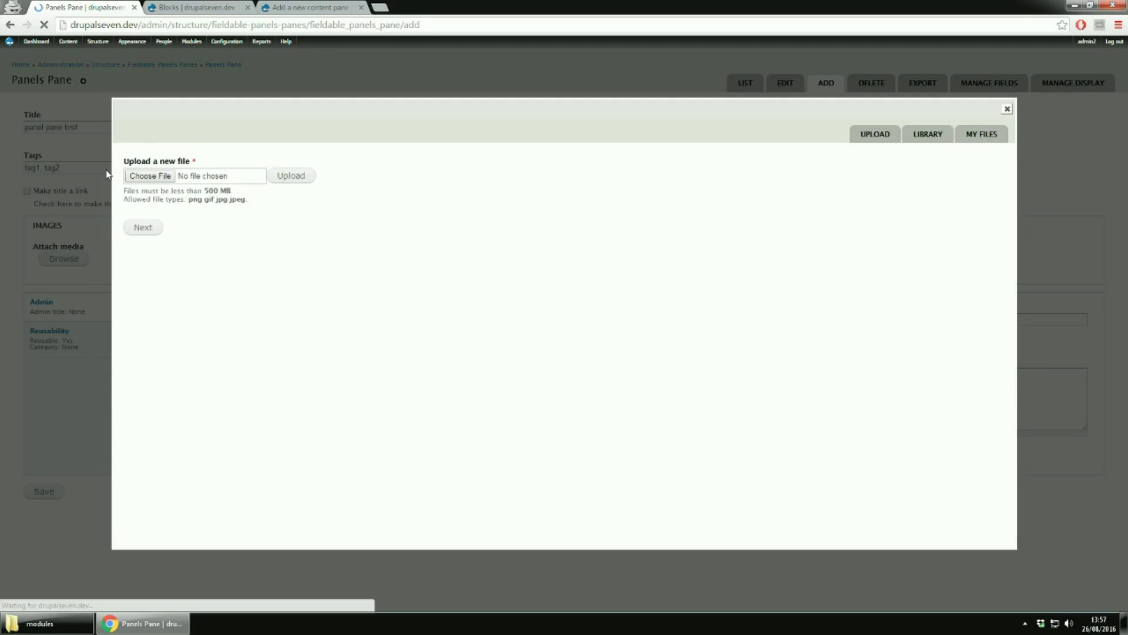
Check the Library and My Files tabs, then attach ima1022.tmp.png from the library to Images
{"action": "left_click", "coordinate": [920, 140]}
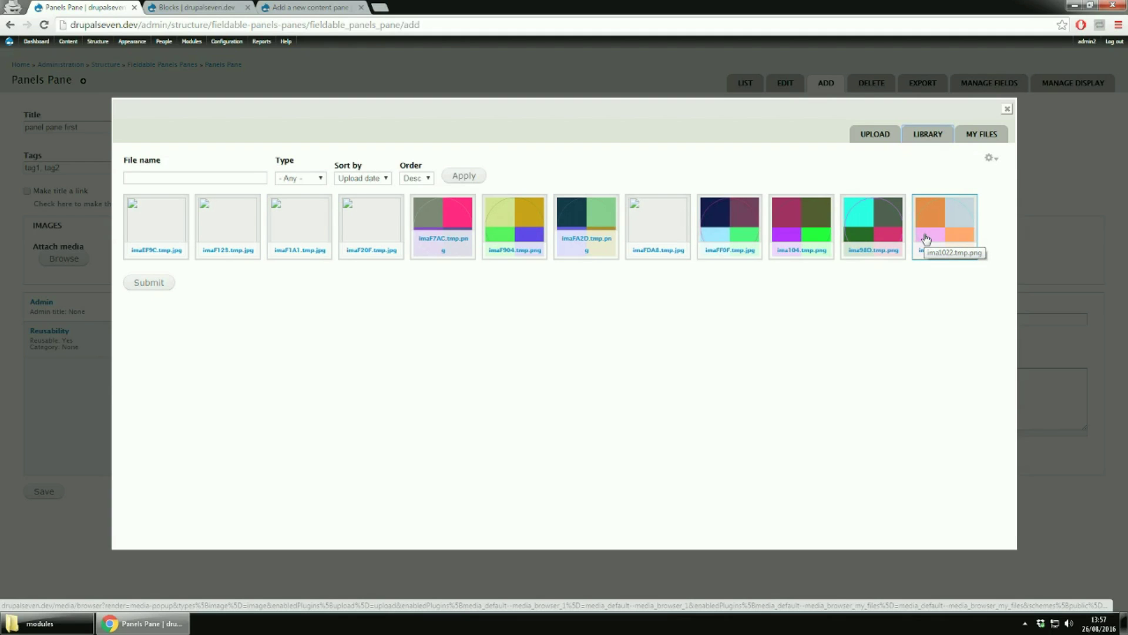
{"action": "left_click", "coordinate": [973, 140]}
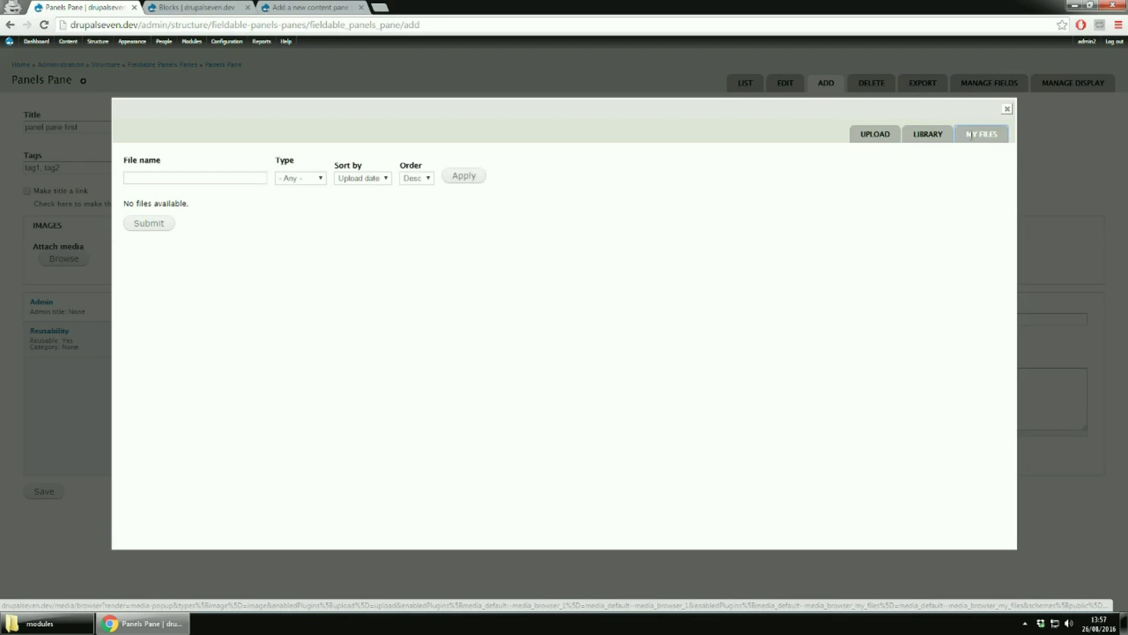
{"action": "left_click", "coordinate": [930, 134]}
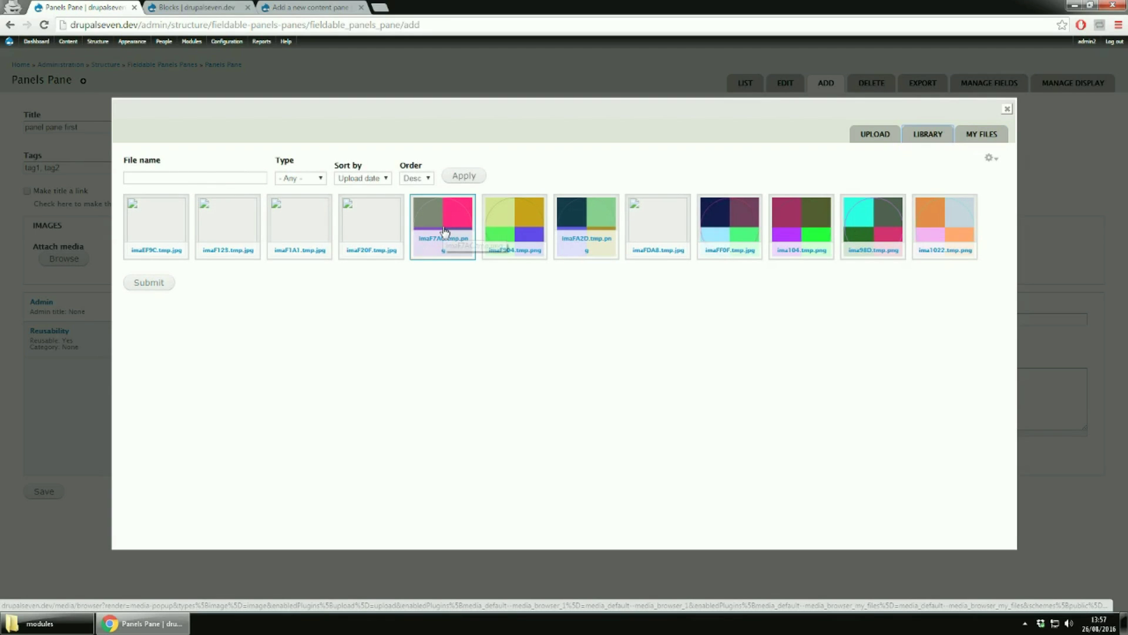
{"action": "double_click", "coordinate": [951, 214]}
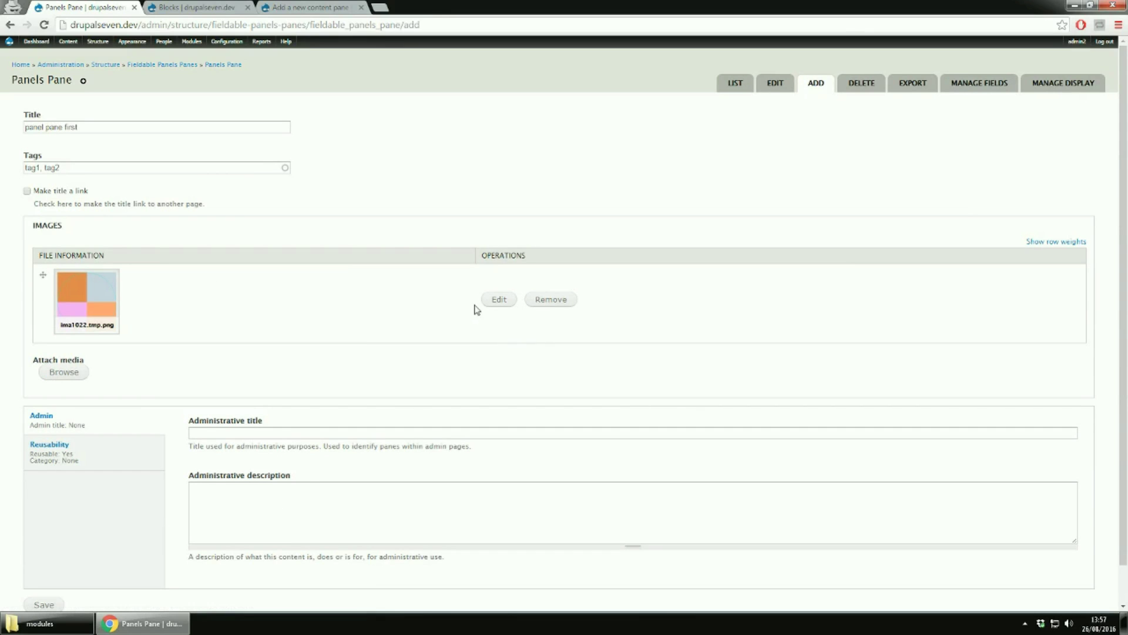
Copy the pane title 'panel pane first' into the administrative title, and into the description with 'description' appended
{"action": "left_click", "coordinate": [260, 432]}
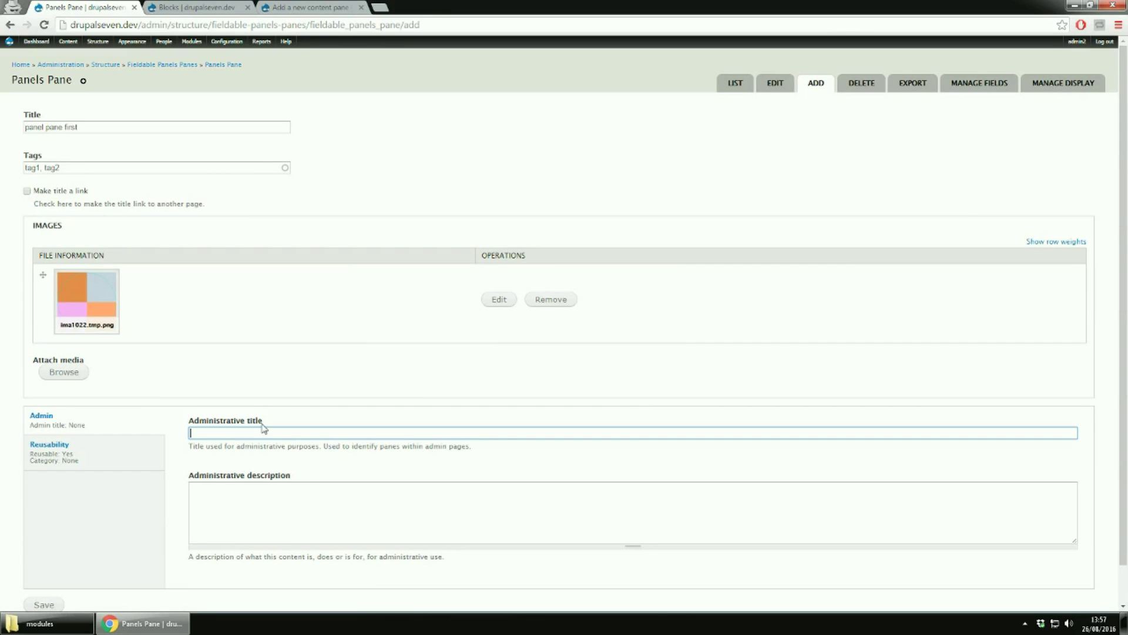
{"action": "triple_click", "coordinate": [91, 127]}
{"action": "key", "text": "ctrl+c"}
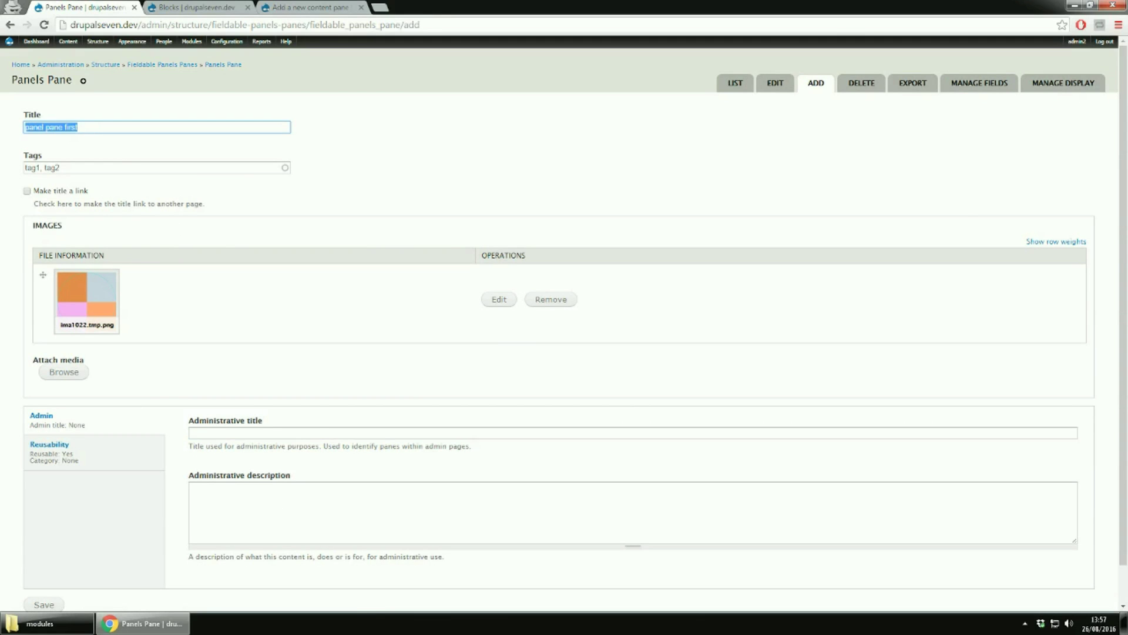
{"action": "left_click", "coordinate": [316, 430]}
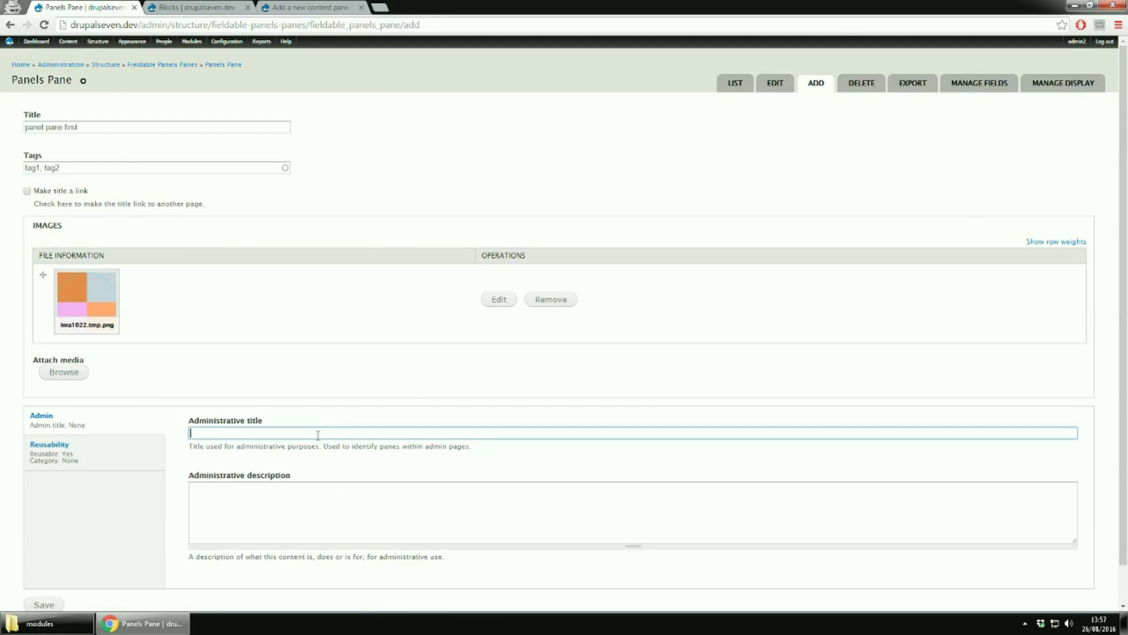
{"action": "key", "text": "ctrl+v"}
{"action": "left_click", "coordinate": [316, 500]}
{"action": "key", "text": "ctrl+v"}
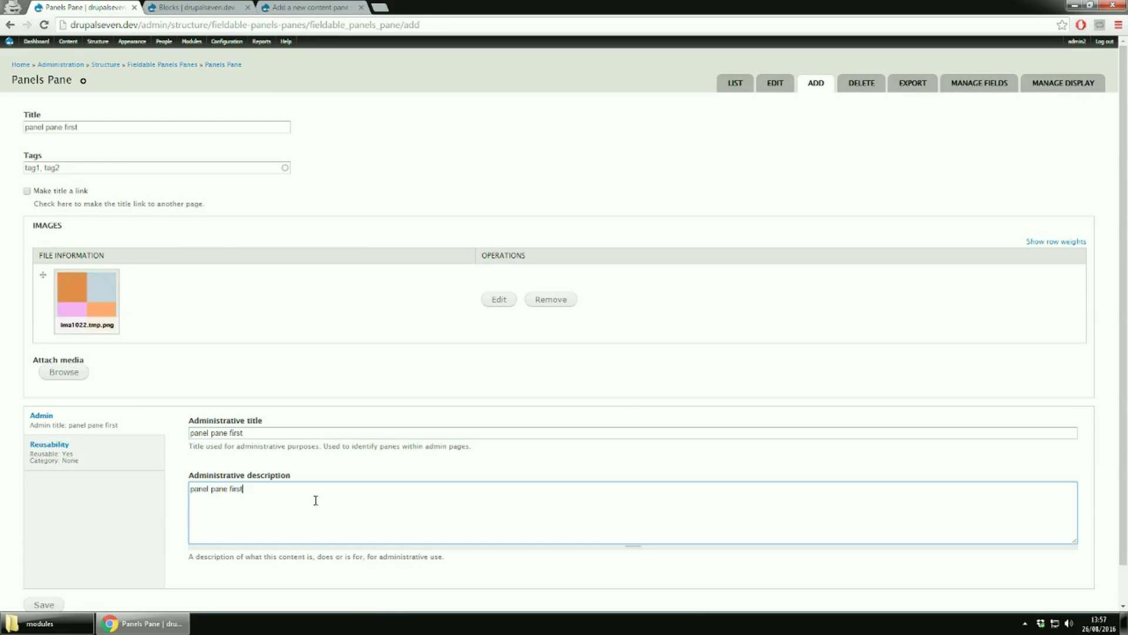
{"action": "double_click", "coordinate": [268, 476]}
{"action": "scroll", "coordinate": [272, 488], "scroll_direction": "down", "scroll_amount": 1}
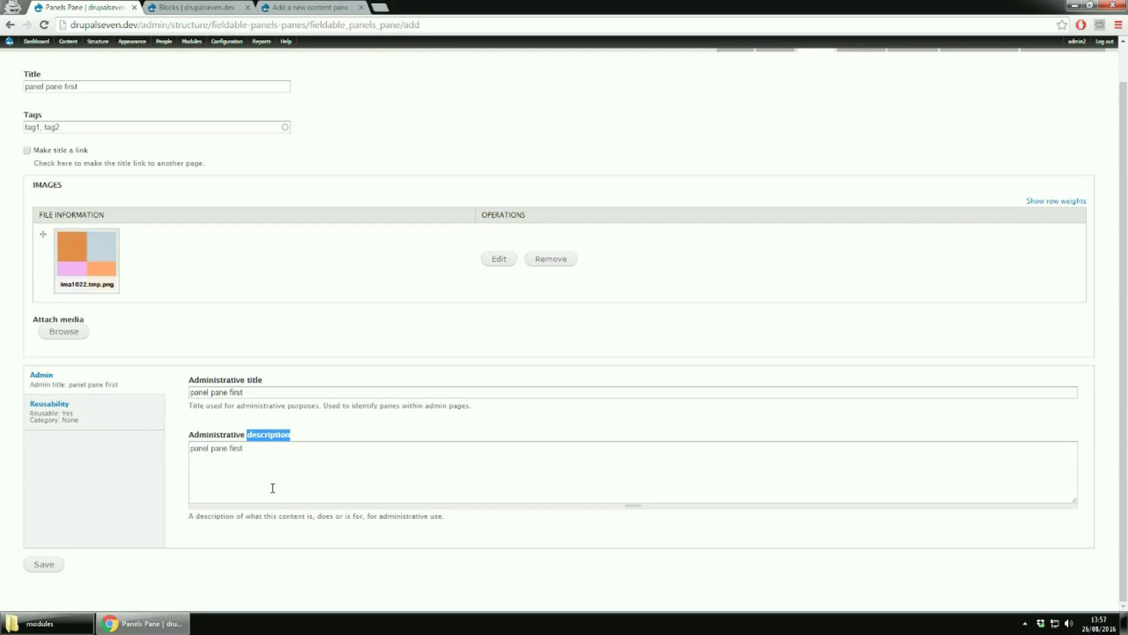
{"action": "left_click", "coordinate": [270, 453]}
{"action": "type", "text": "description"}
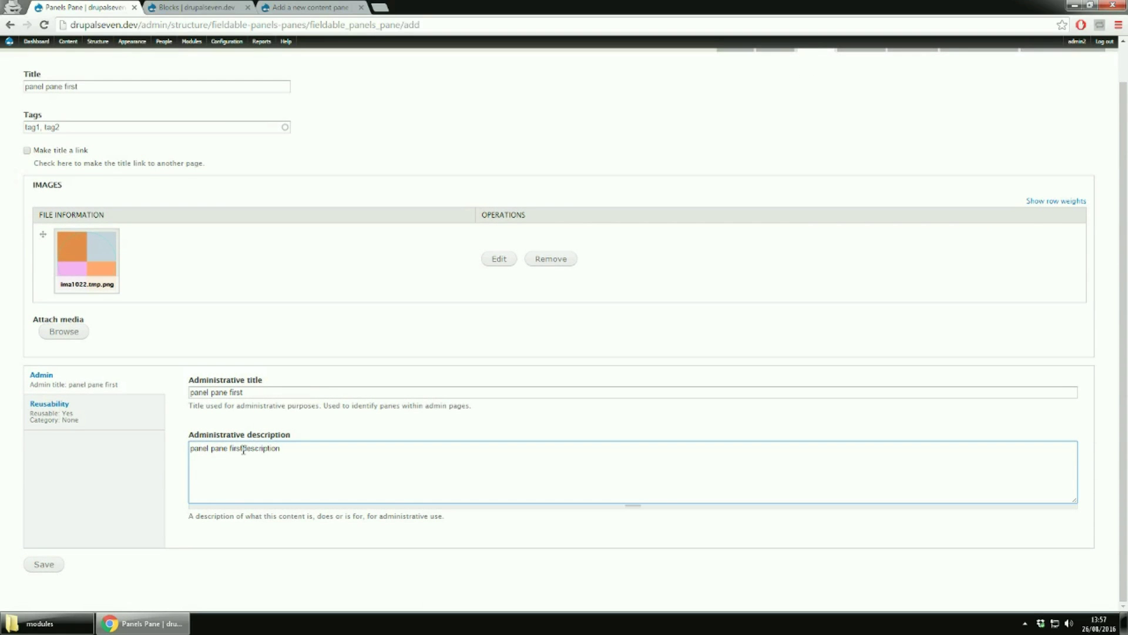
{"action": "left_click", "coordinate": [244, 449]}
Make the pane reusable under category 'fieldable panel panes' and save it
{"action": "left_click", "coordinate": [69, 427]}
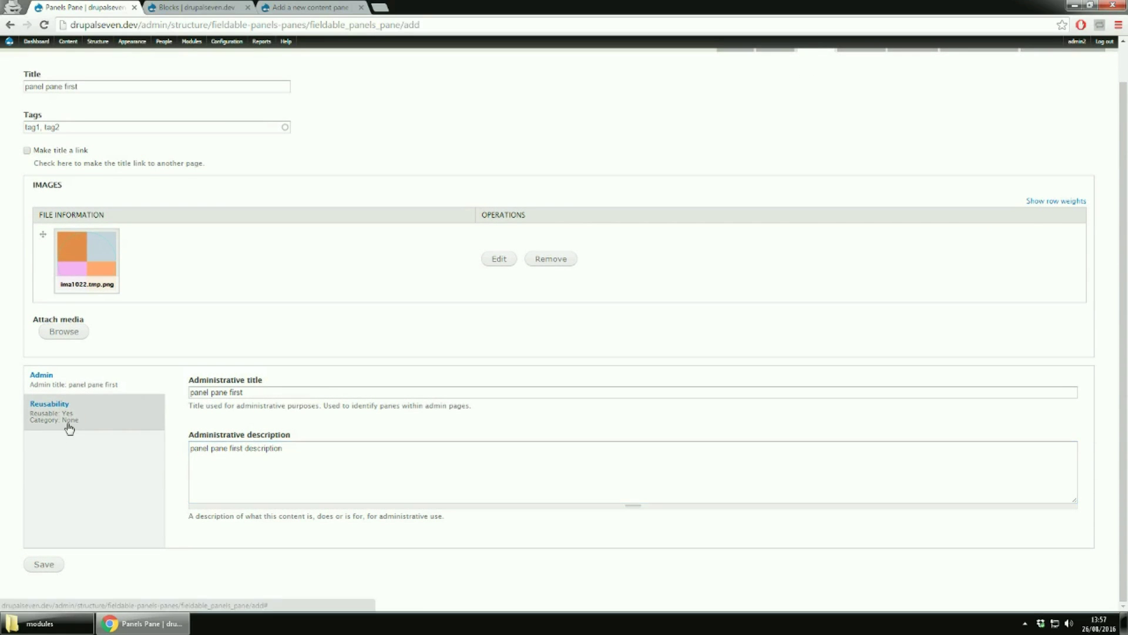
{"action": "left_click", "coordinate": [248, 468]}
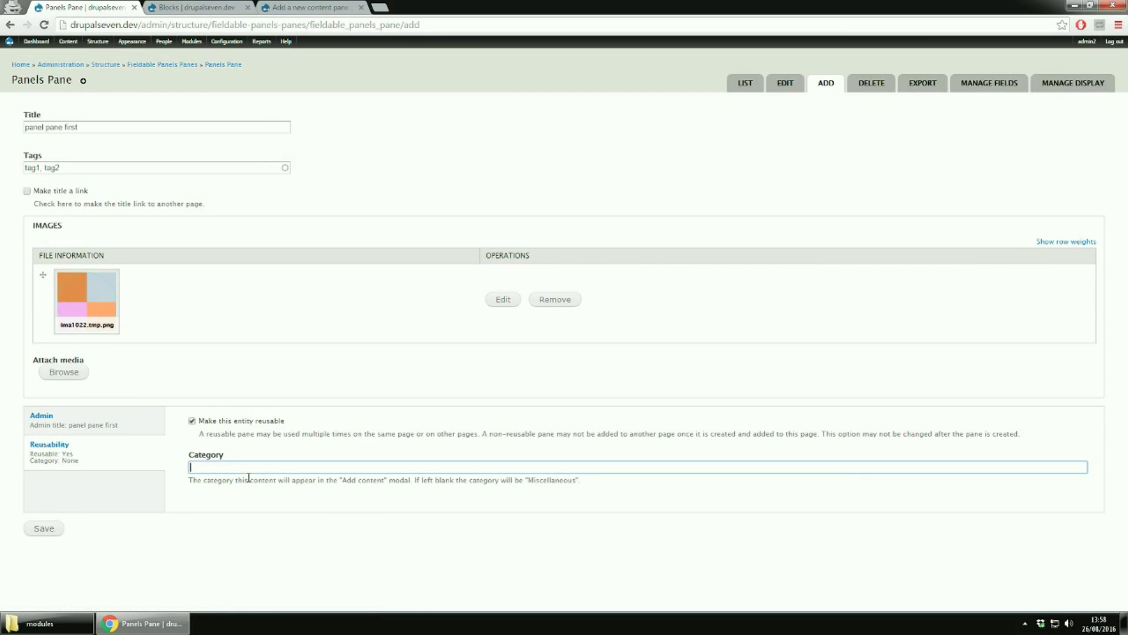
{"action": "type", "text": "fieldable panel panes"}
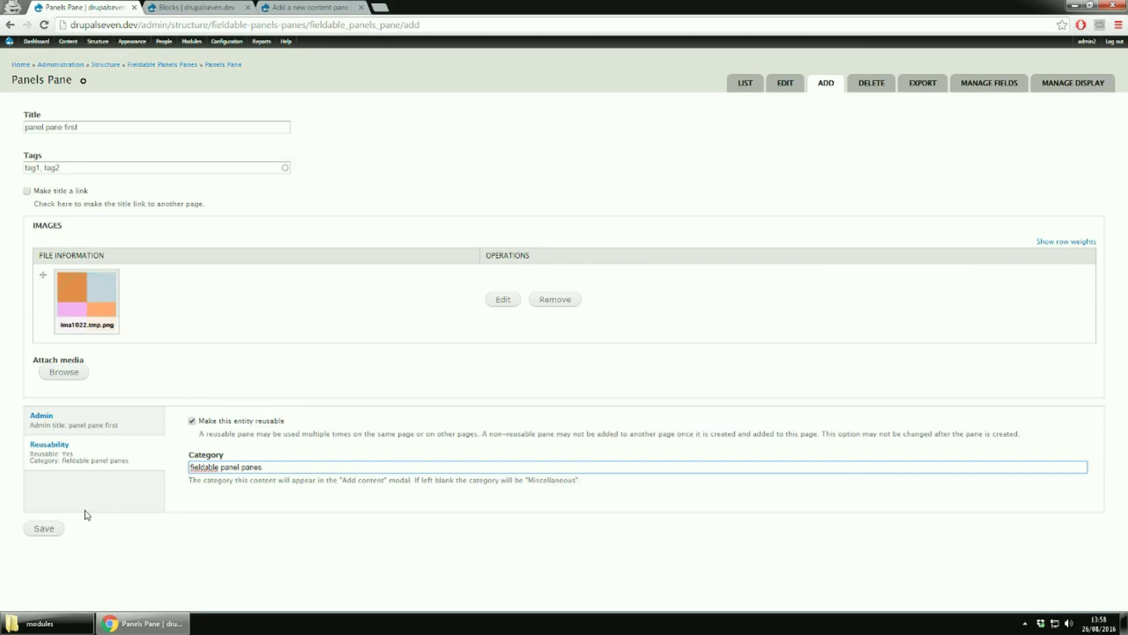
{"action": "left_click", "coordinate": [42, 528]}
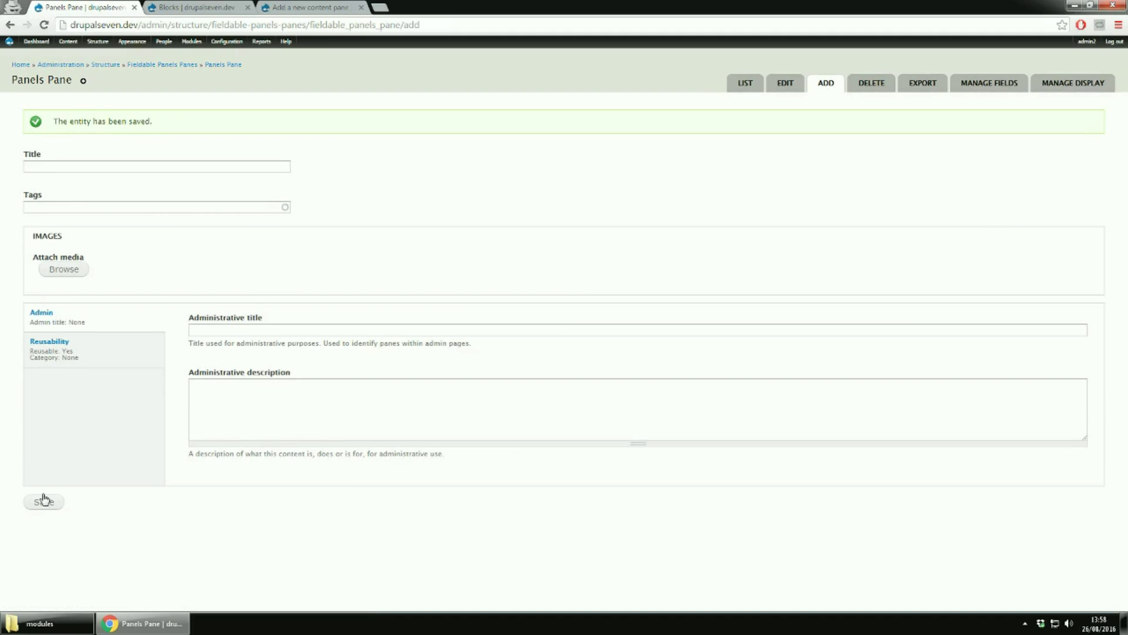
Open the list of saved Panels Pane entities to find 'panel pane first'
{"action": "left_click", "coordinate": [734, 89]}
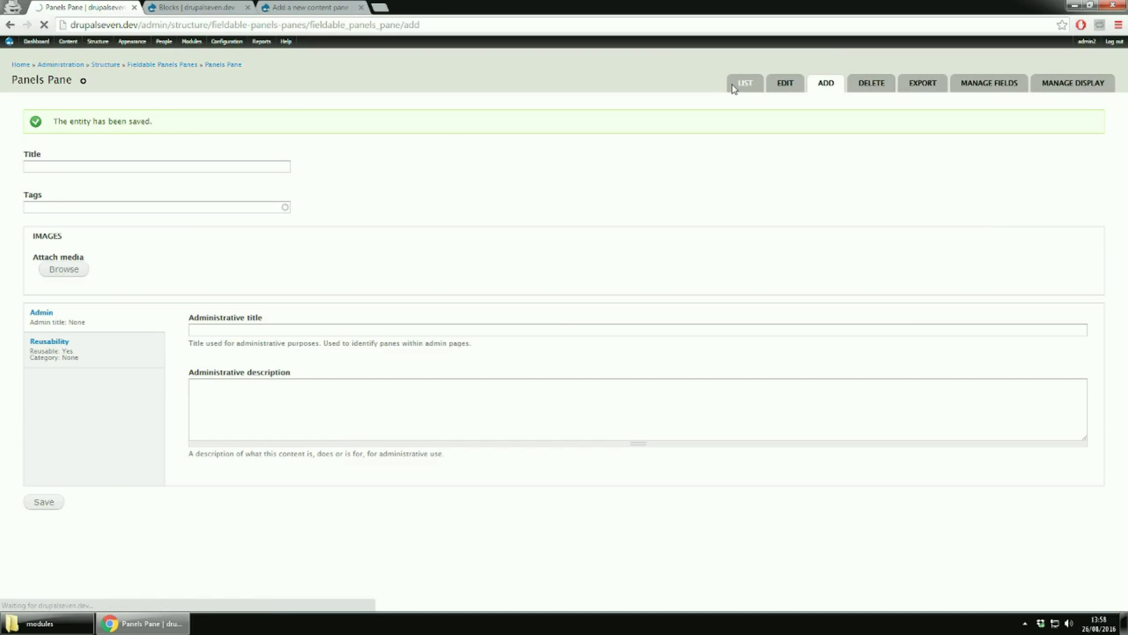